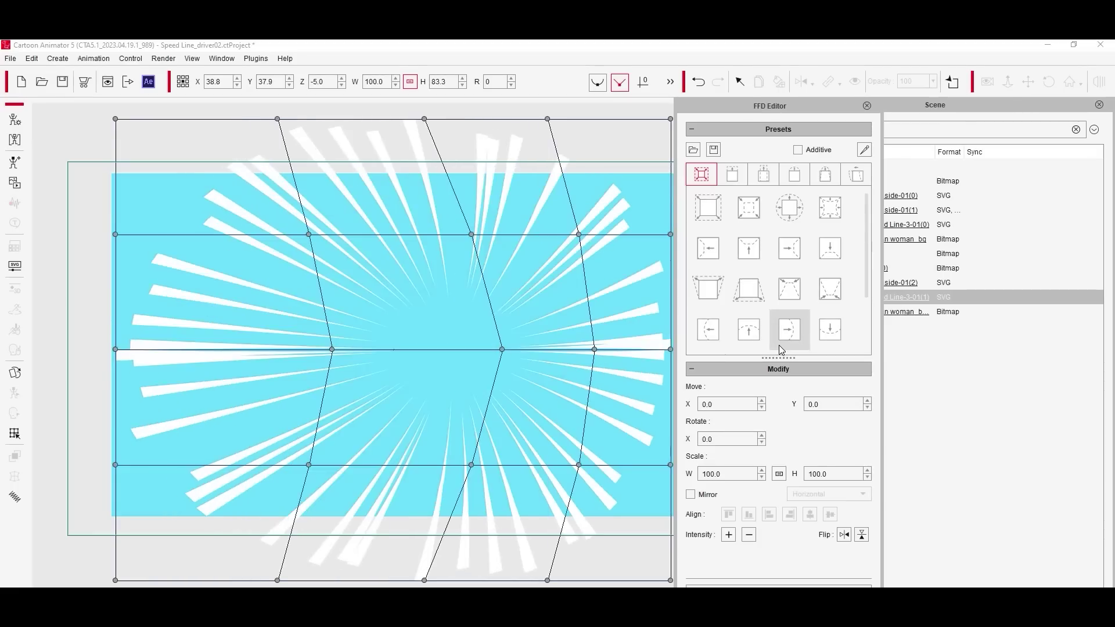
Apply the up-arrow and right-arrow FFD presets to bend the speed-line mesh into a chevron
click(727, 536)
click(728, 535)
click(727, 535)
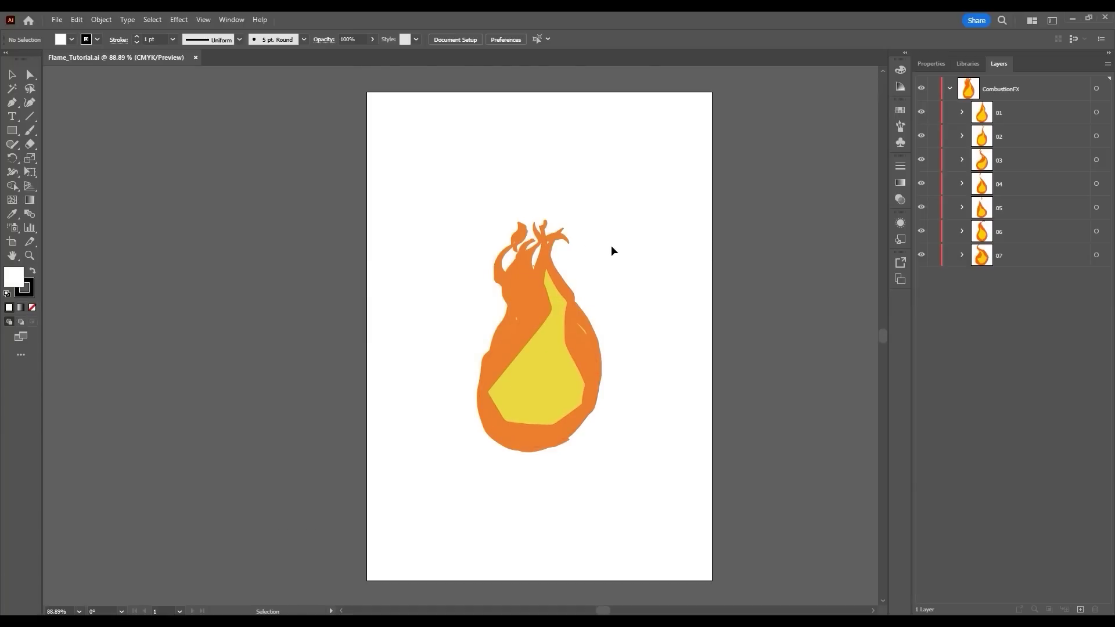
Review the CombustionFX layer and each of its frame sublayers 01–07 in turn
click(1029, 94)
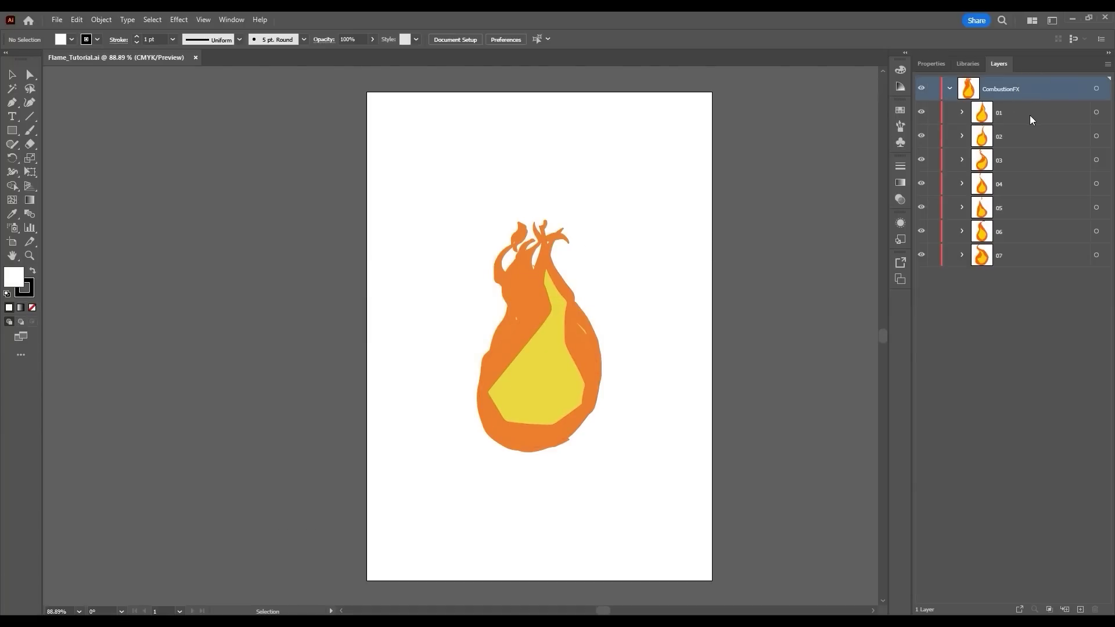
click(1030, 114)
click(1028, 138)
click(1028, 160)
click(1026, 185)
click(1024, 210)
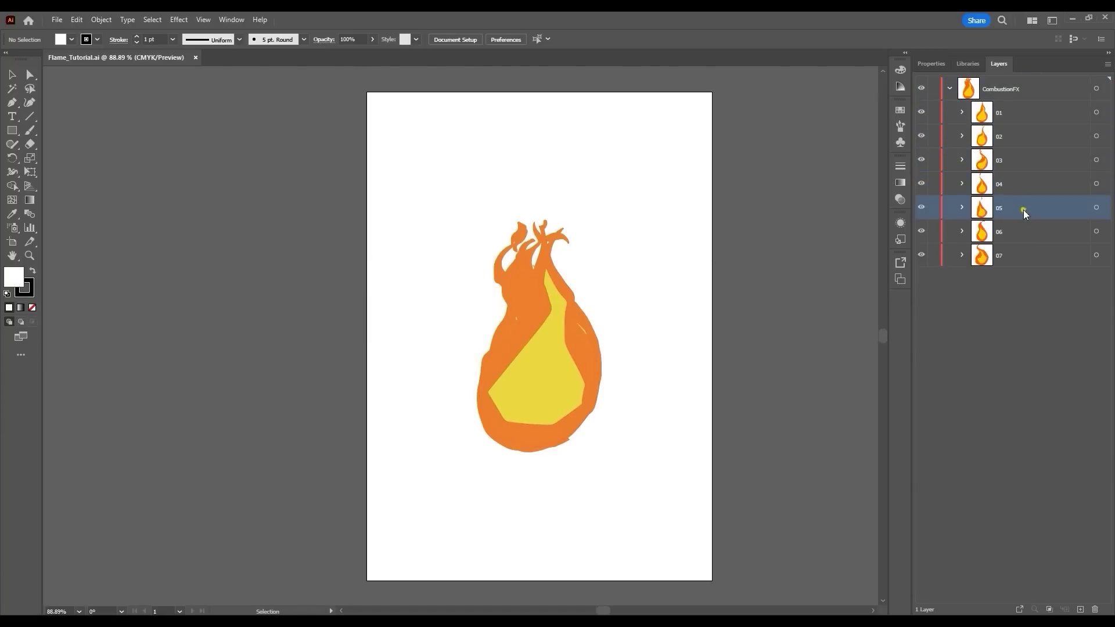
click(1023, 233)
click(1022, 255)
click(1026, 285)
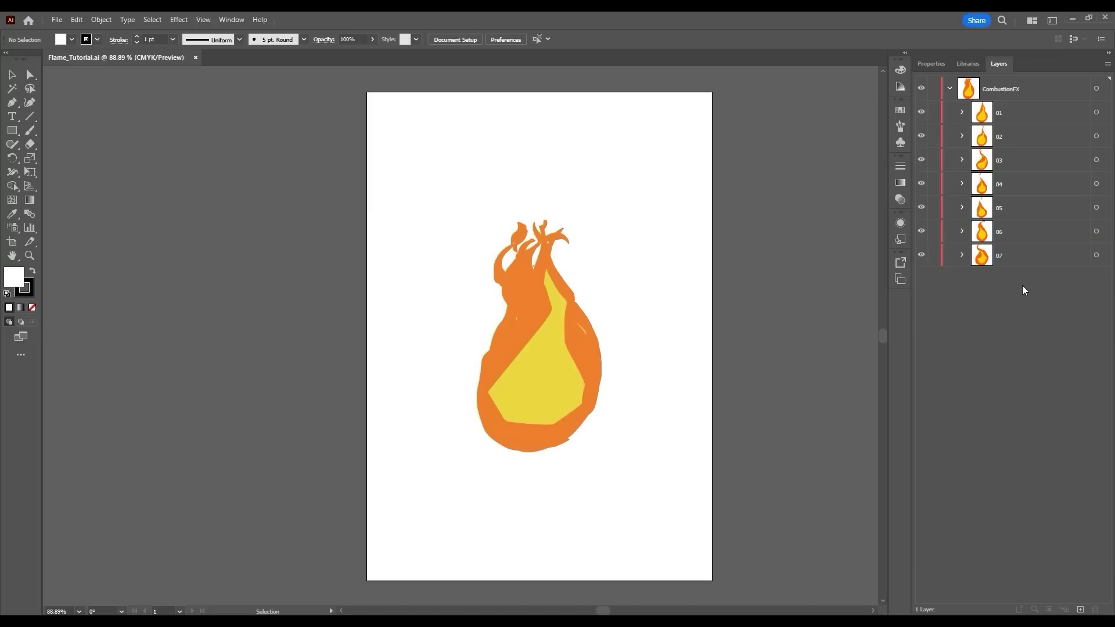
Rename the CombustionFX layer to 'CombustionFX:Sequence:'
click(1003, 91)
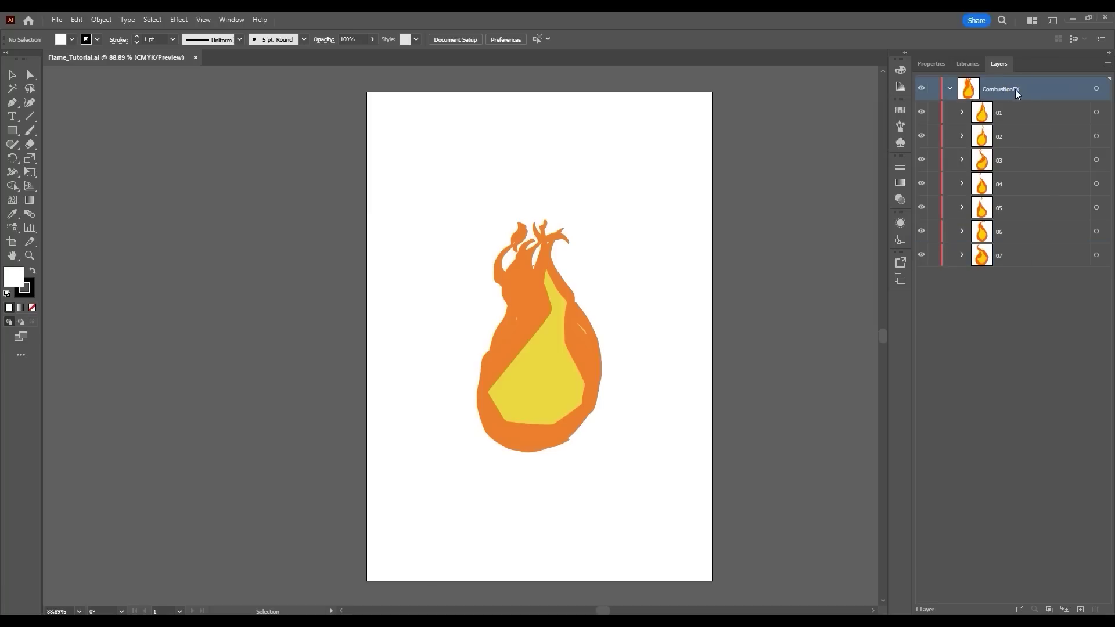
double_click(1028, 94)
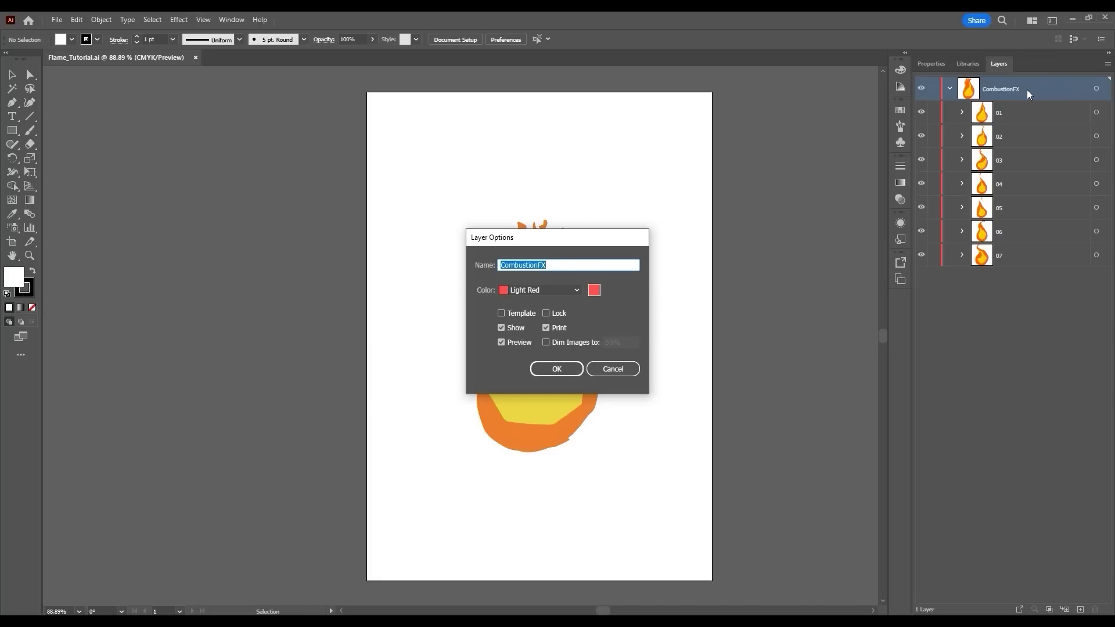
click(556, 262)
text(:Sequence:)
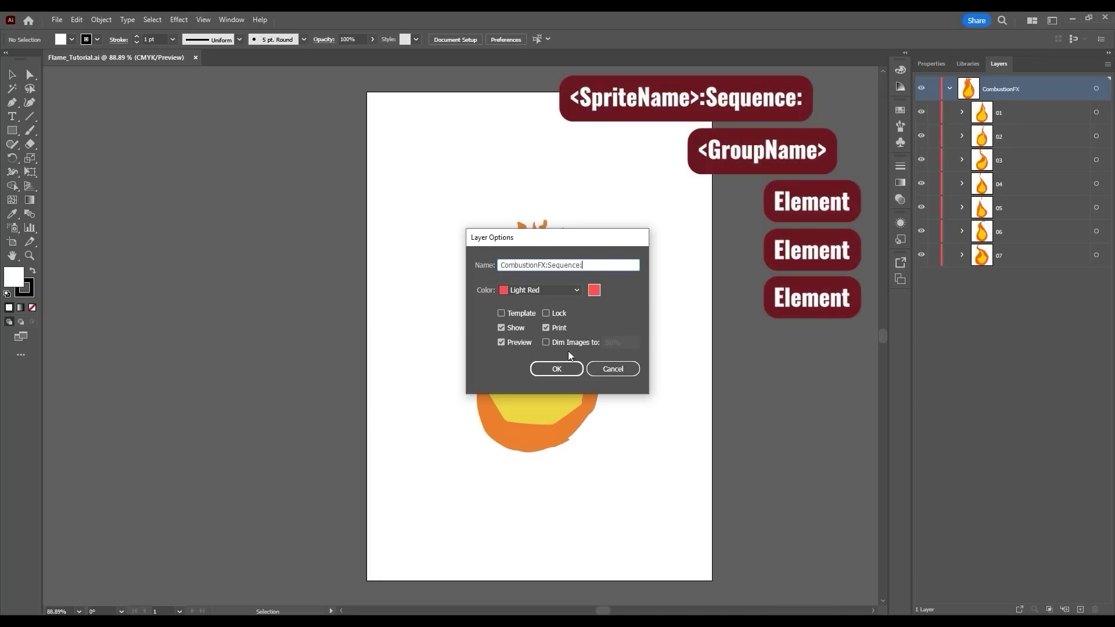
click(563, 372)
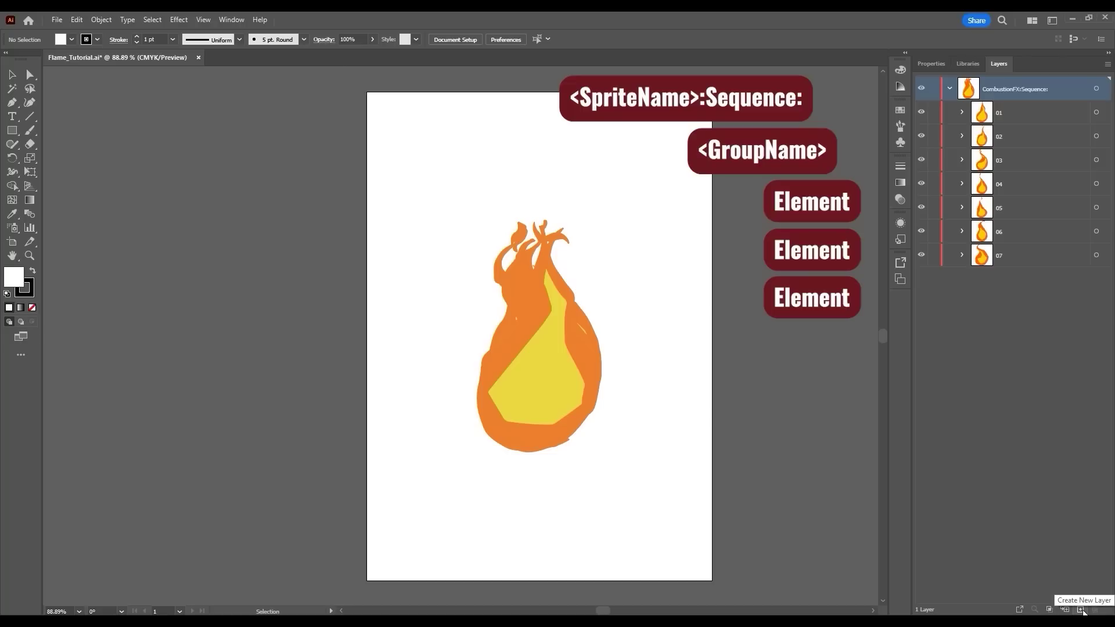
Add a new layer named Flame 01
click(1081, 610)
double_click(993, 90)
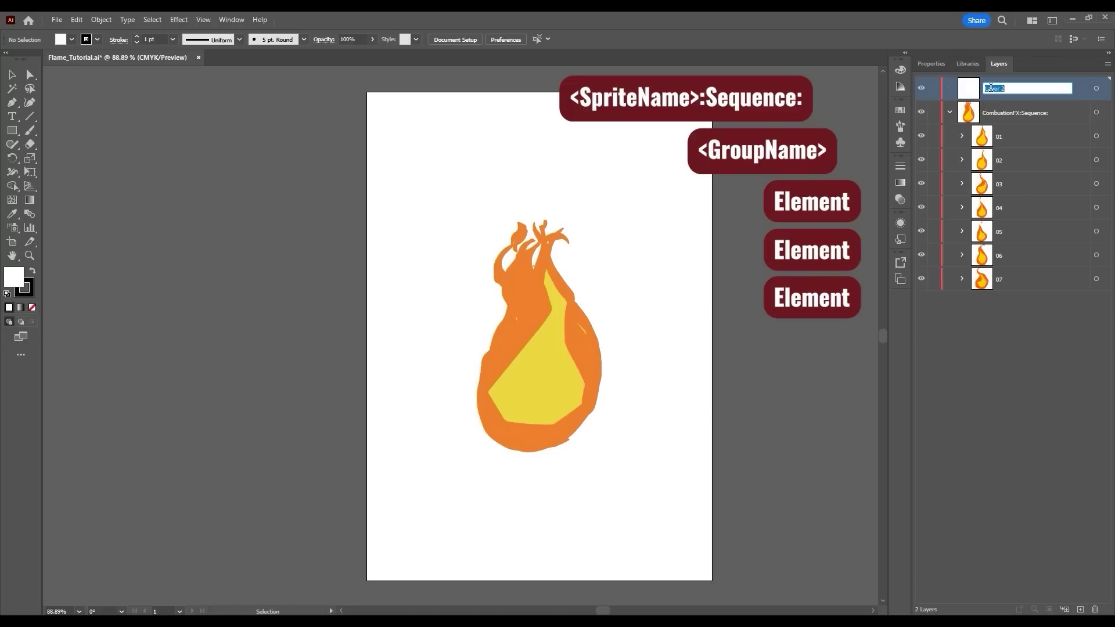
text(Flame 01)
key(Return)
Nest Flame 01 inside the sequence layer and move frames 01–07 into it
drag(1016, 93, 1031, 118)
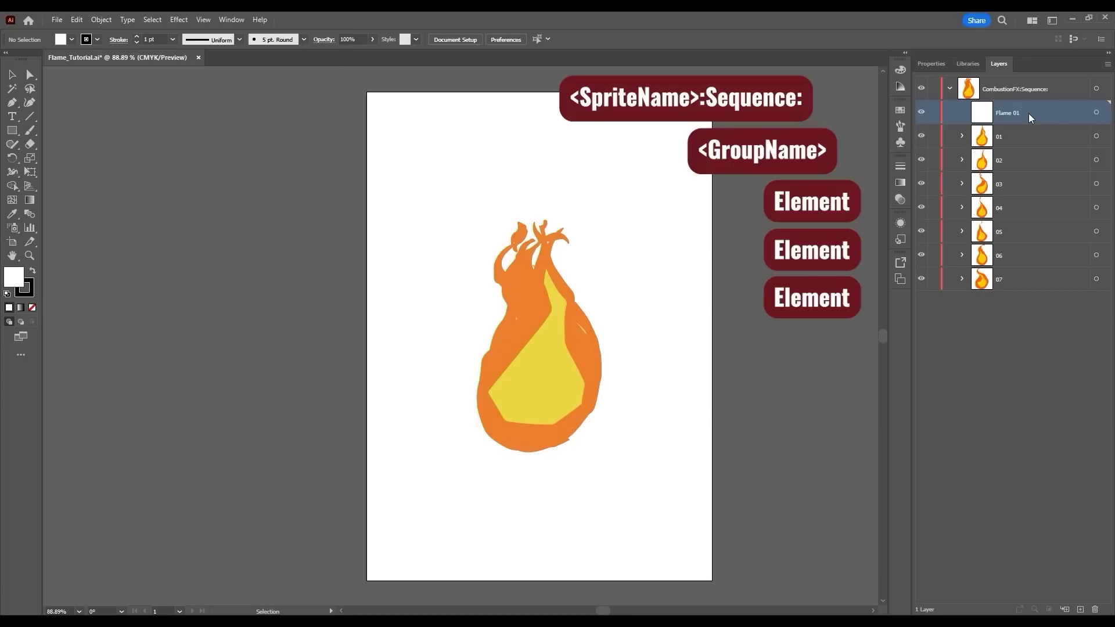
click(1029, 136)
shift+click(1011, 280)
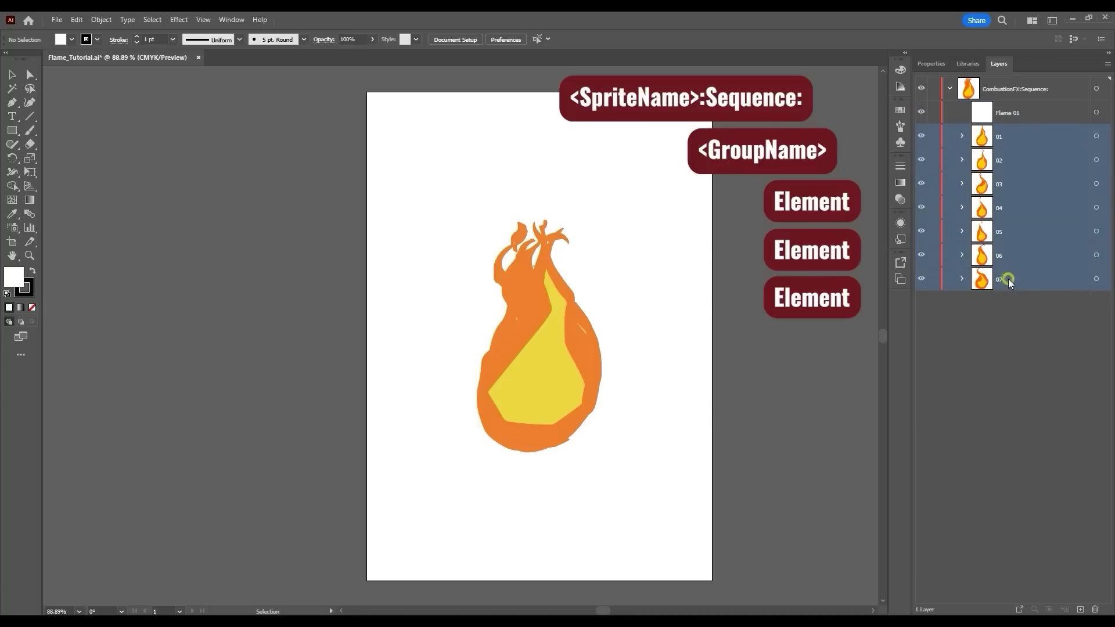
drag(1037, 143, 1039, 120)
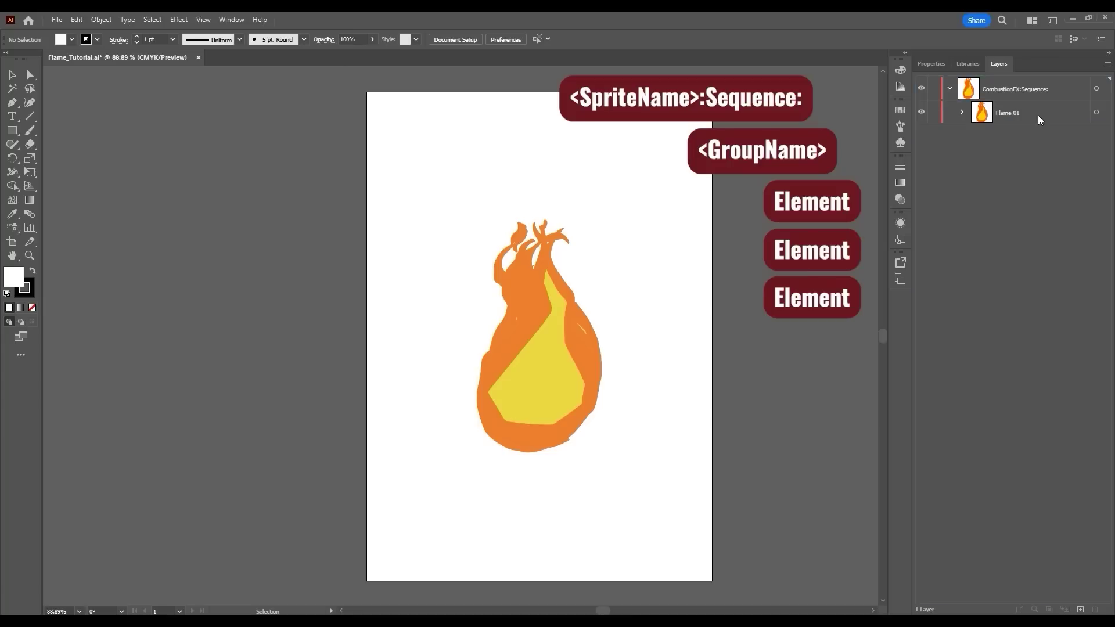
click(962, 112)
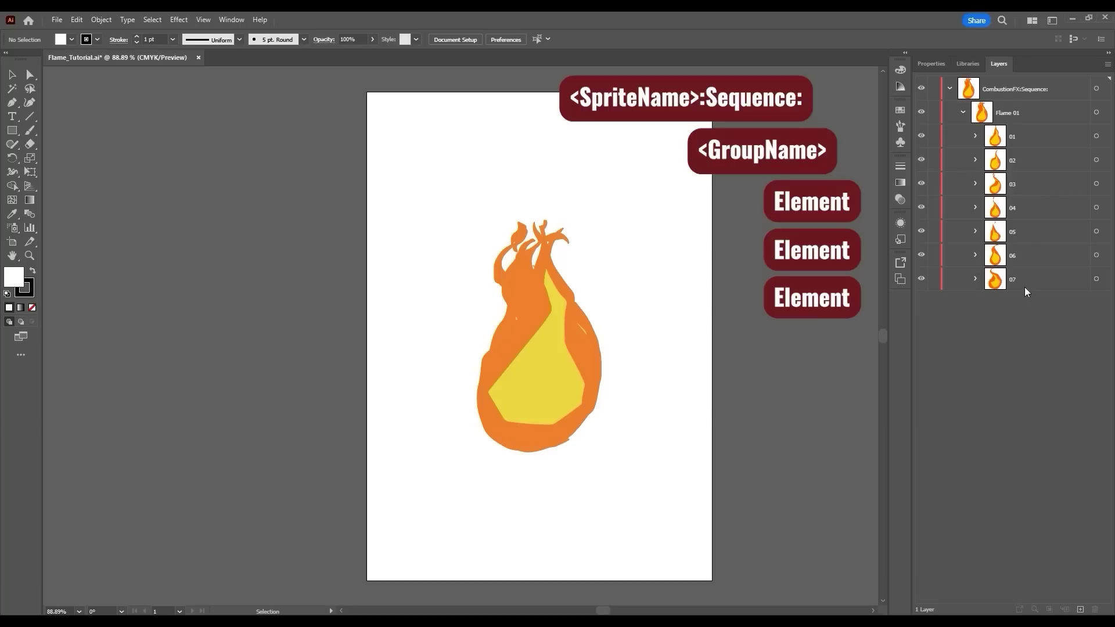
click(1046, 112)
click(1040, 299)
Export the artwork as an SVG file with the default SVG options
click(56, 19)
mouse_move(150, 272)
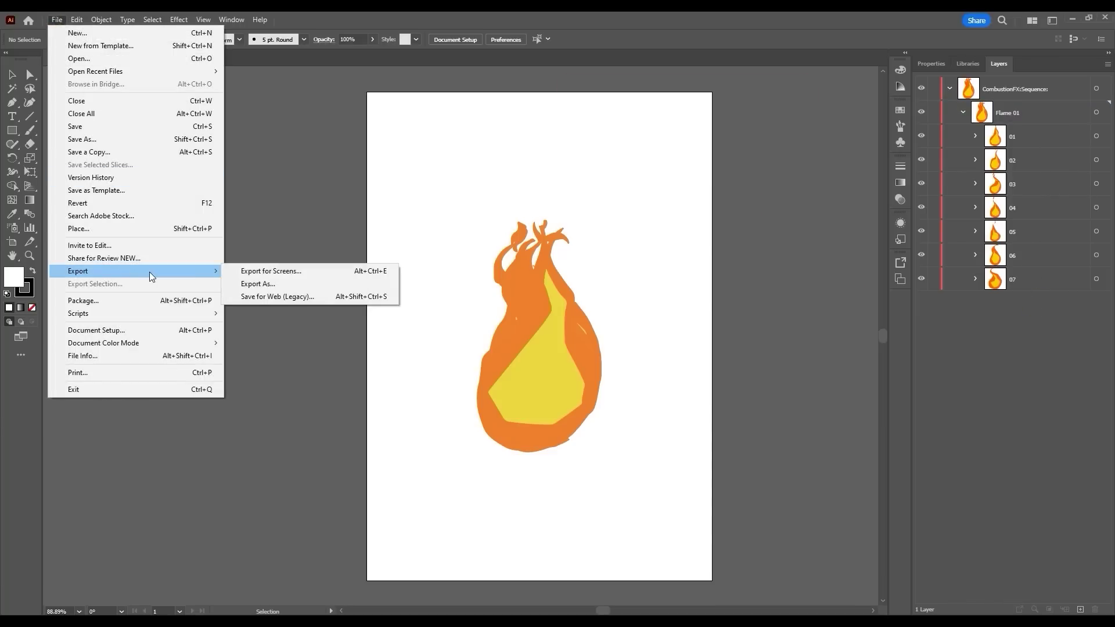
click(305, 284)
click(465, 374)
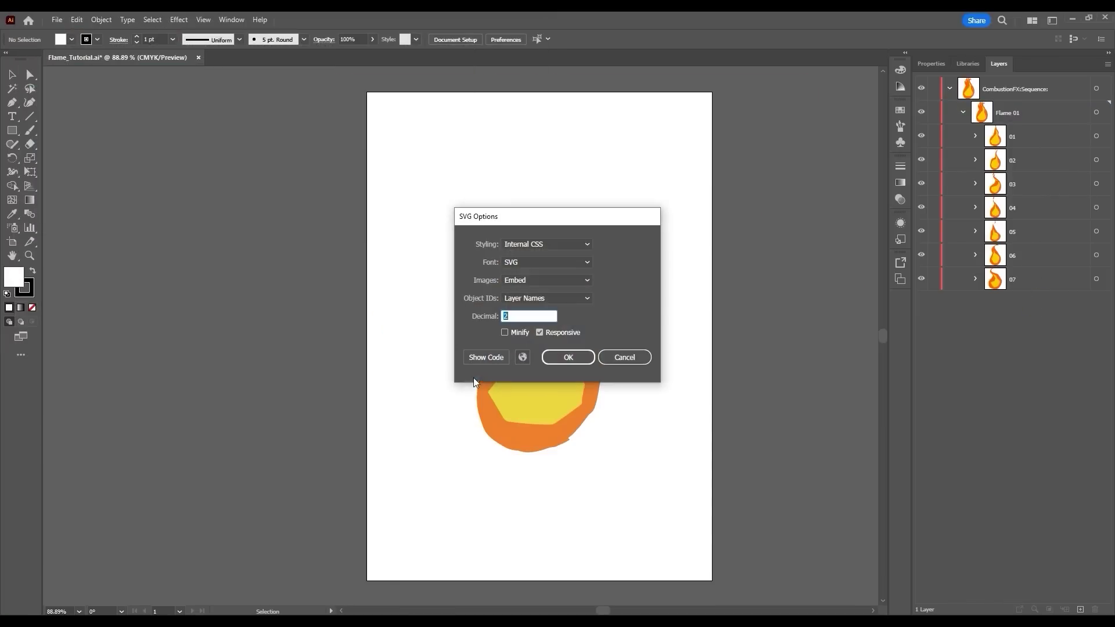
click(588, 359)
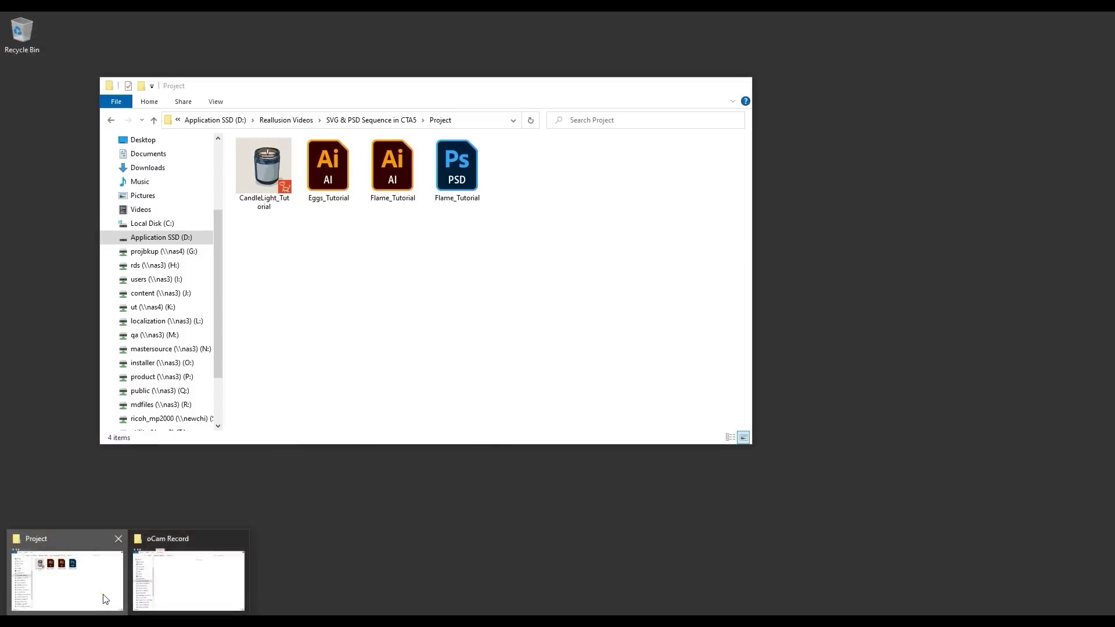
Import Flame_Tutorial.svg, place the flame on the jar's wick, and open its sprite frames
click(106, 598)
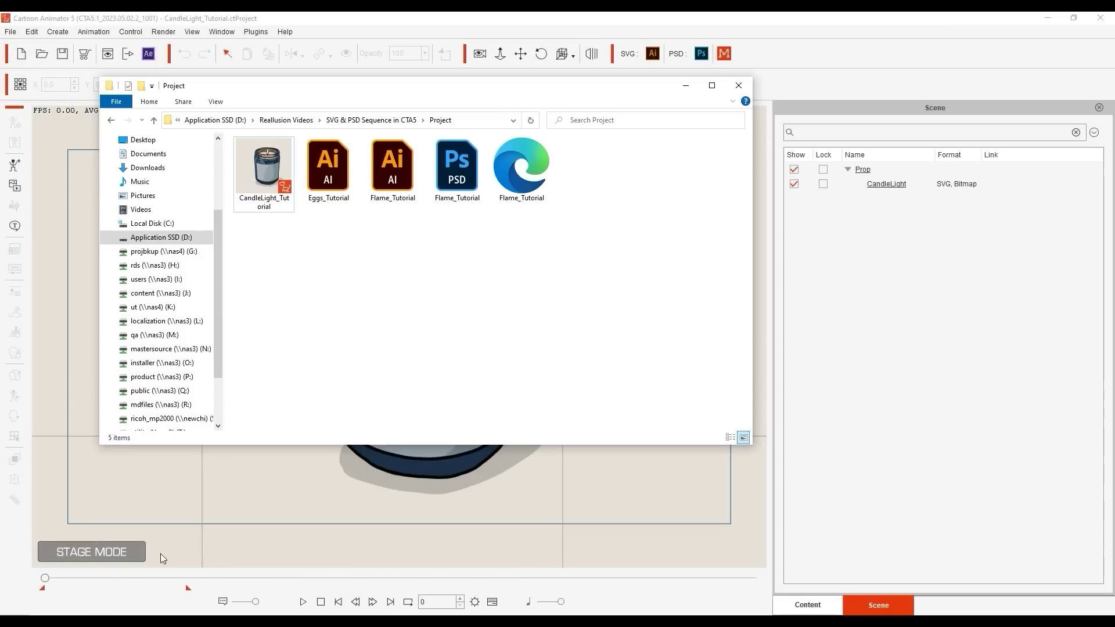
drag(521, 167, 424, 299)
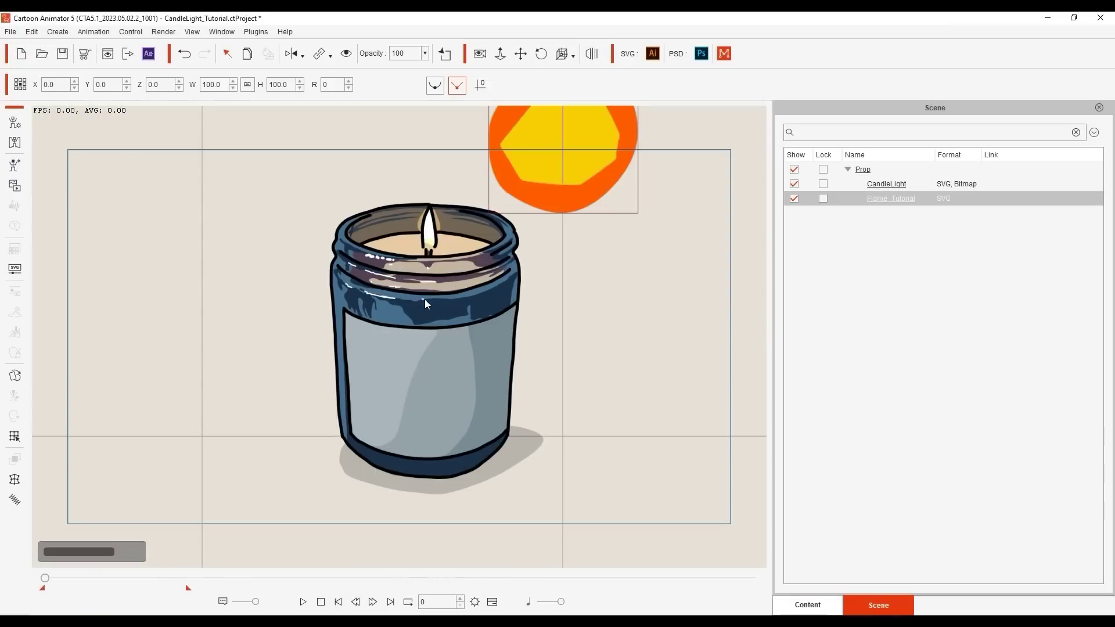
click(597, 162)
drag(598, 163, 441, 354)
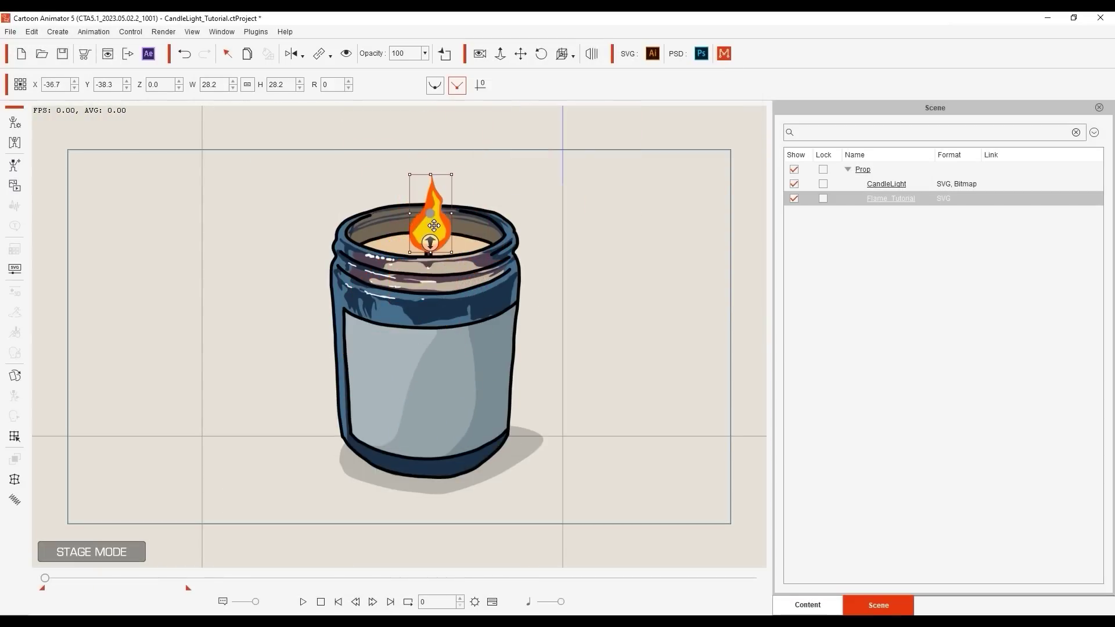
drag(435, 225, 433, 223)
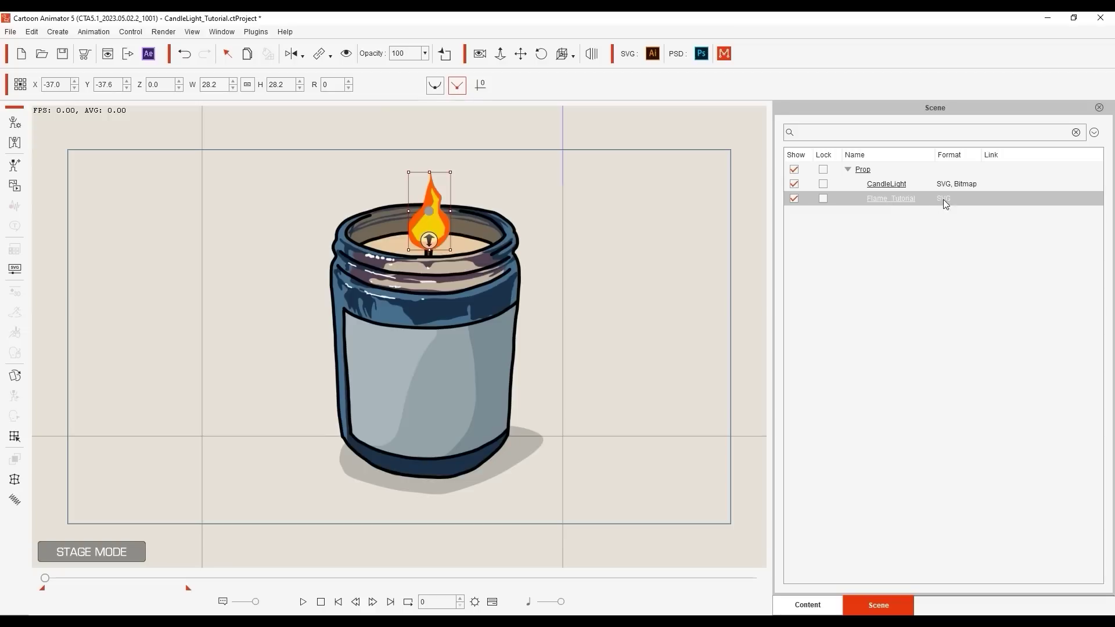
click(15, 376)
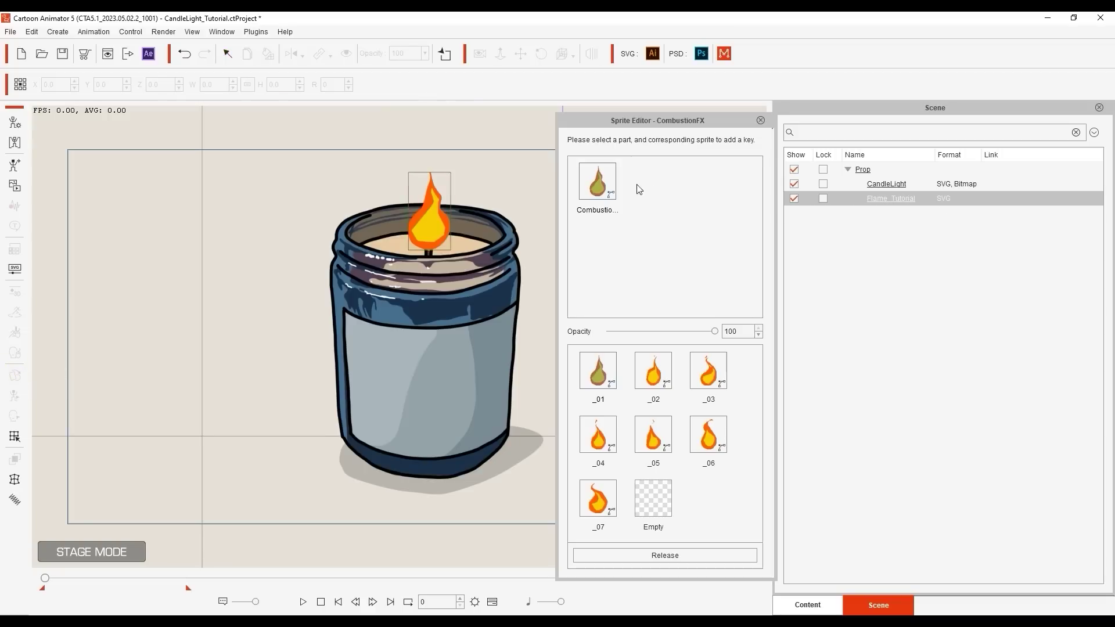
Preview flame sprites _02 through _07, return to _01, and close the Sprite Editor
click(653, 373)
click(709, 375)
click(598, 435)
click(653, 435)
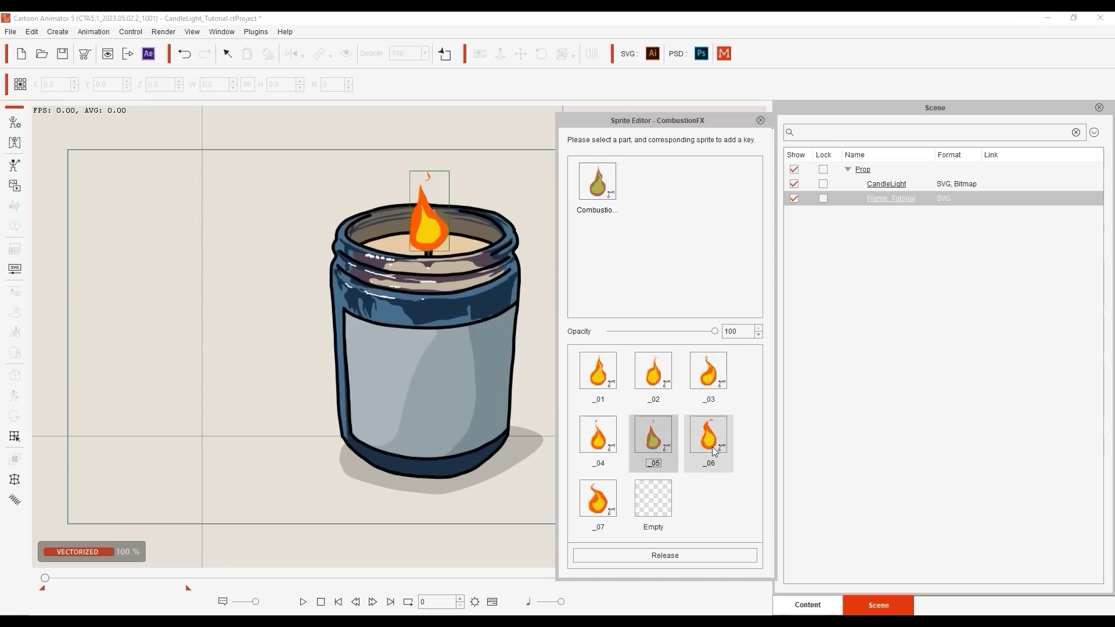
click(709, 435)
click(610, 497)
click(605, 441)
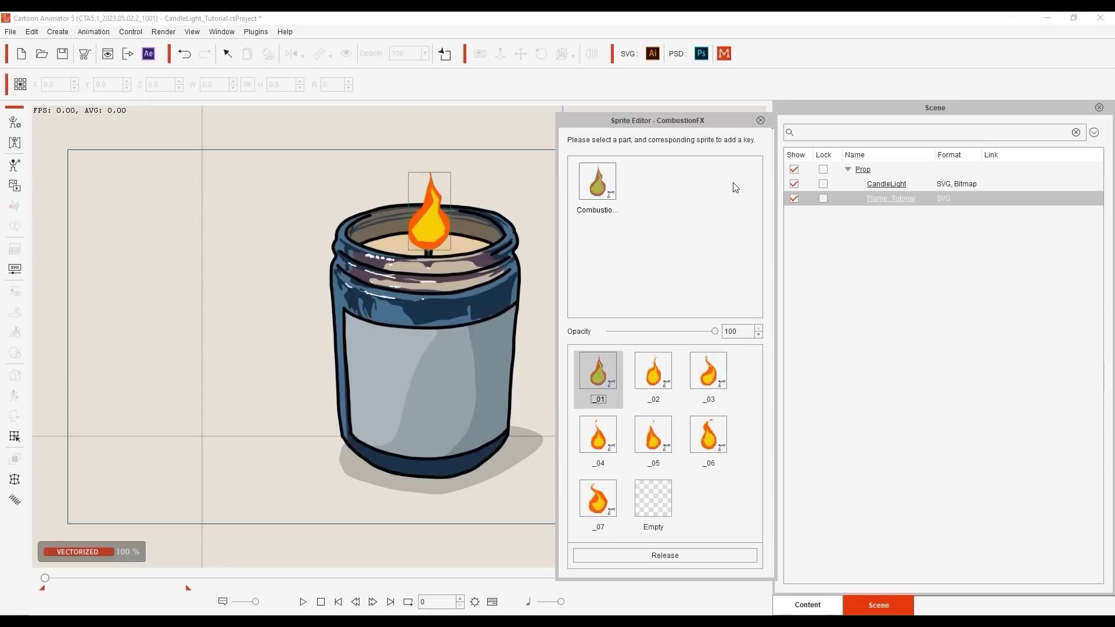
click(761, 120)
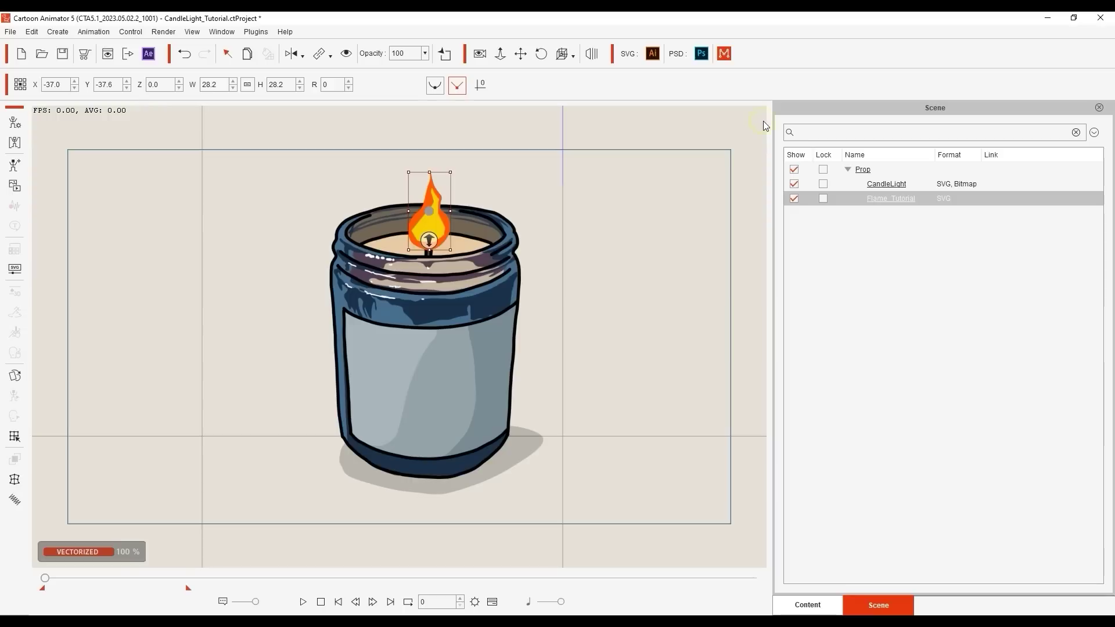
Play the candle animation, stop it at frame 0, and show the timeline
click(303, 602)
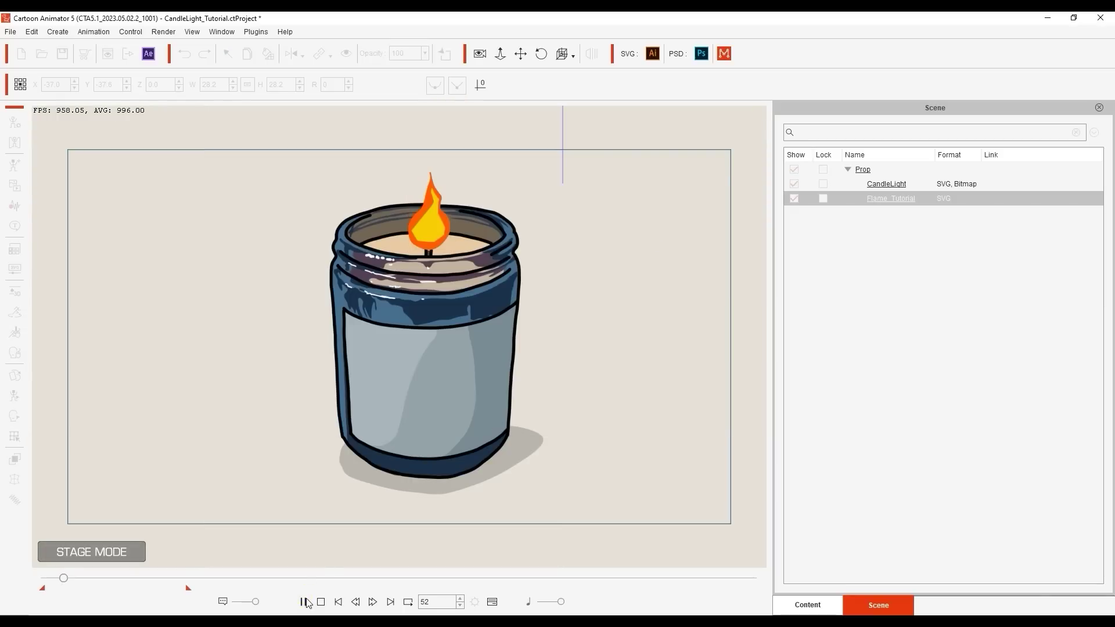
click(304, 602)
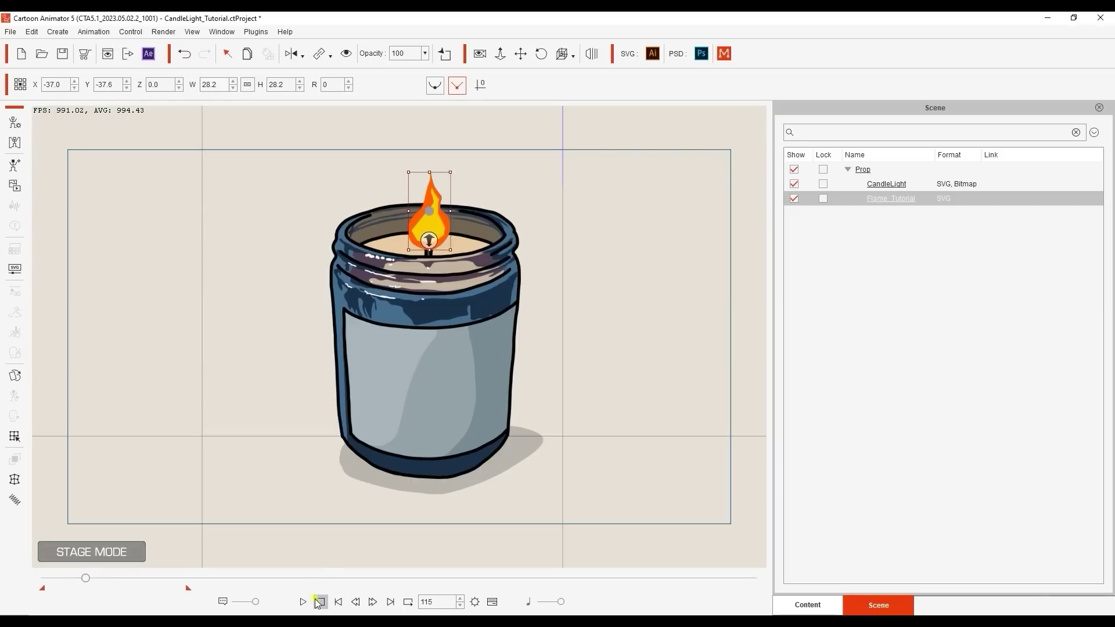
click(320, 602)
click(492, 602)
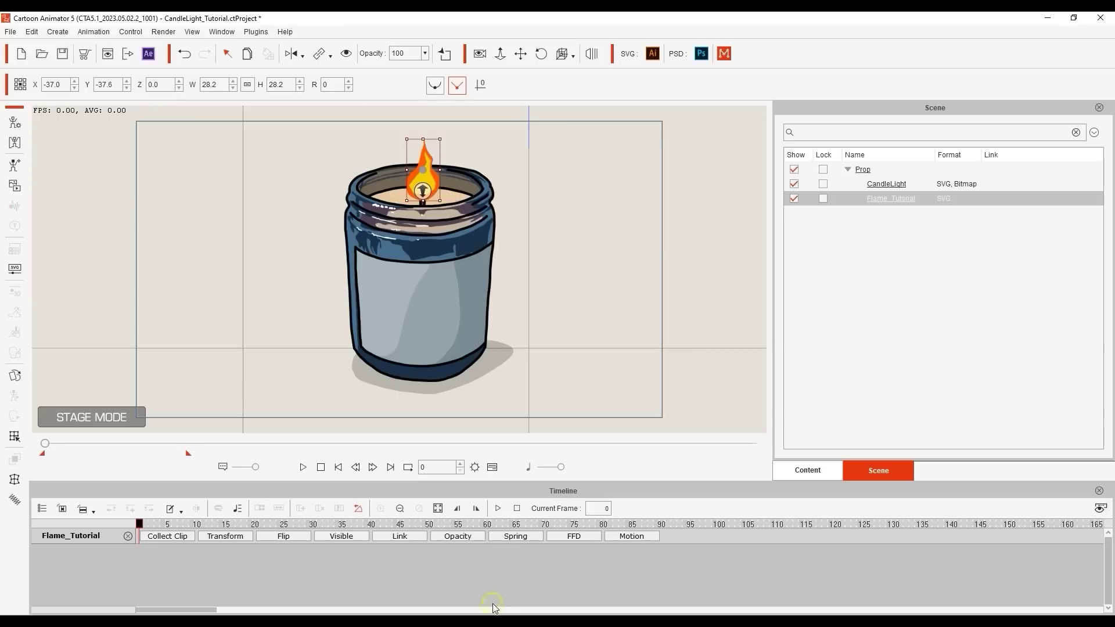
Expand the flame's tracks and apply Flame_01 from its right-click Action Menu
click(649, 536)
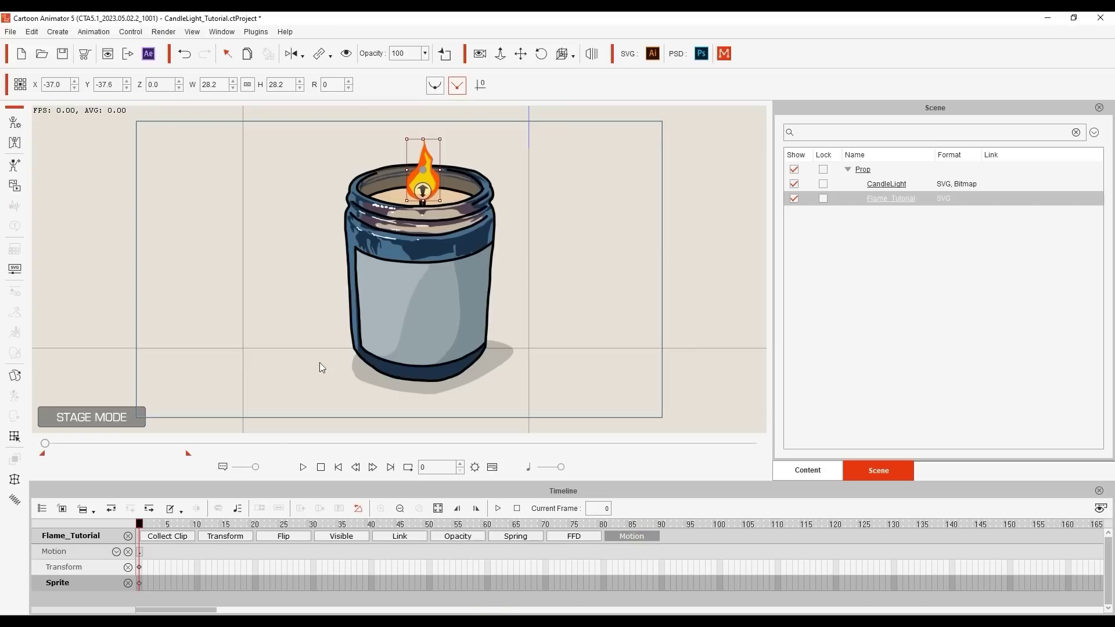
right_click(430, 173)
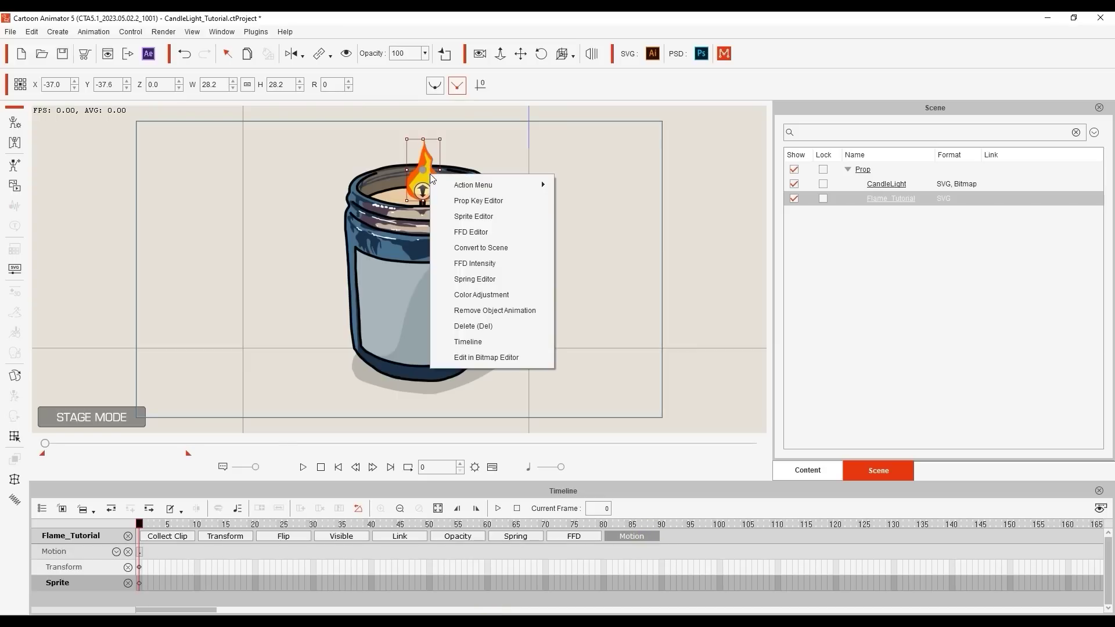
mouse_move(511, 185)
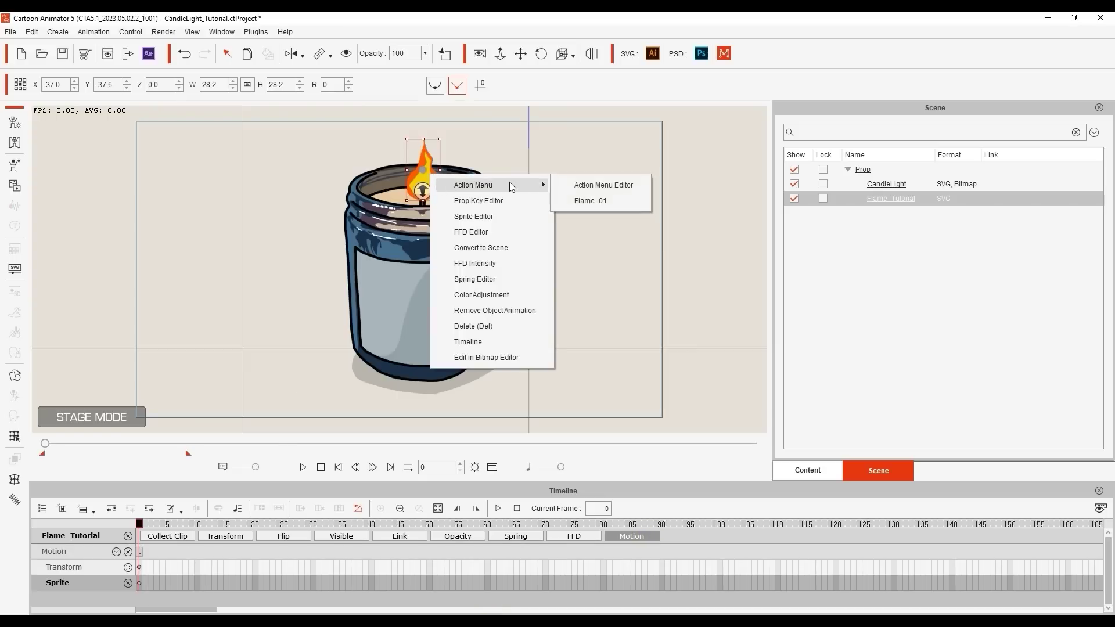
click(631, 203)
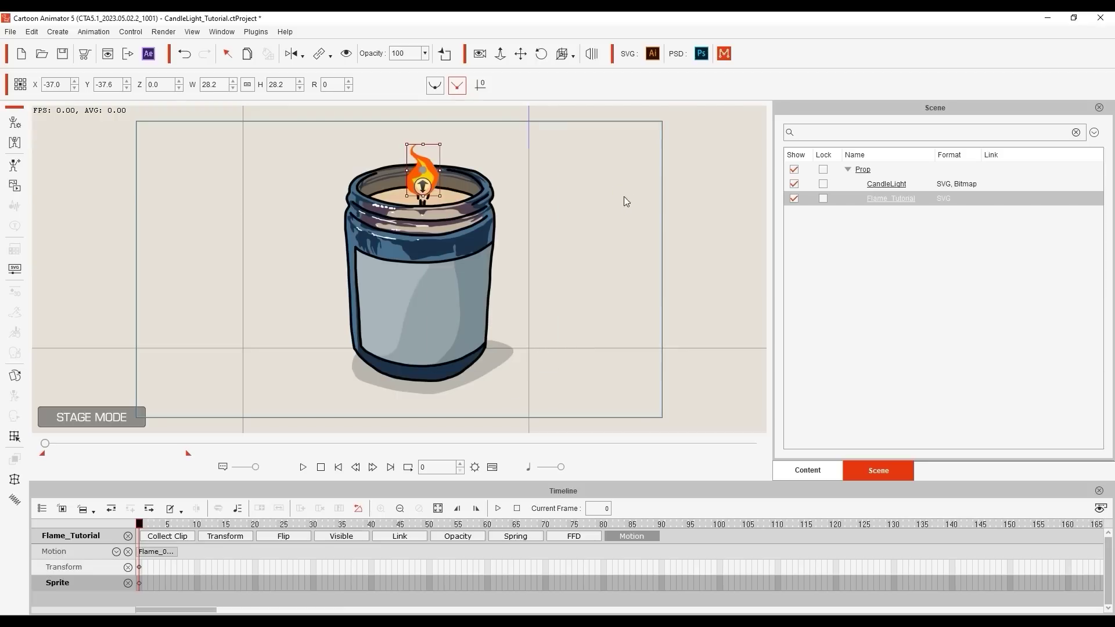
Select the Flame_01 clip and play the flame animation from frame 0
click(166, 553)
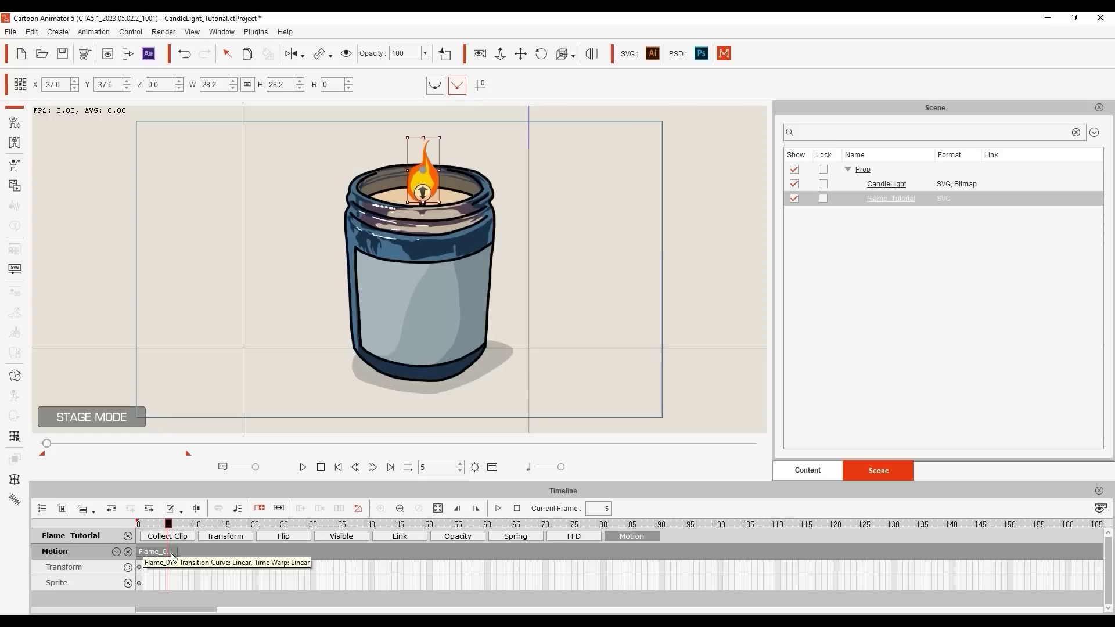
click(138, 524)
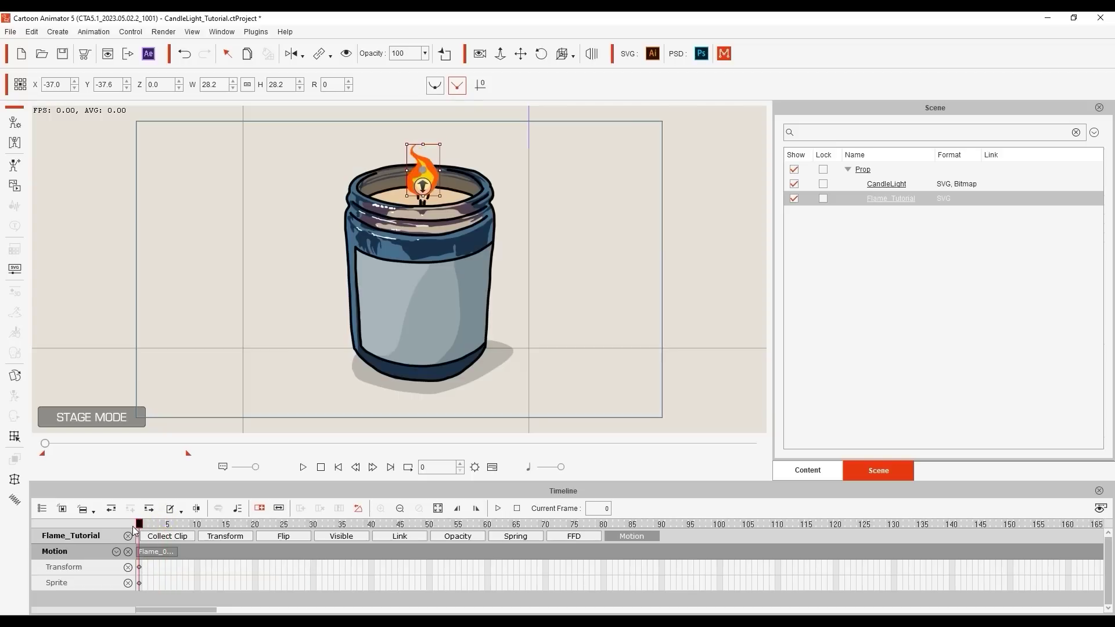
click(303, 468)
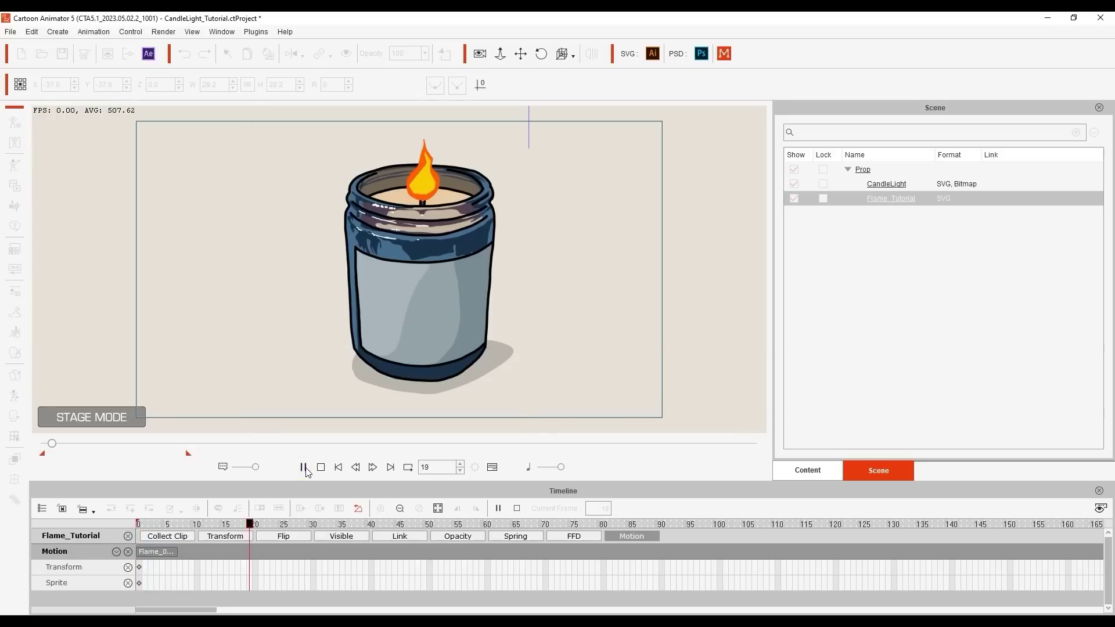
click(321, 468)
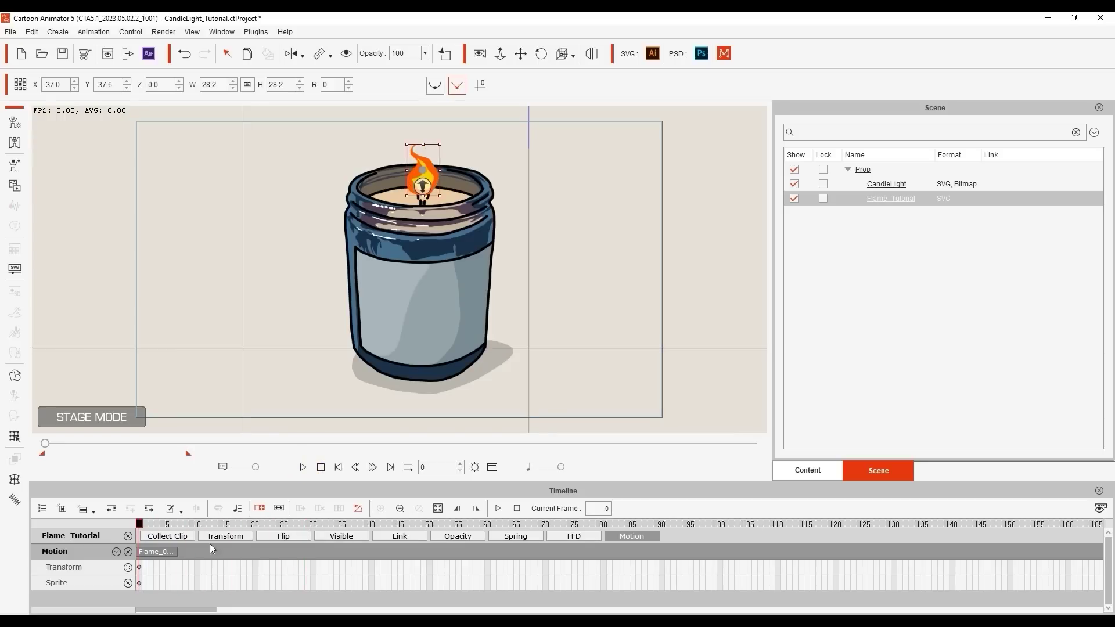
Stretch the Flame_01 clip to test longer playback, undo it, and open the Sprite Editor
drag(174, 553, 456, 552)
click(303, 468)
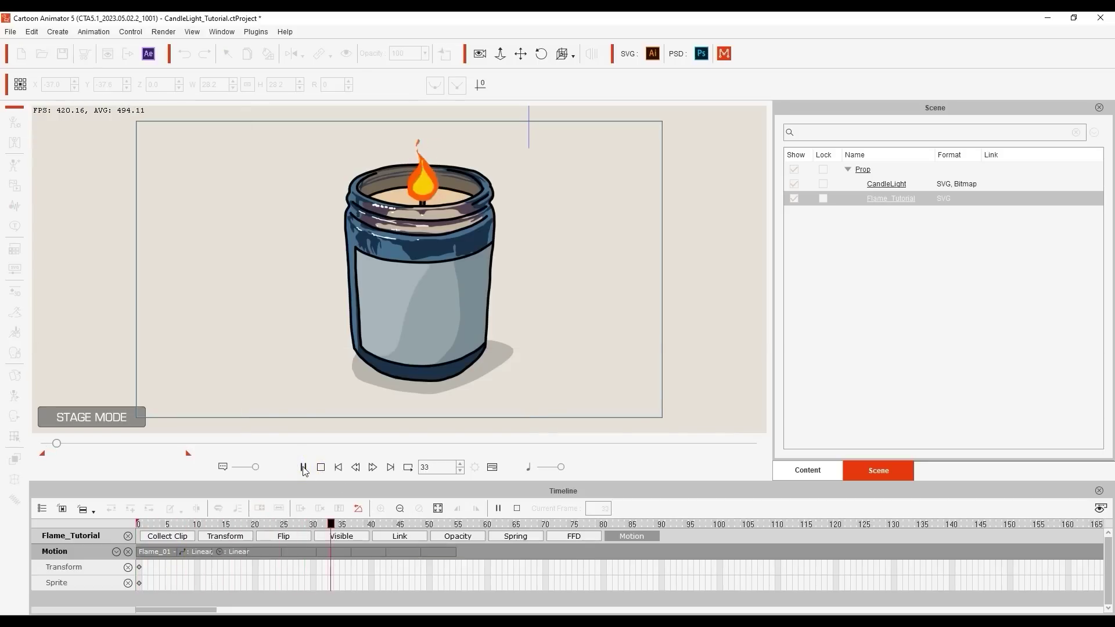
key(ctrl+z)
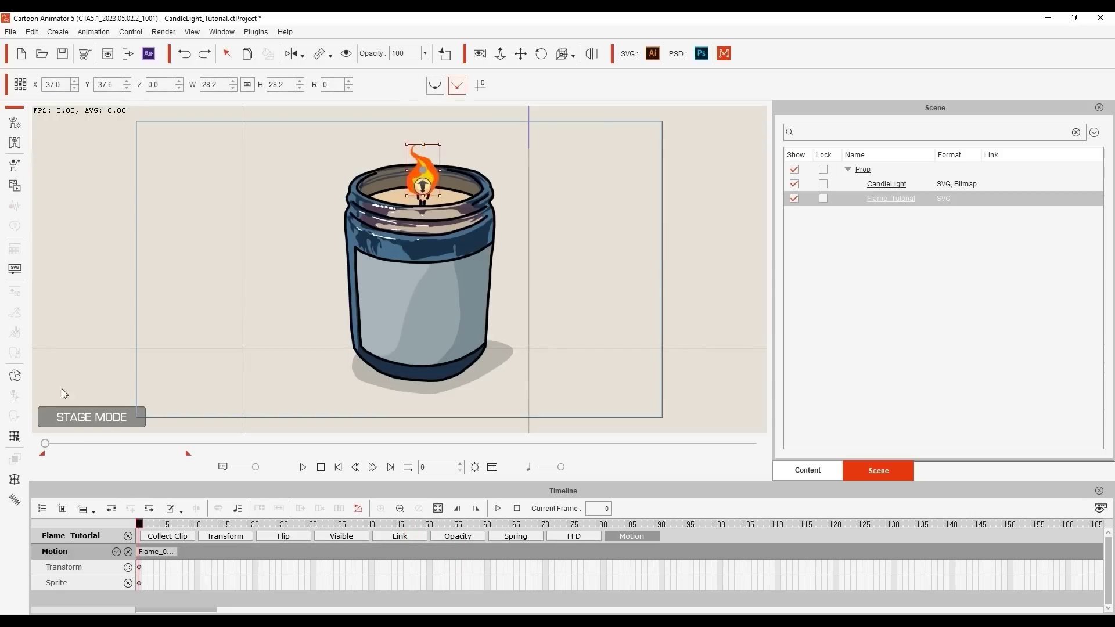
click(15, 376)
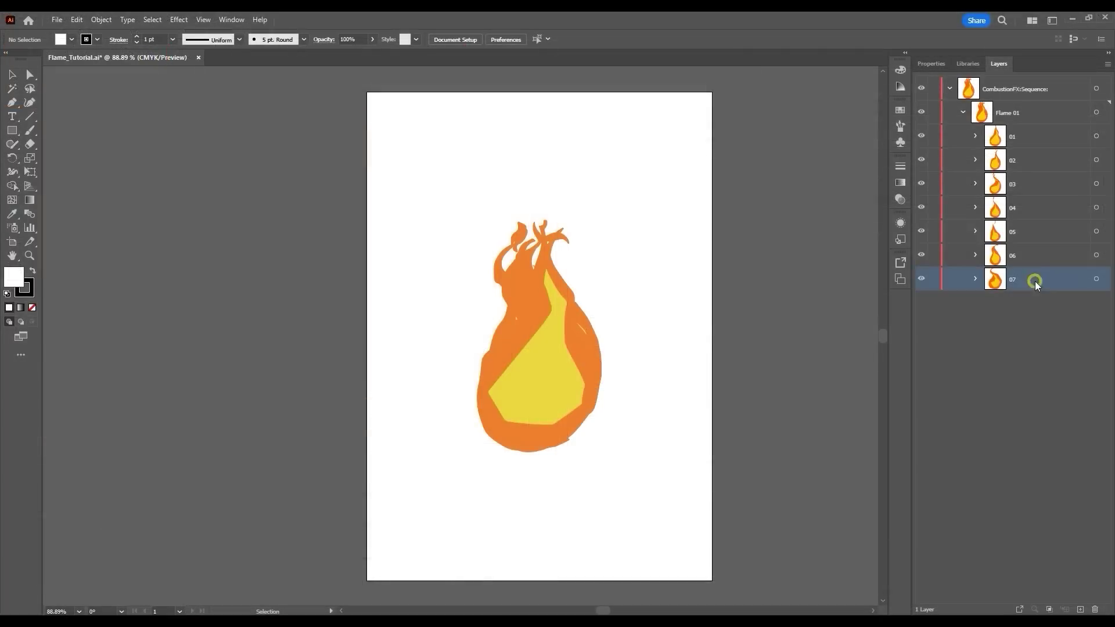
Review the flame frame layers from 06 up to 01 in the Layers panel
click(1038, 262)
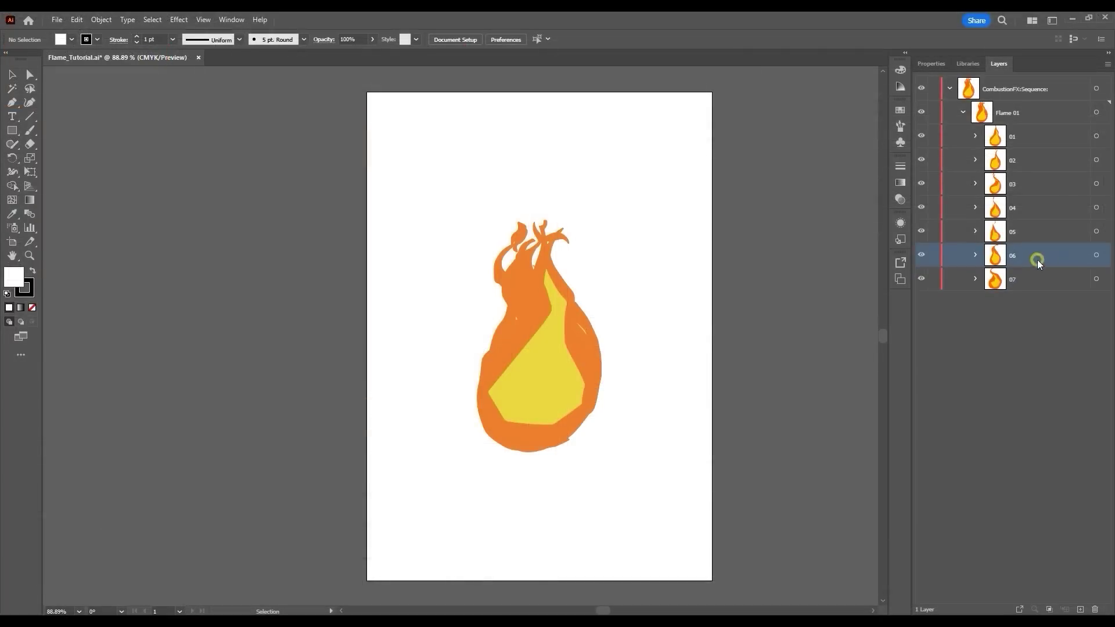
click(1040, 232)
click(1040, 208)
click(1039, 184)
click(1039, 161)
click(1039, 137)
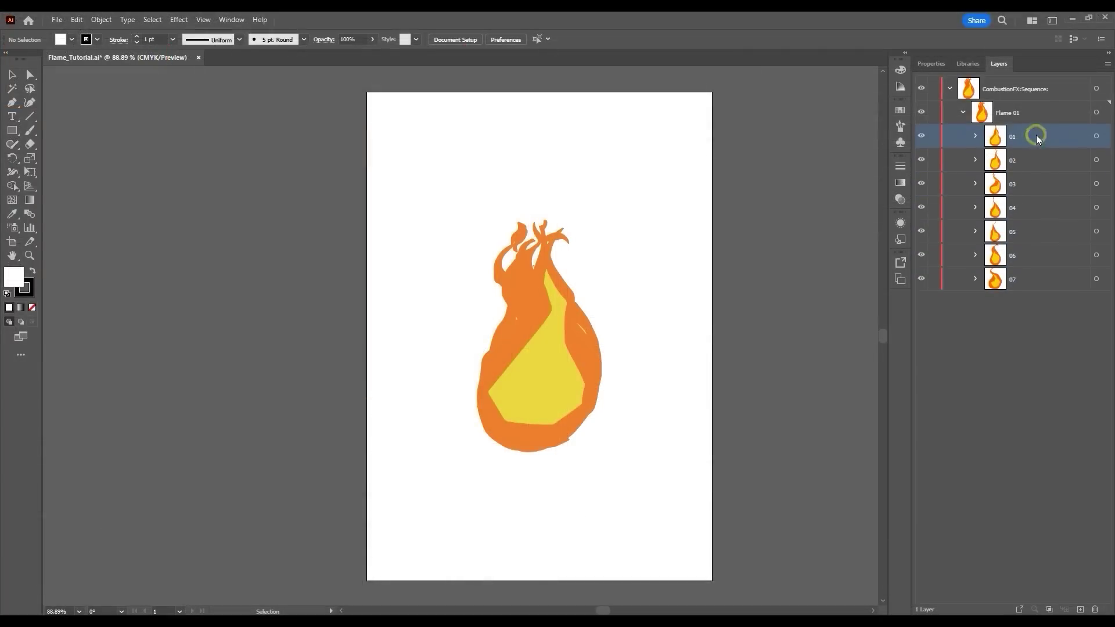
click(1037, 306)
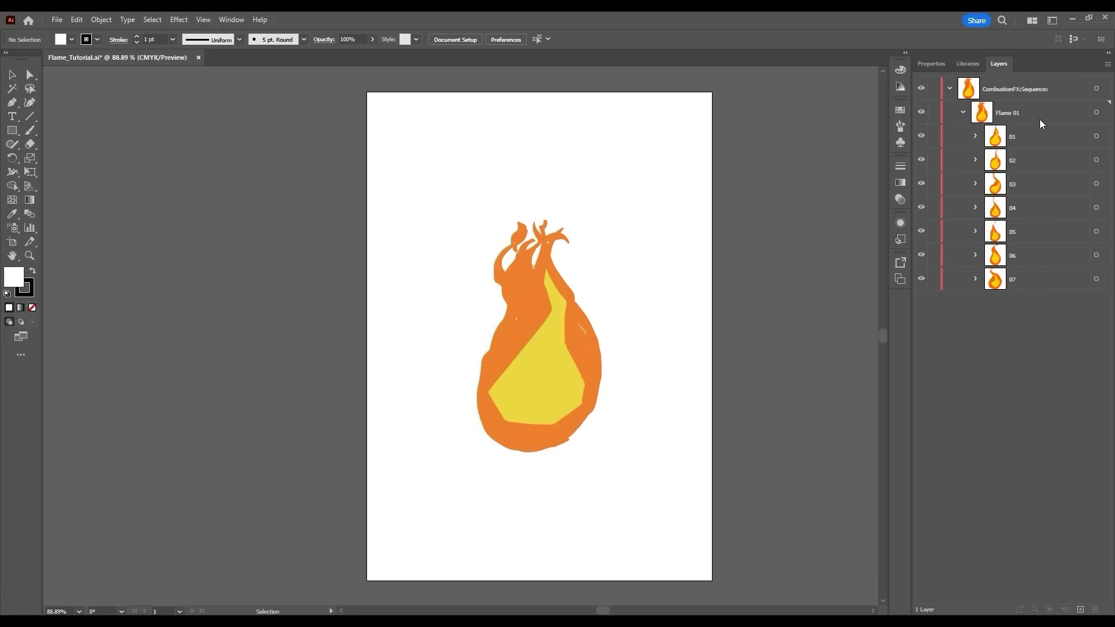
Rename the top layer to 'CombustionFX:Sequence:TopDown:'
double_click(1044, 91)
double_click(1083, 93)
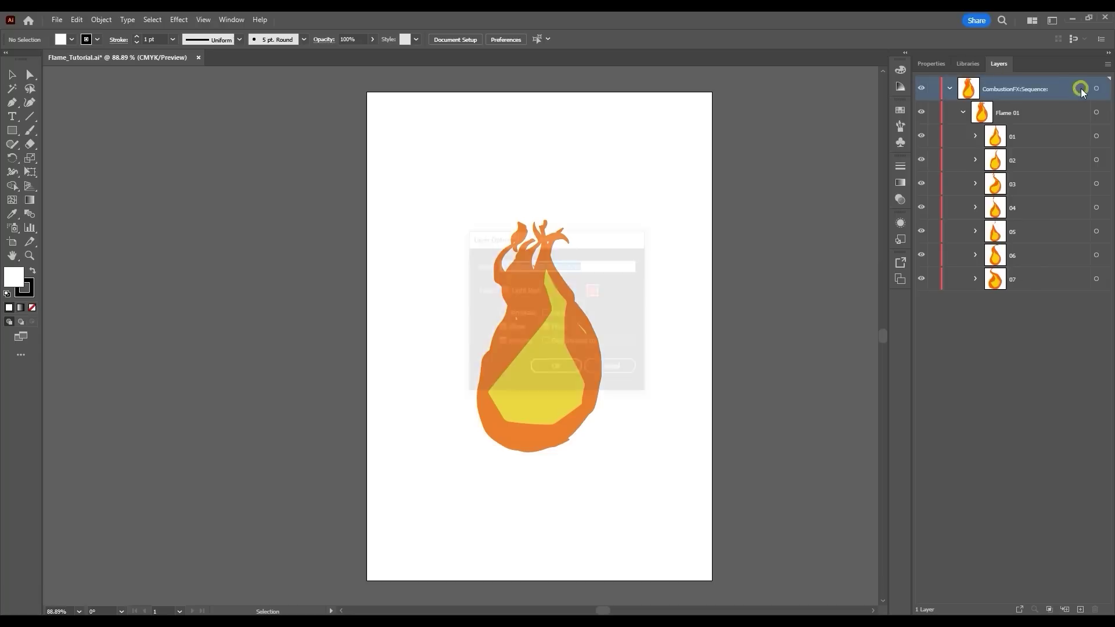
click(593, 266)
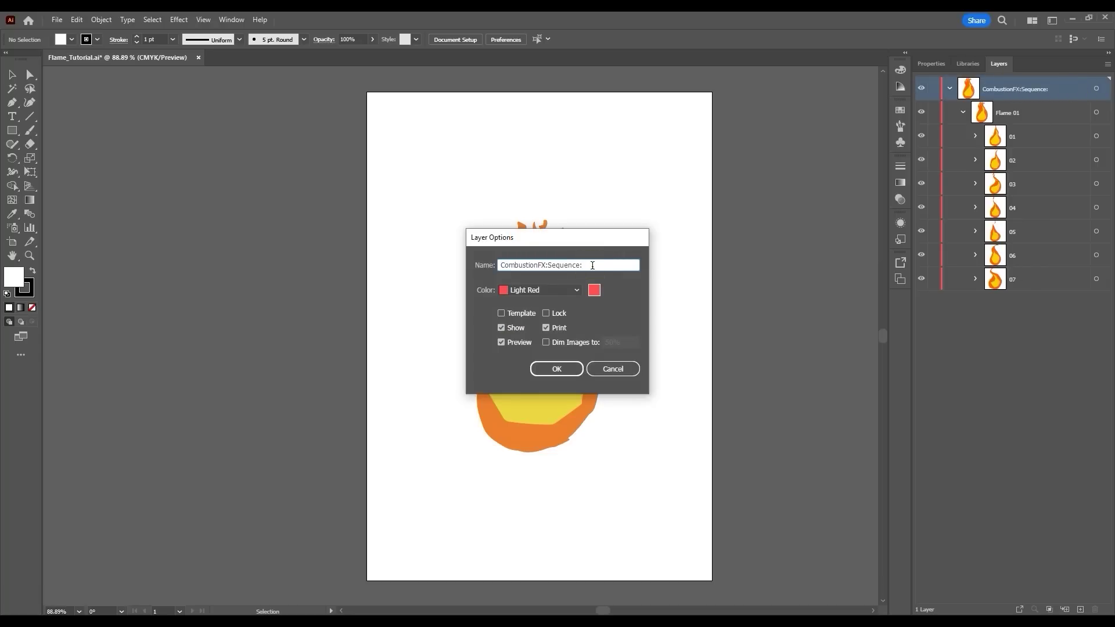
text(TopDown:)
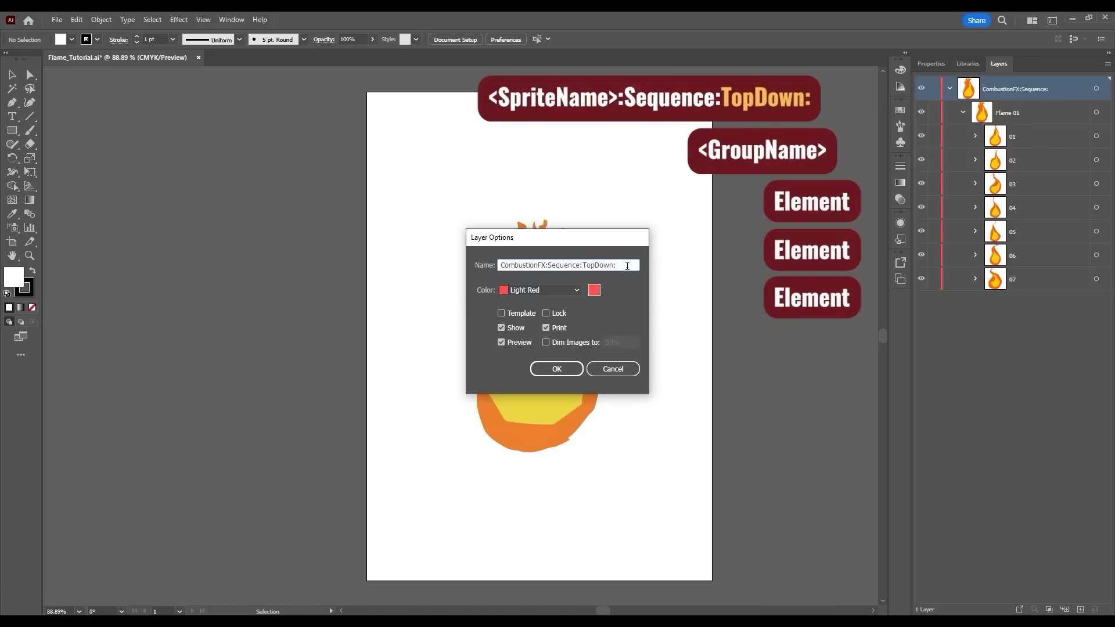
click(568, 372)
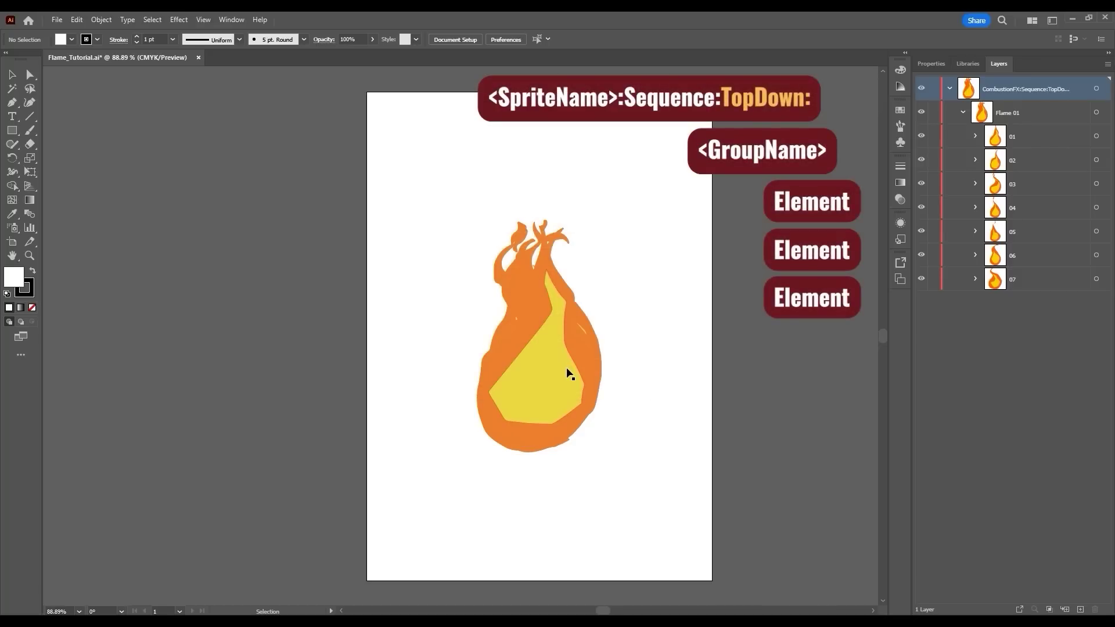
Export the flame as the SVG file FlameTopDown_Tutorial
click(57, 19)
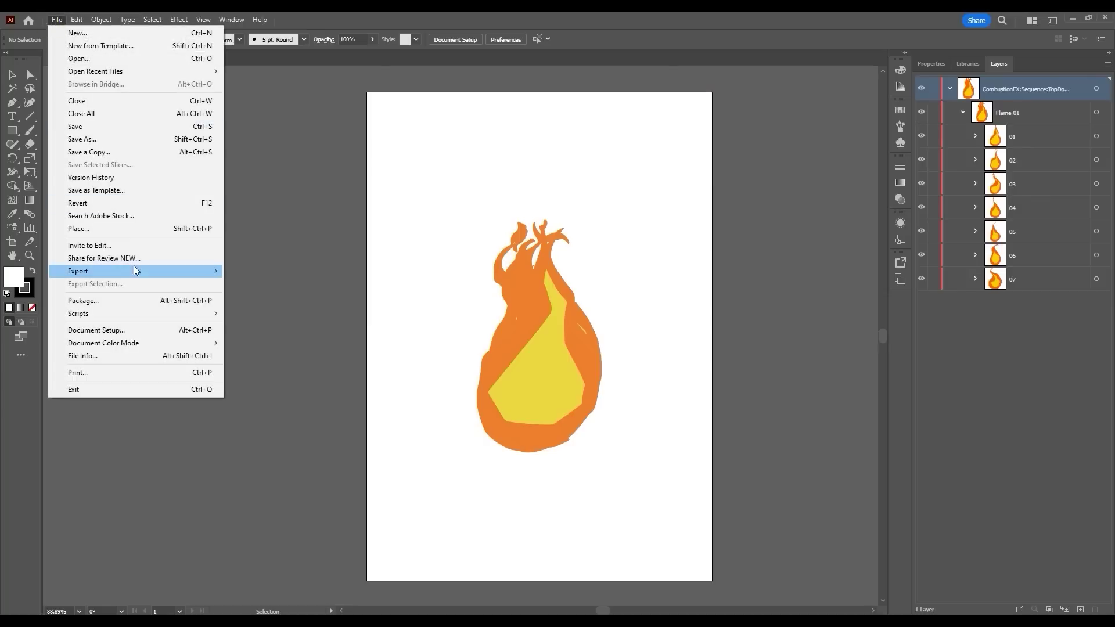
mouse_move(137, 269)
click(335, 283)
click(97, 265)
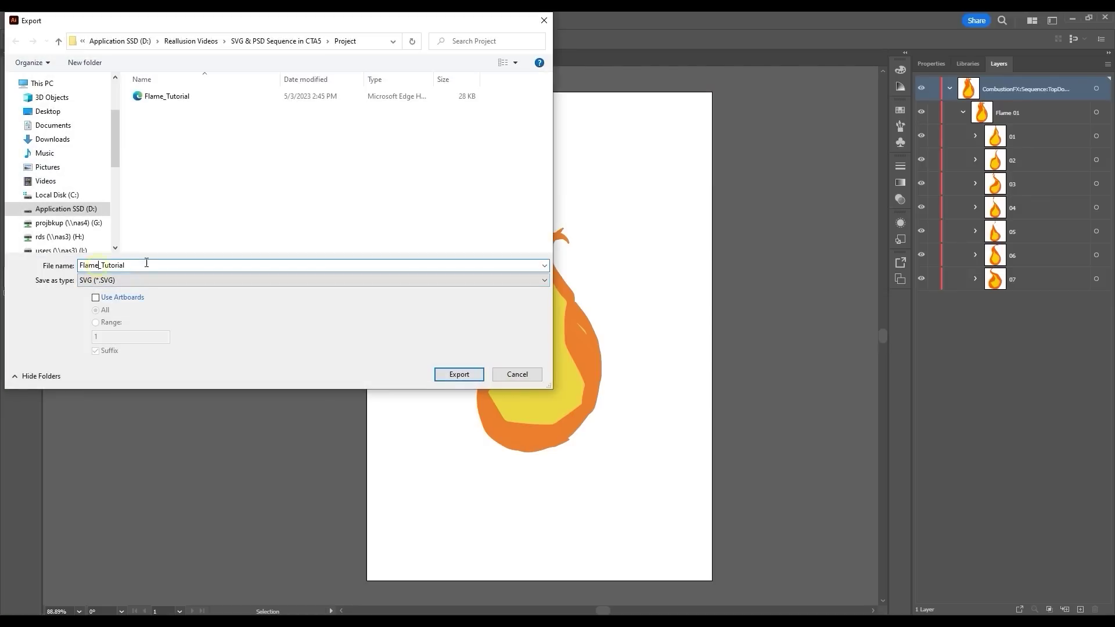
text(TopDown)
click(459, 374)
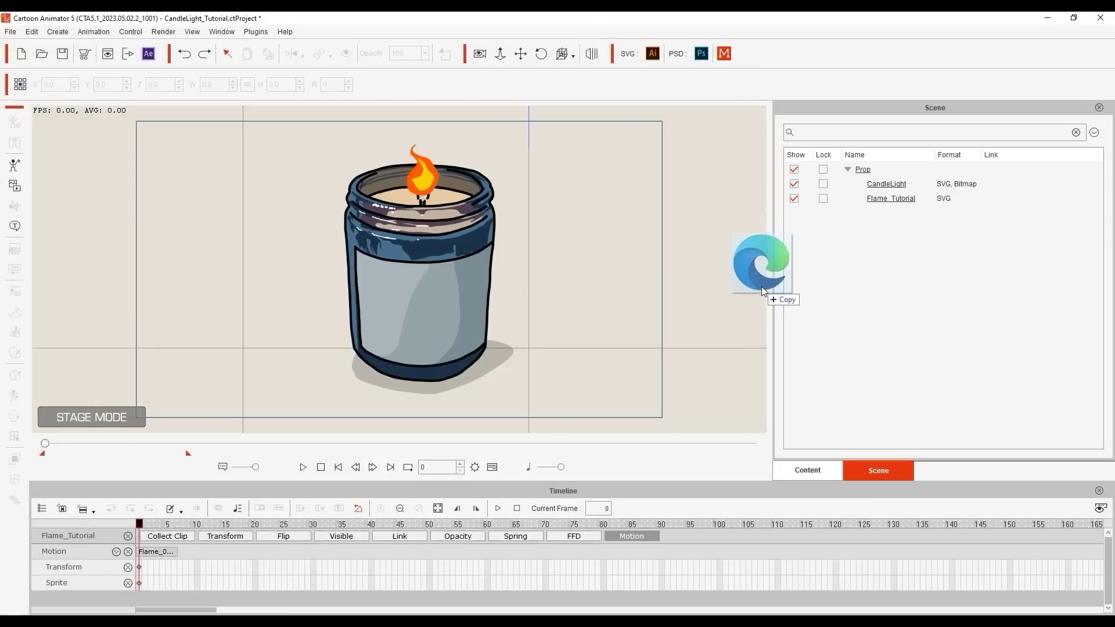
Place the top-down SVG flame beside the jar's rim, apply Flame_01, and play the scene
drag(762, 287, 570, 239)
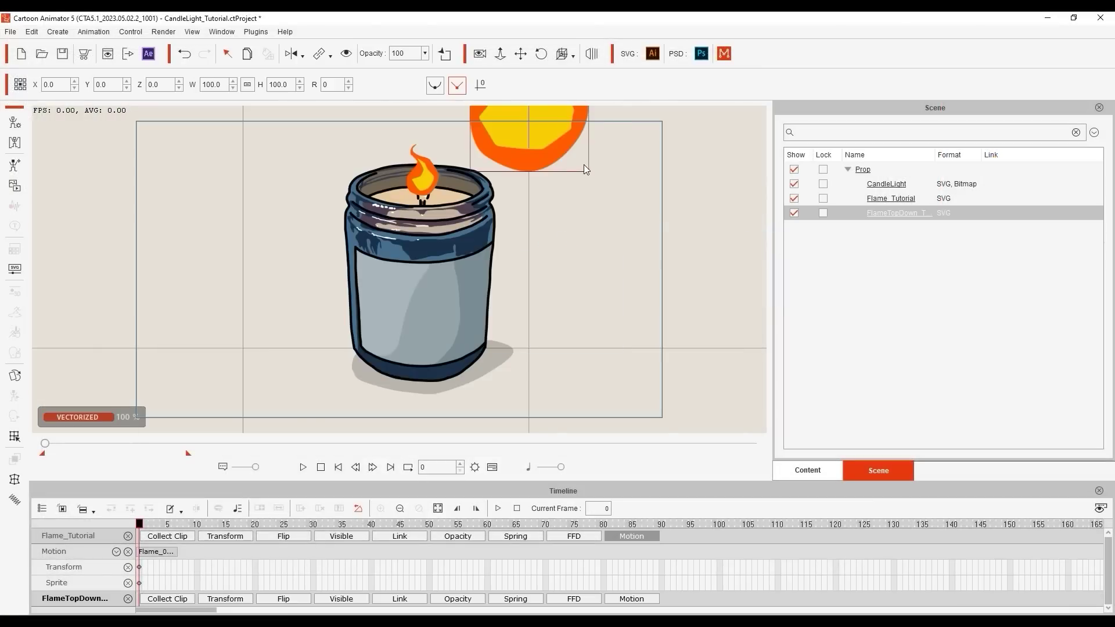
drag(528, 273, 520, 179)
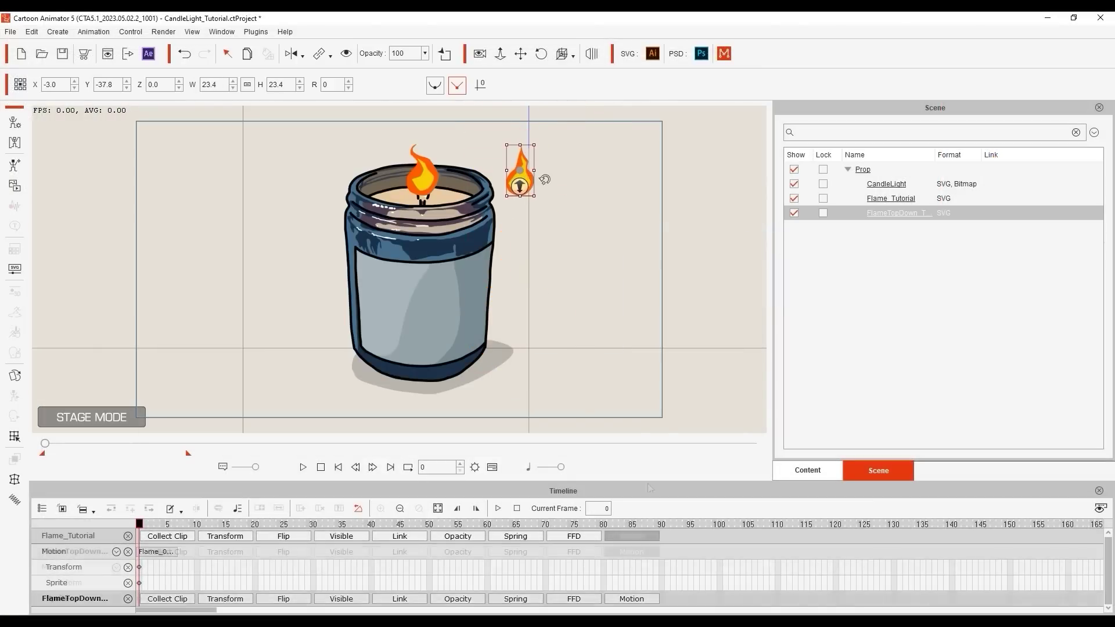
right_click(533, 175)
click(727, 203)
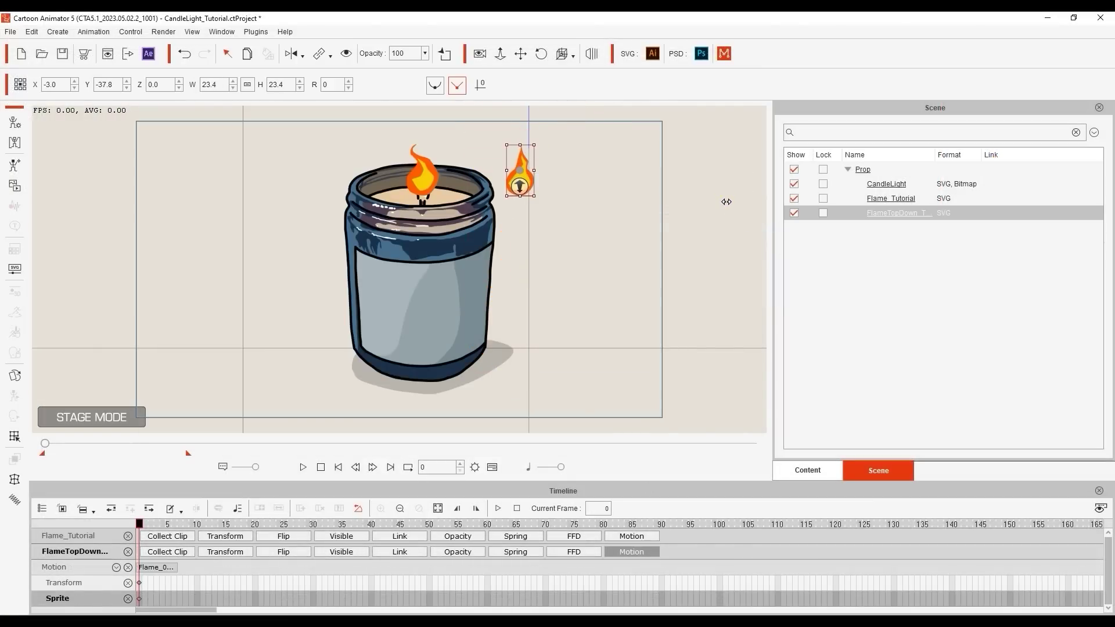
click(303, 467)
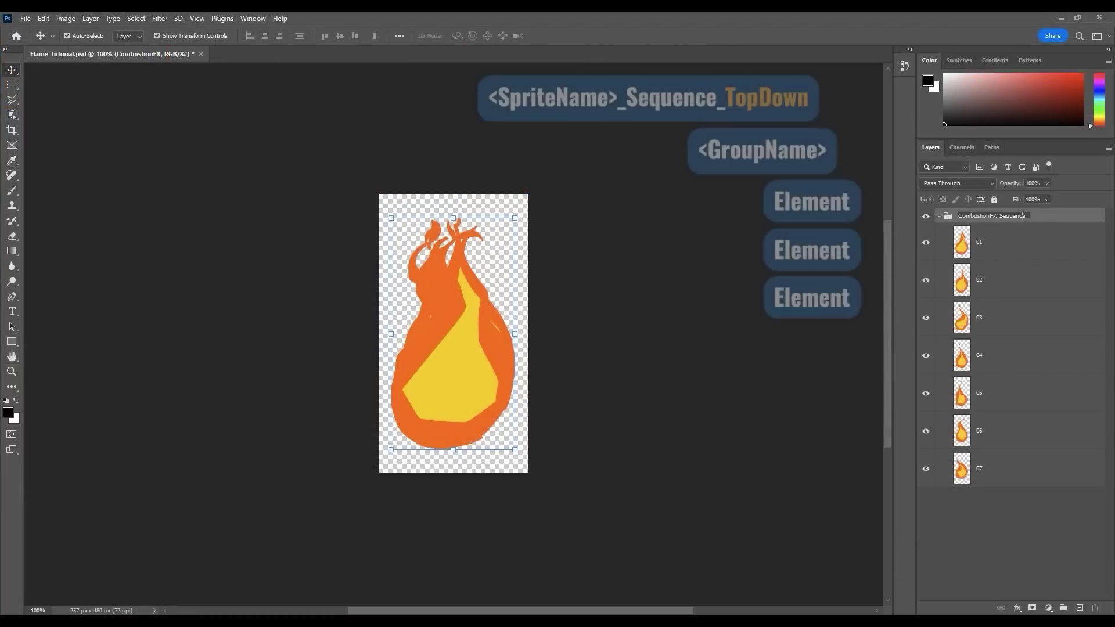
Rename the group CombustionFX_Sequence_TopDown and group layers 01–07 into 'Flame 01'
text(_TopDown)
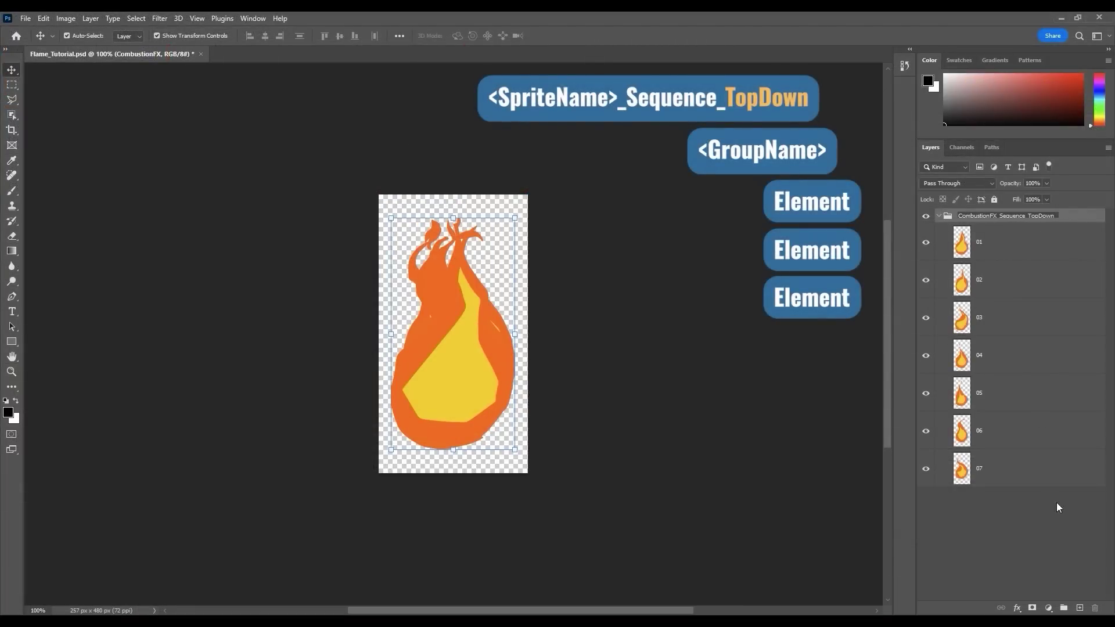
click(1058, 504)
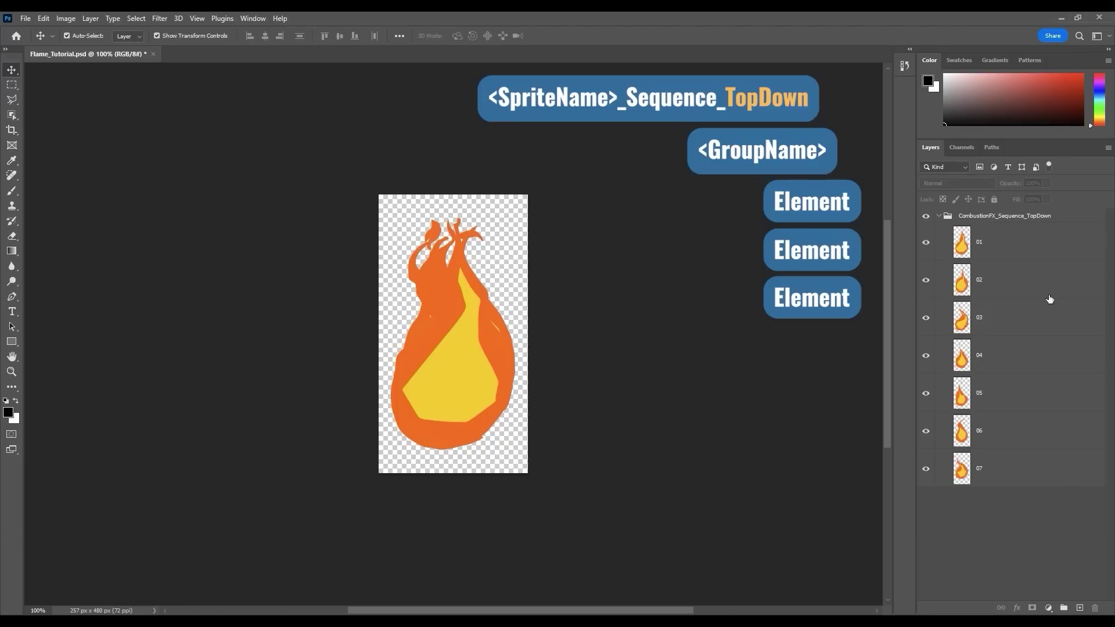
click(1022, 247)
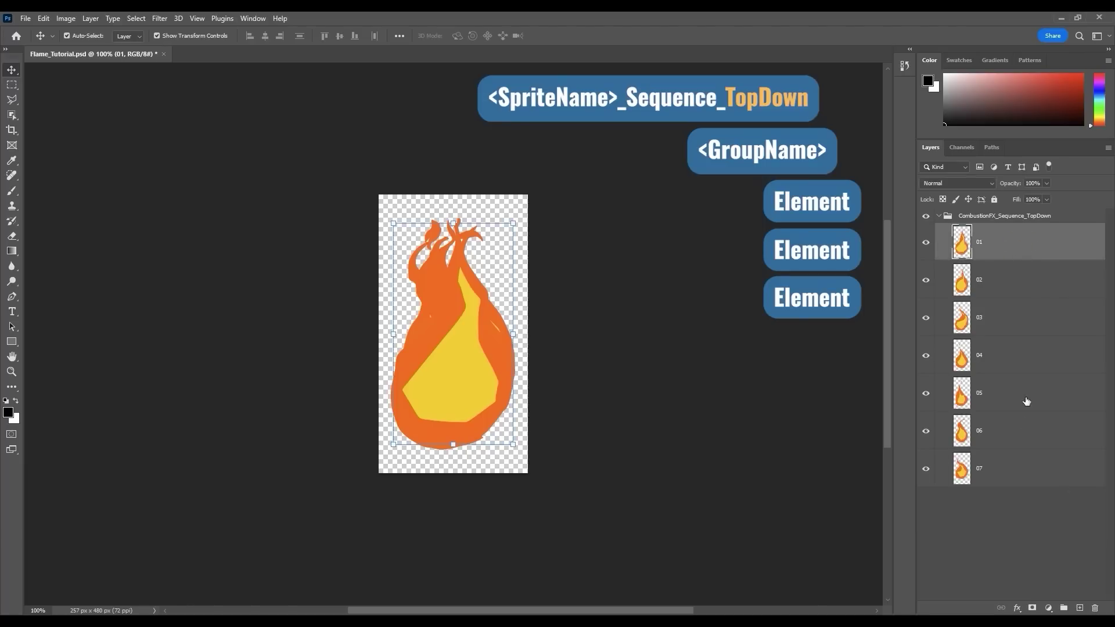
shift+click(1022, 469)
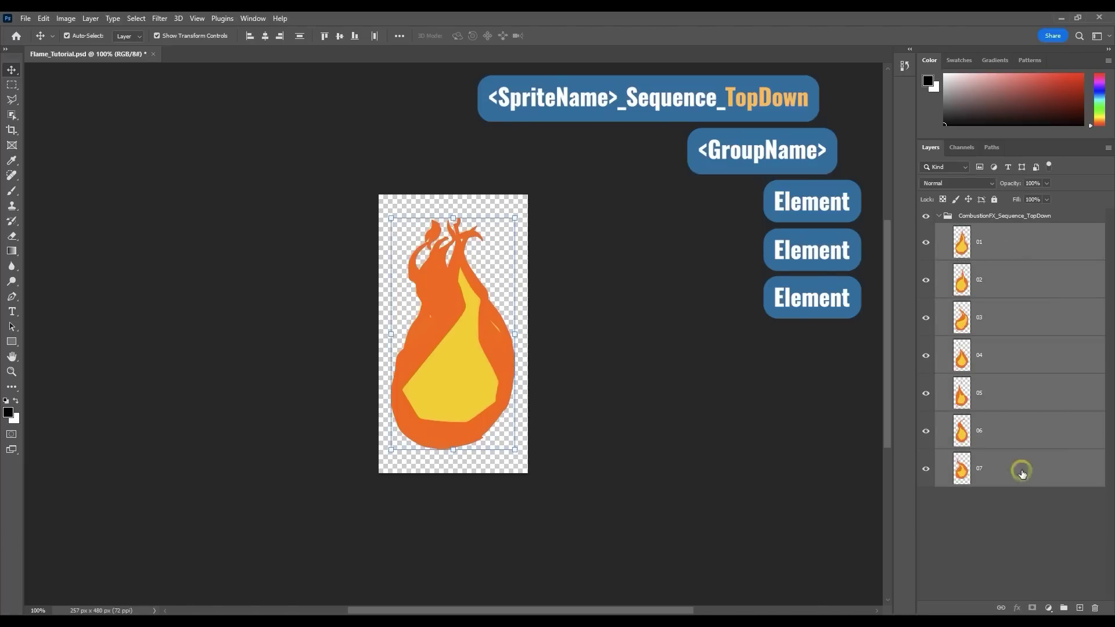
click(1064, 607)
click(955, 231)
double_click(986, 230)
text(Flame 01)
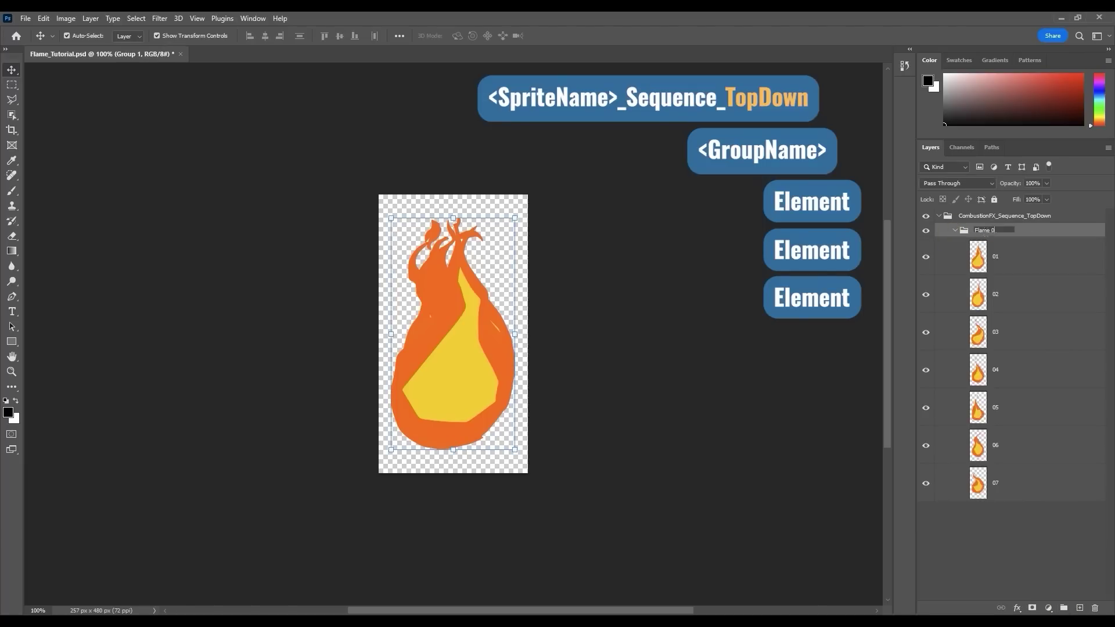
key(Return)
click(1011, 508)
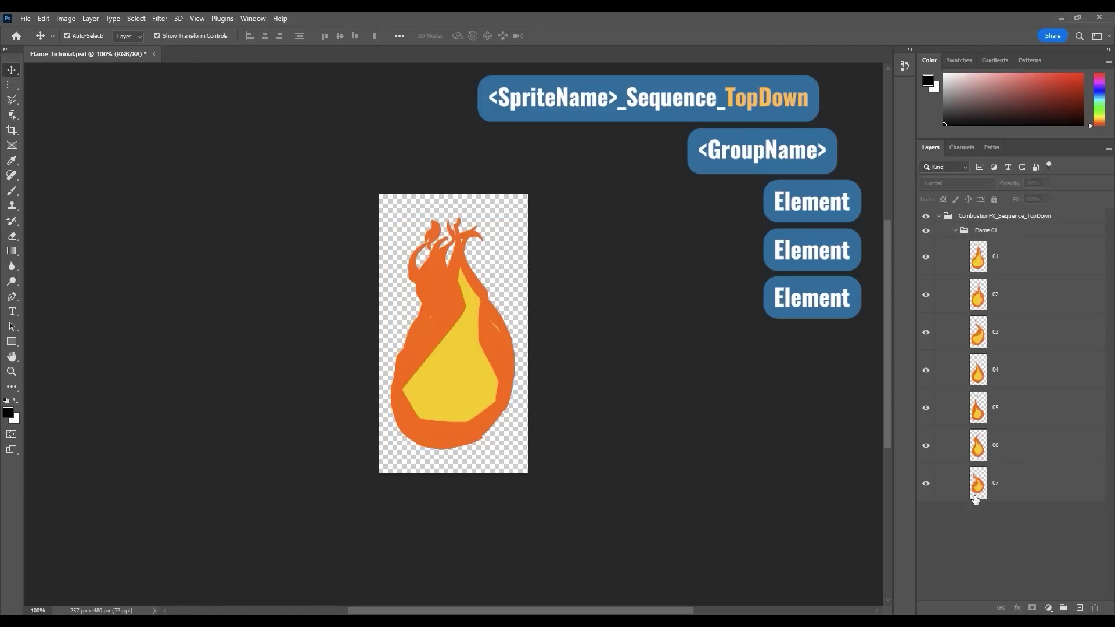
Save over Flame_Tutorial.psd and drag the PSD into the Cartoon Animator scene
click(26, 18)
click(82, 160)
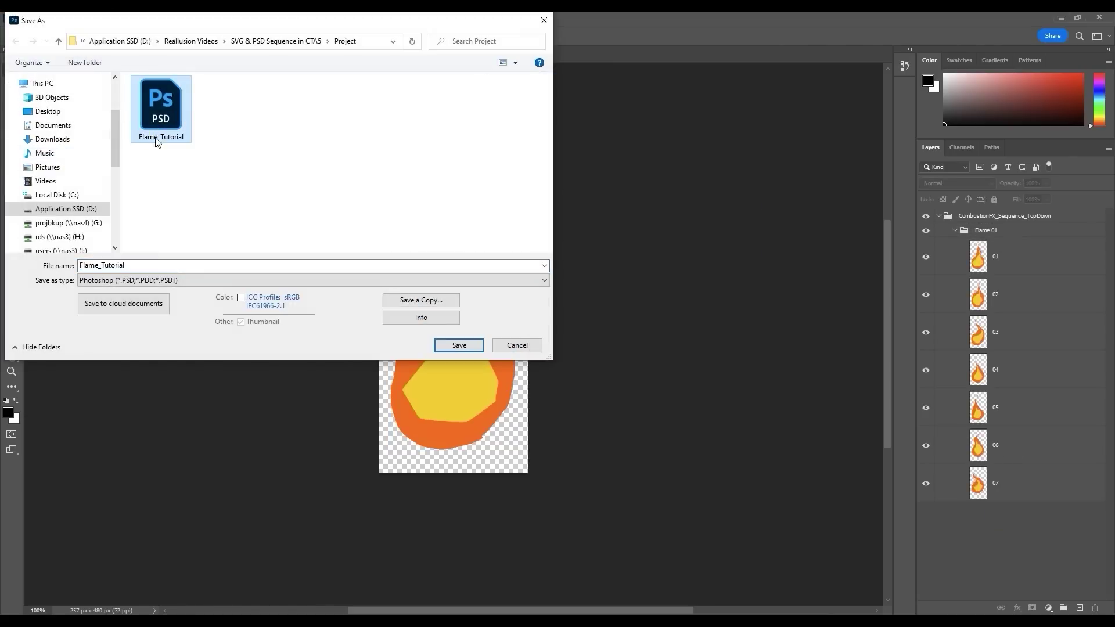
click(467, 352)
click(583, 320)
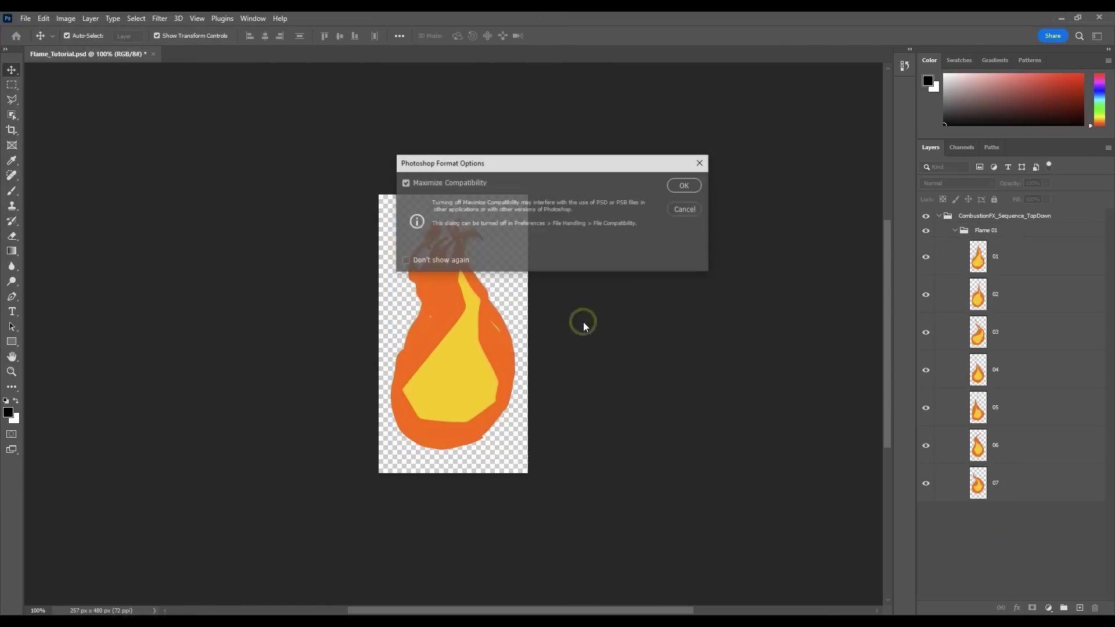
click(685, 185)
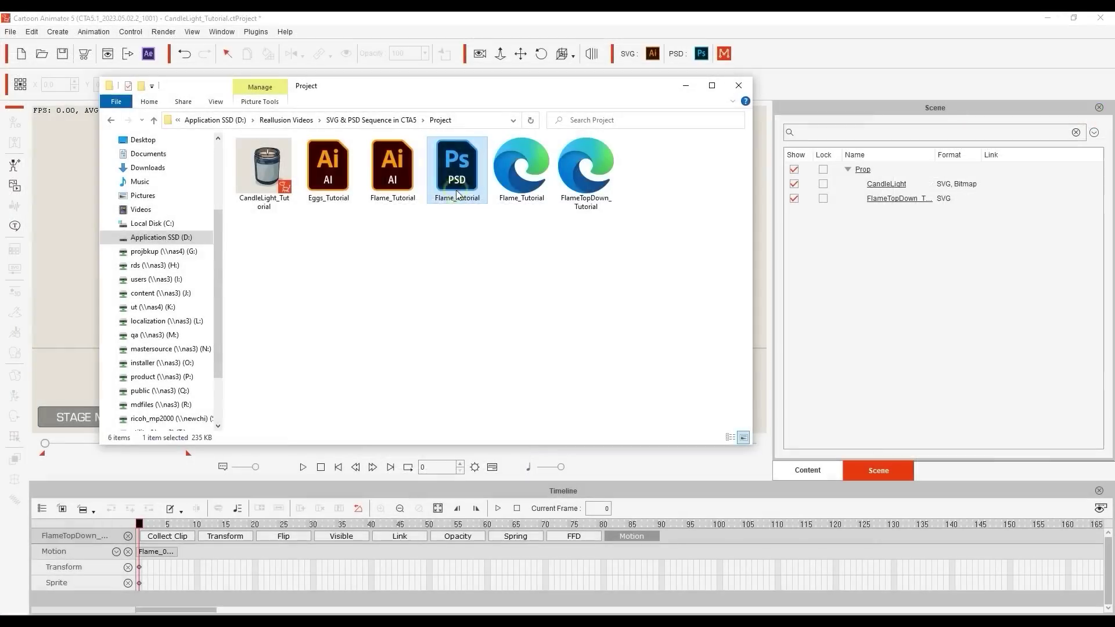
drag(457, 194, 616, 316)
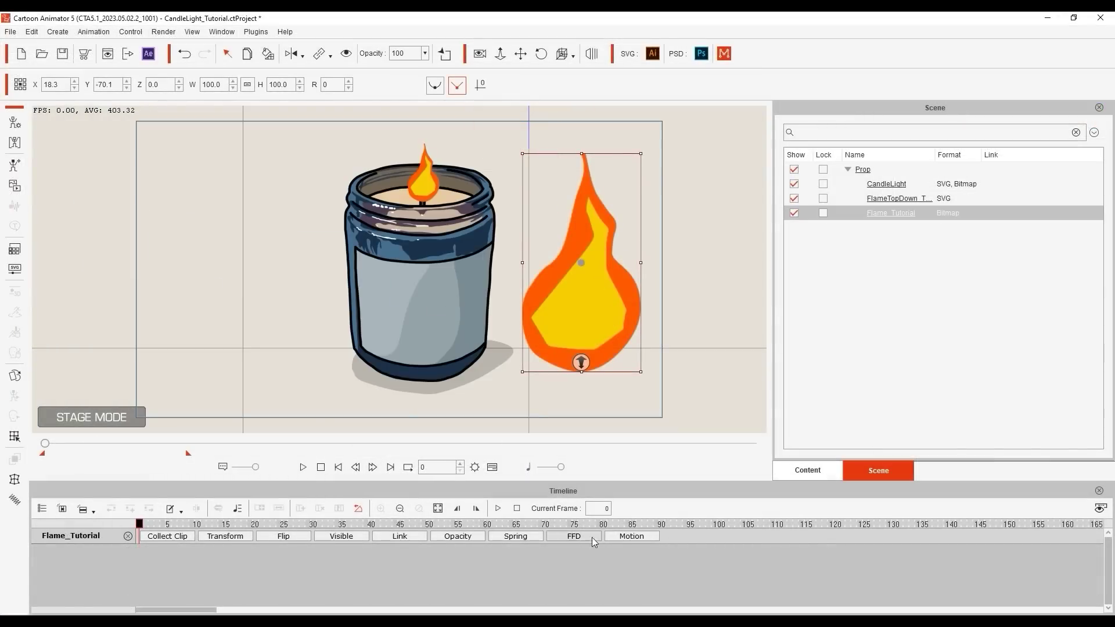
Put a Flame 01 clip on the Flame_Tutorial flame's Motion track, then play and scrub it
click(647, 537)
right_click(620, 273)
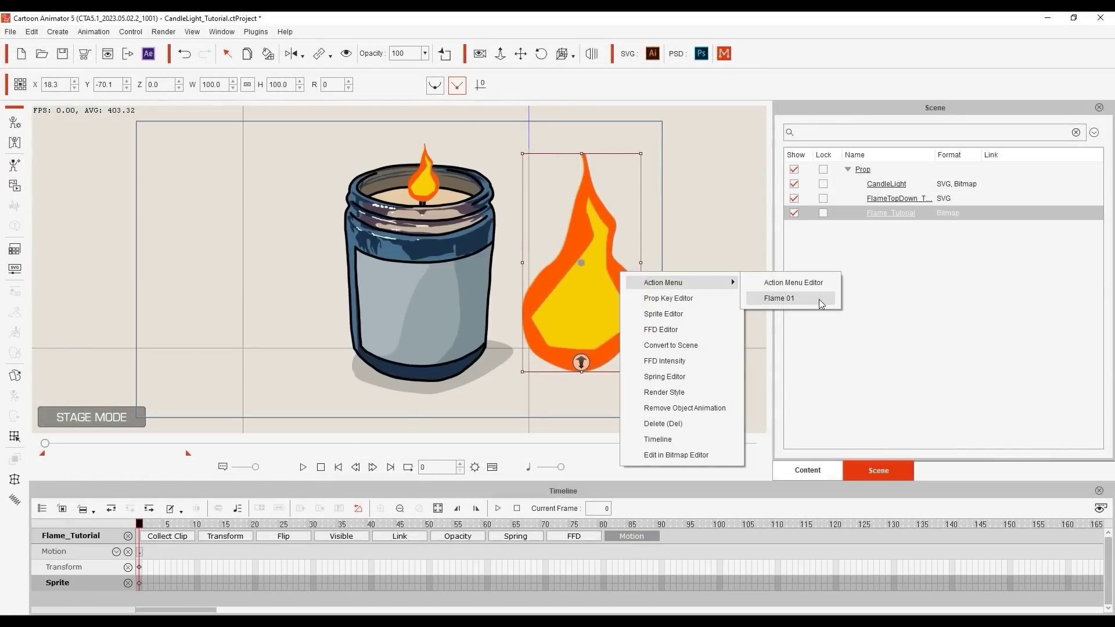
click(820, 299)
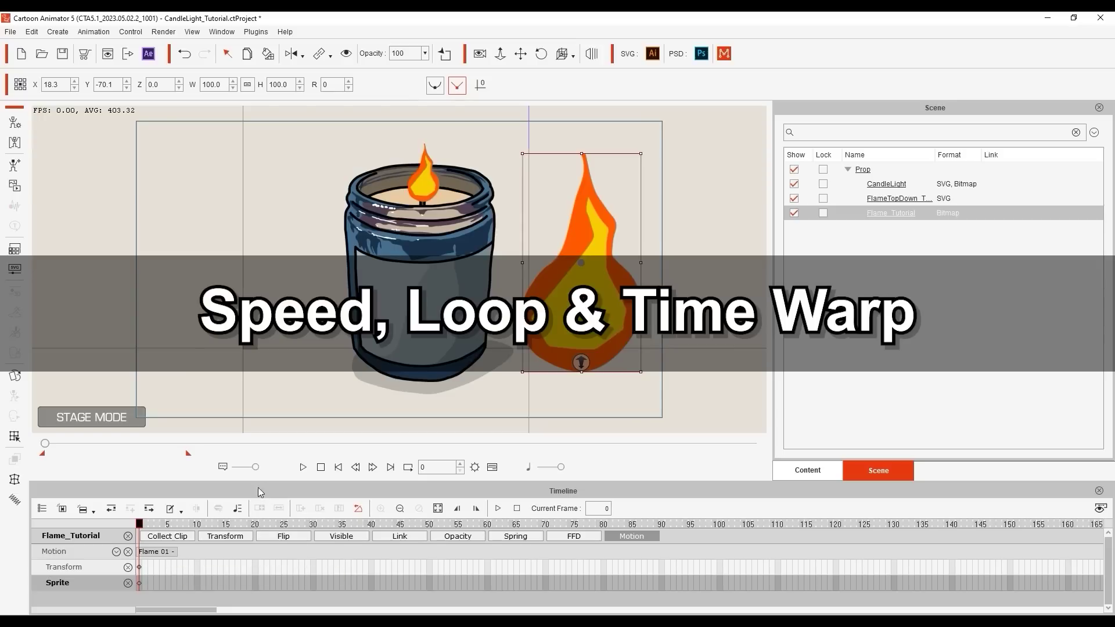
click(303, 468)
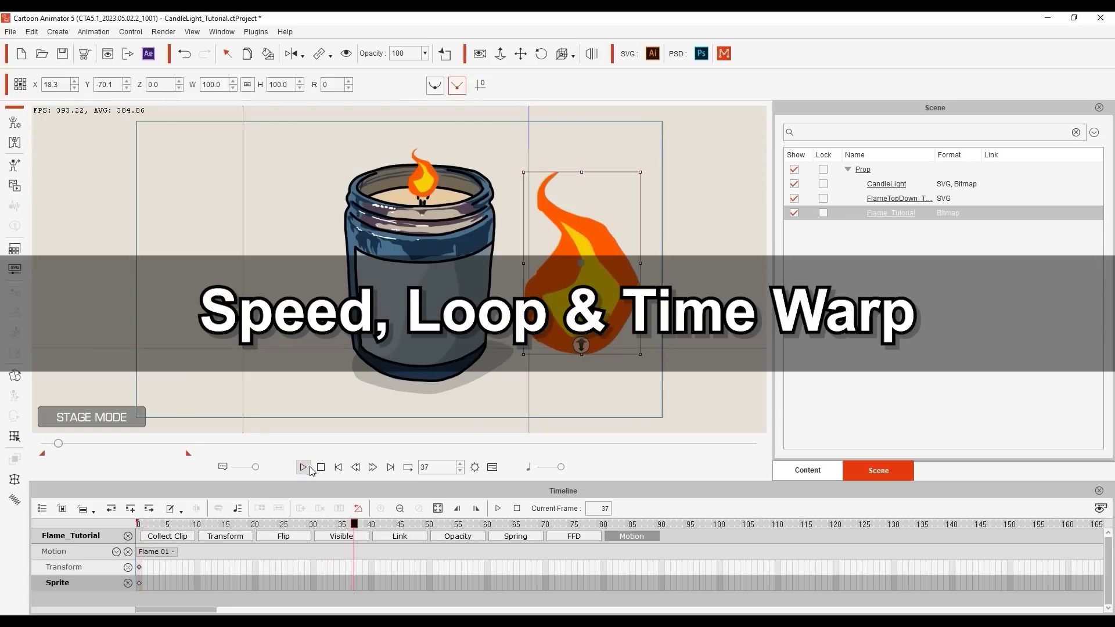
click(322, 467)
mouse_move(139, 524)
mouse_down()
mouse_move(167, 527)
mouse_move(136, 530)
mouse_up()
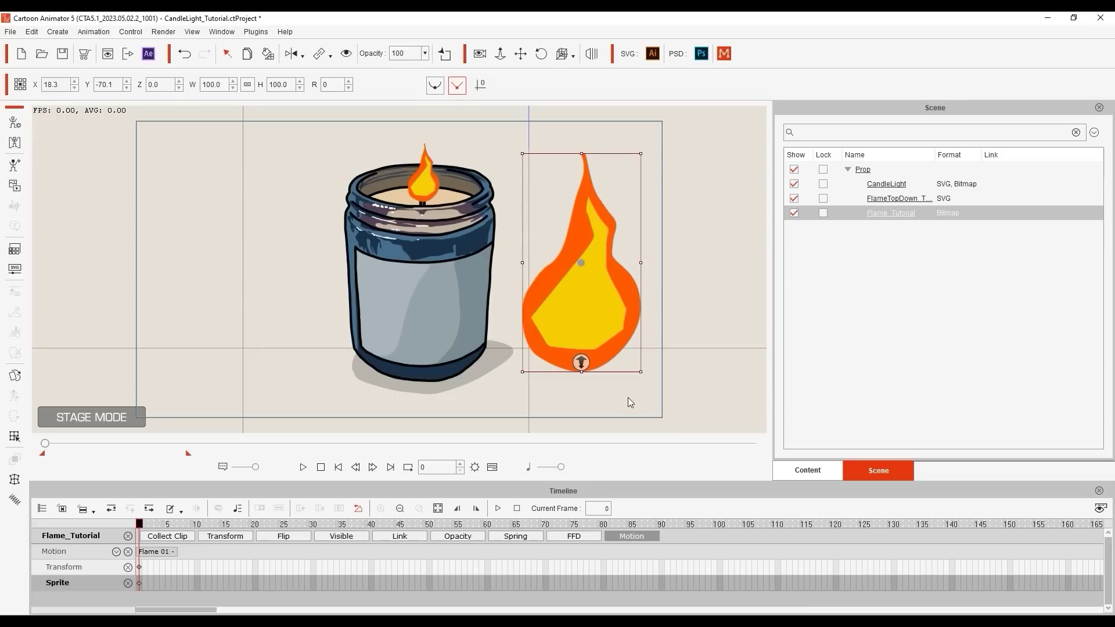
Delete the Flame_Tutorial bitmap flame and preview the candle flame's Flame_01 clip
key(Delete)
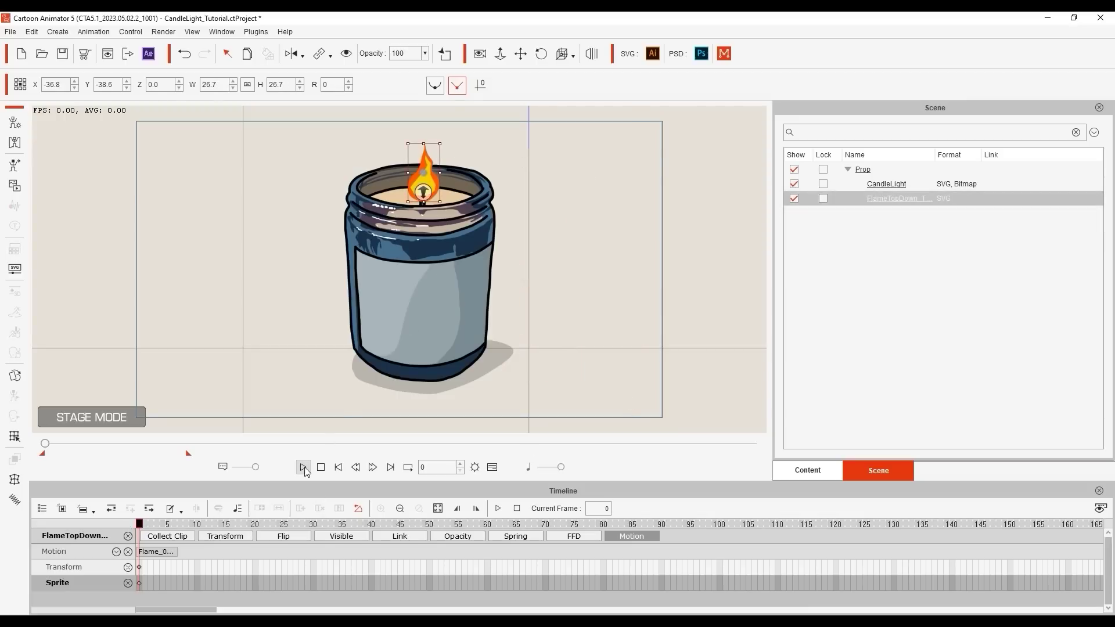
click(303, 468)
click(322, 473)
click(140, 552)
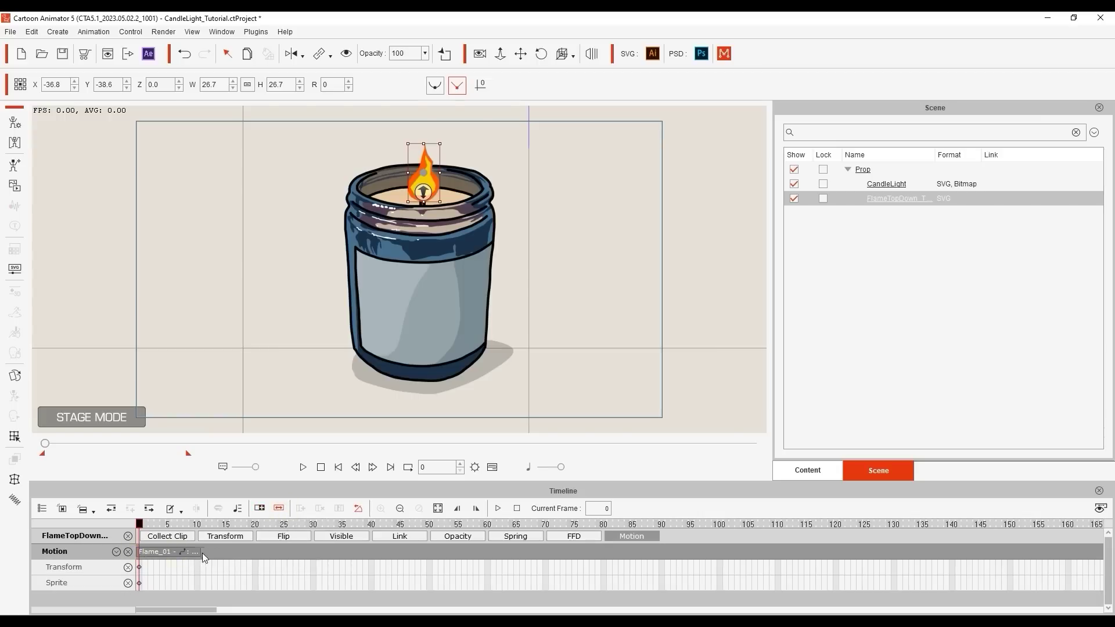
click(302, 471)
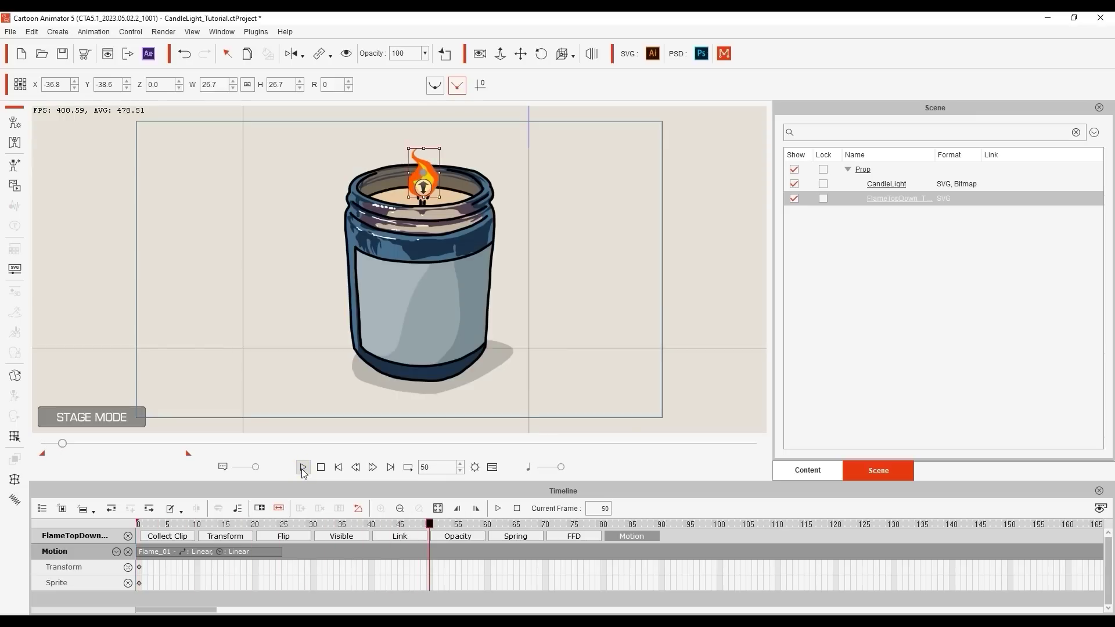
click(321, 469)
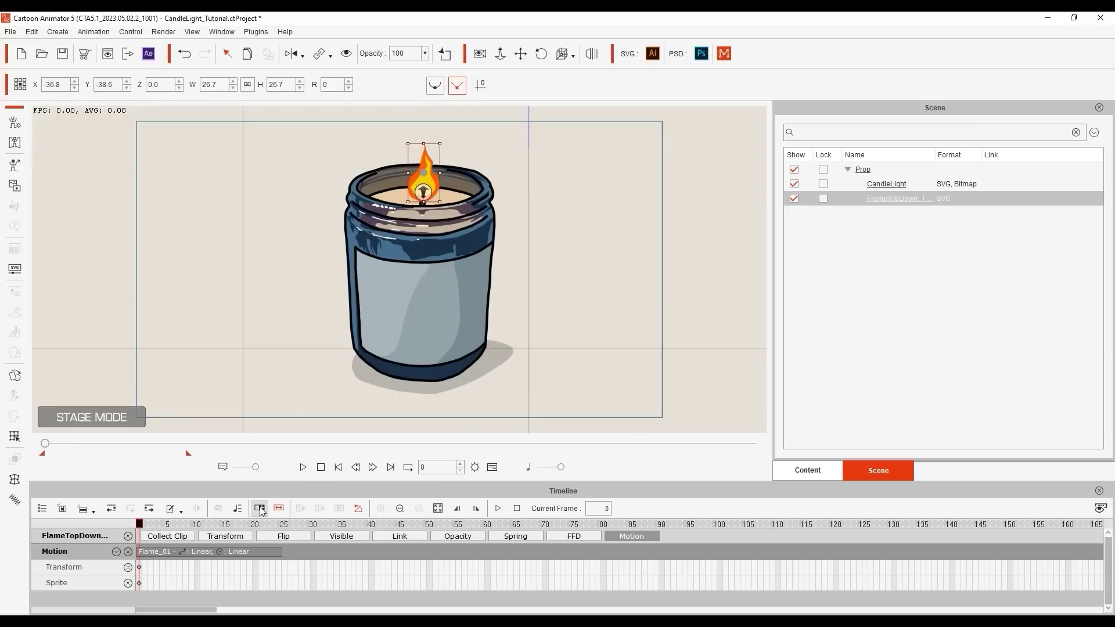
Loop-extend the Flame_01 clip, preview it, then shorten it back to about frame 25
click(259, 509)
drag(280, 552, 563, 554)
click(304, 468)
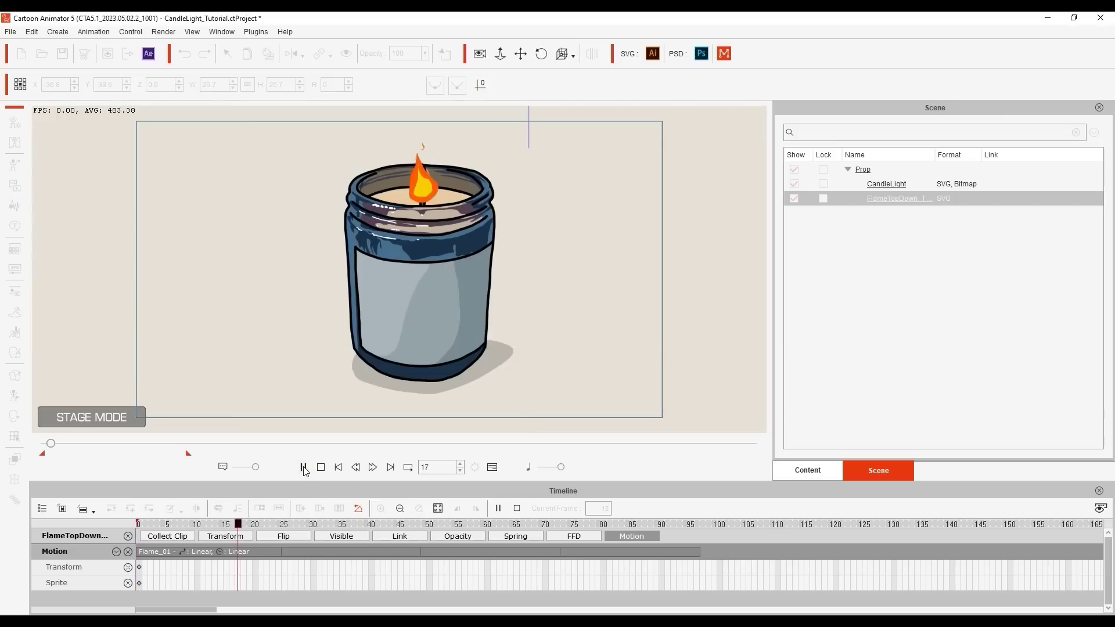
click(304, 468)
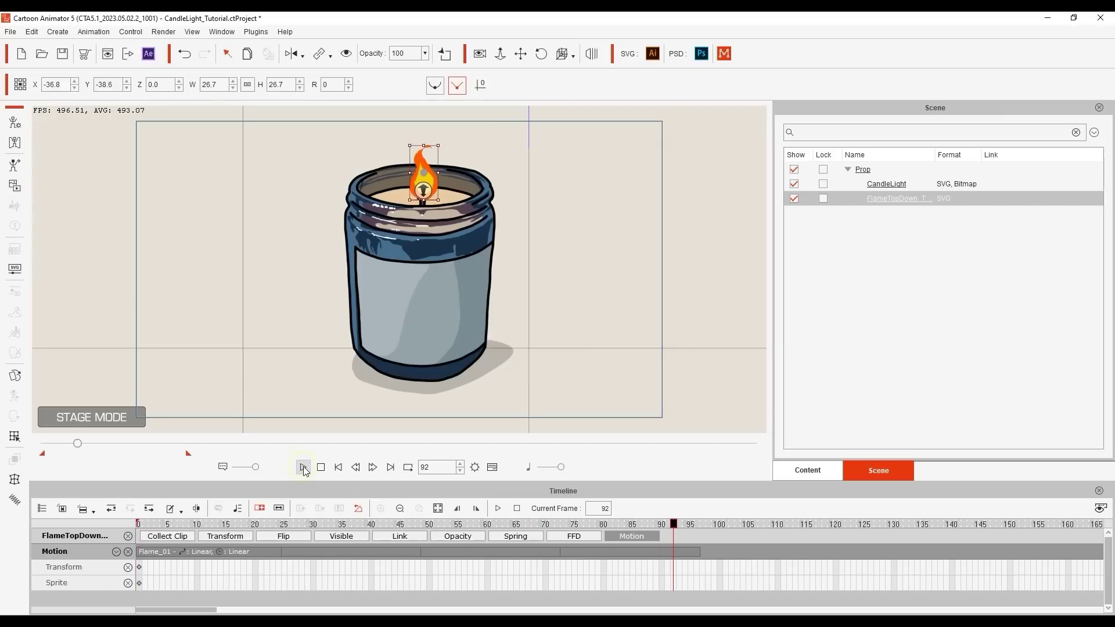
click(321, 469)
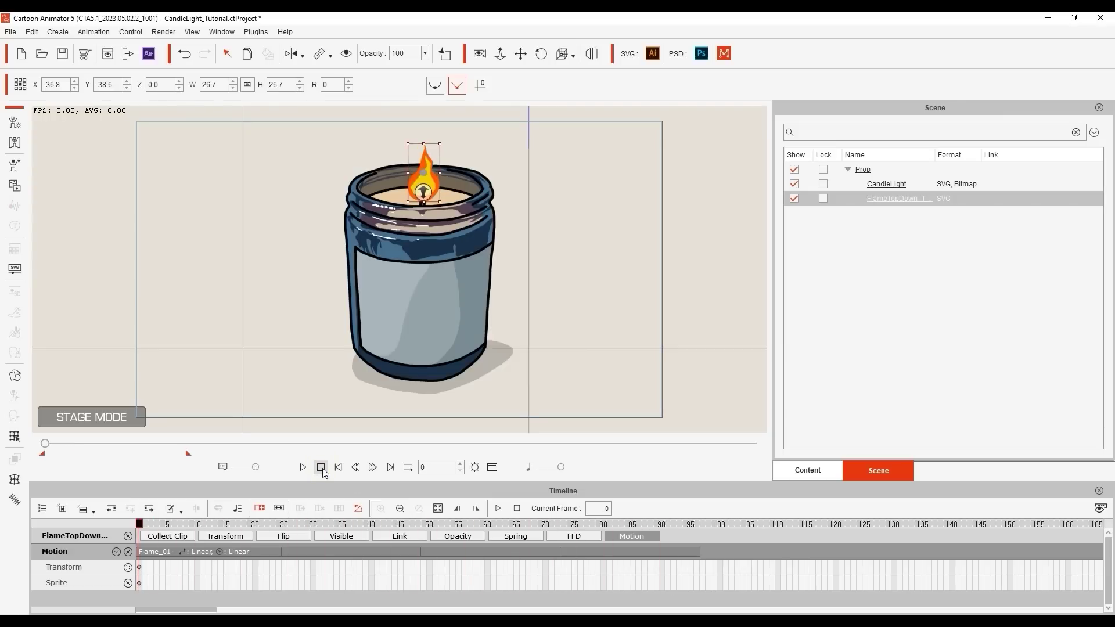
drag(700, 551, 282, 552)
key(space)
Copy the Flame_01 clip, paste it at frame 36, and join the copy to the first at frame 49
right_click(149, 552)
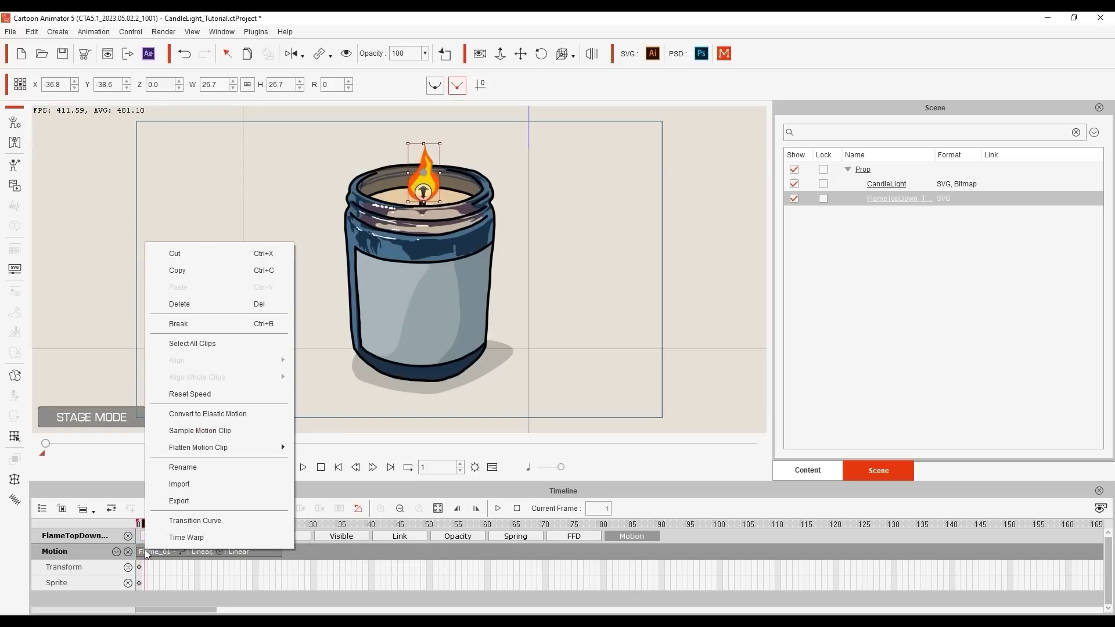
click(228, 273)
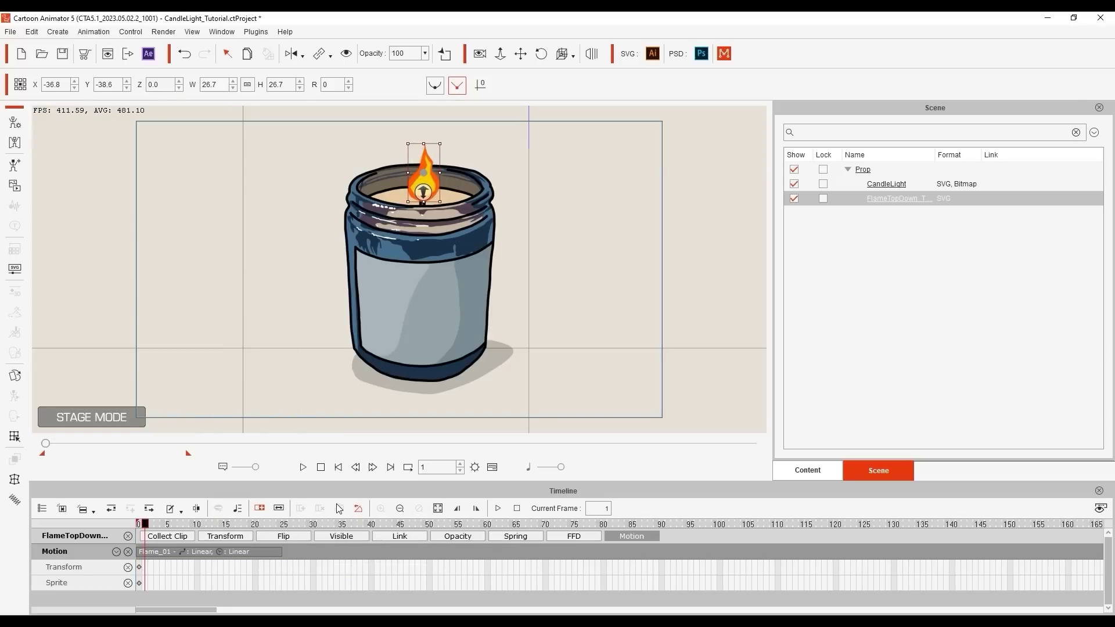
click(346, 552)
right_click(346, 552)
click(430, 307)
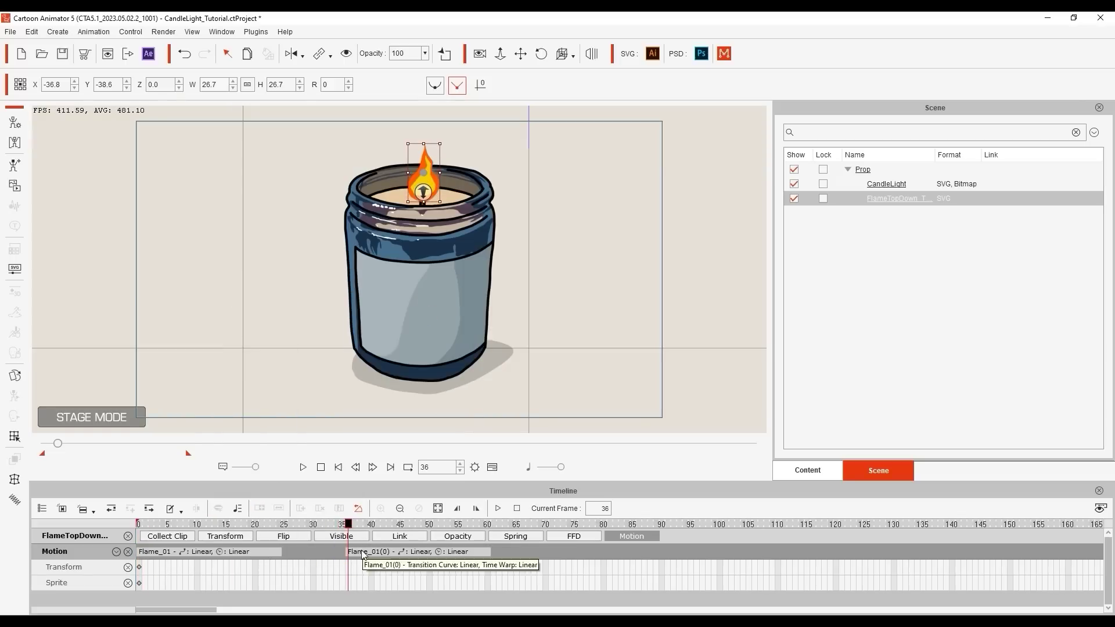
drag(364, 555, 492, 555)
drag(282, 551, 424, 552)
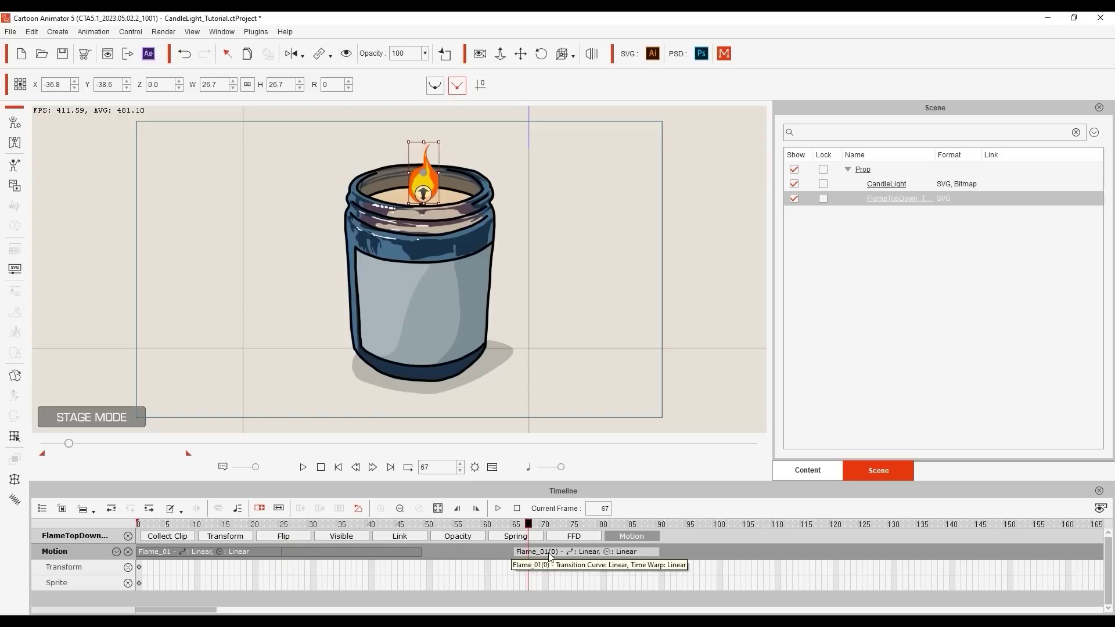
drag(551, 557, 457, 557)
Play back the two joined flame clips and park the playhead at frame 49
click(321, 467)
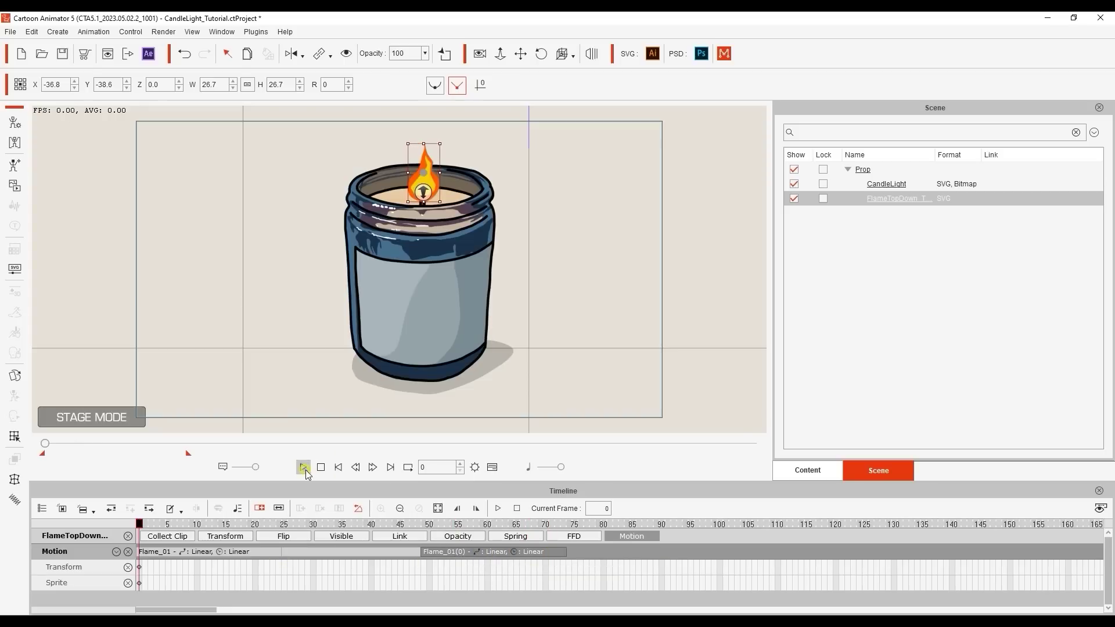
click(304, 468)
click(321, 468)
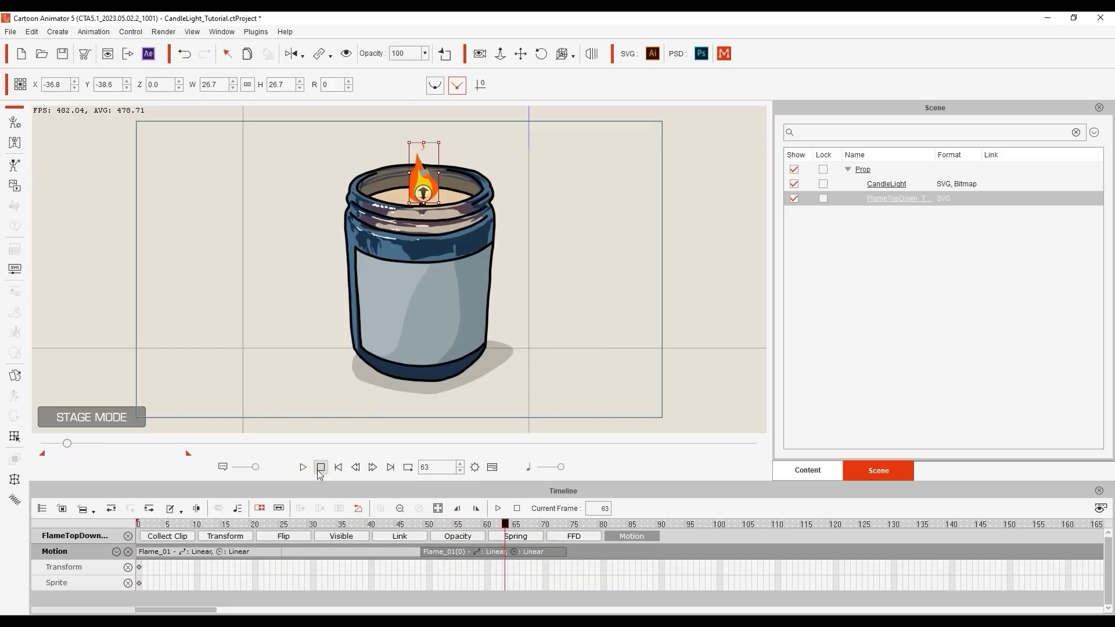
click(423, 524)
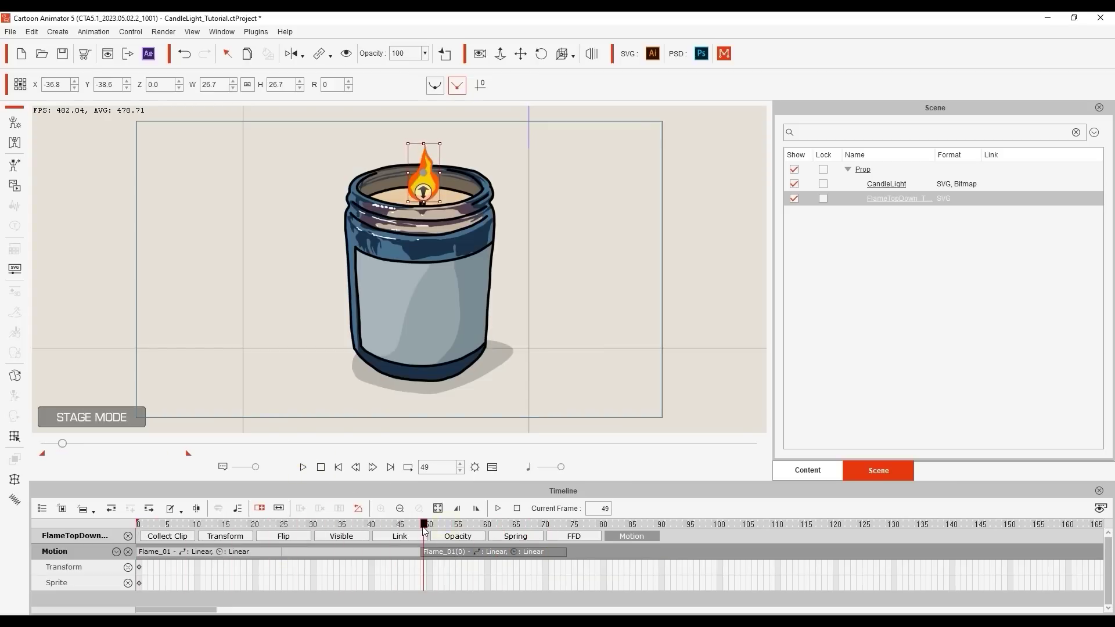
Try several time-warp presets on the second Flame_01 clip and settle on Stuttering Start and End
click(557, 553)
right_click(556, 553)
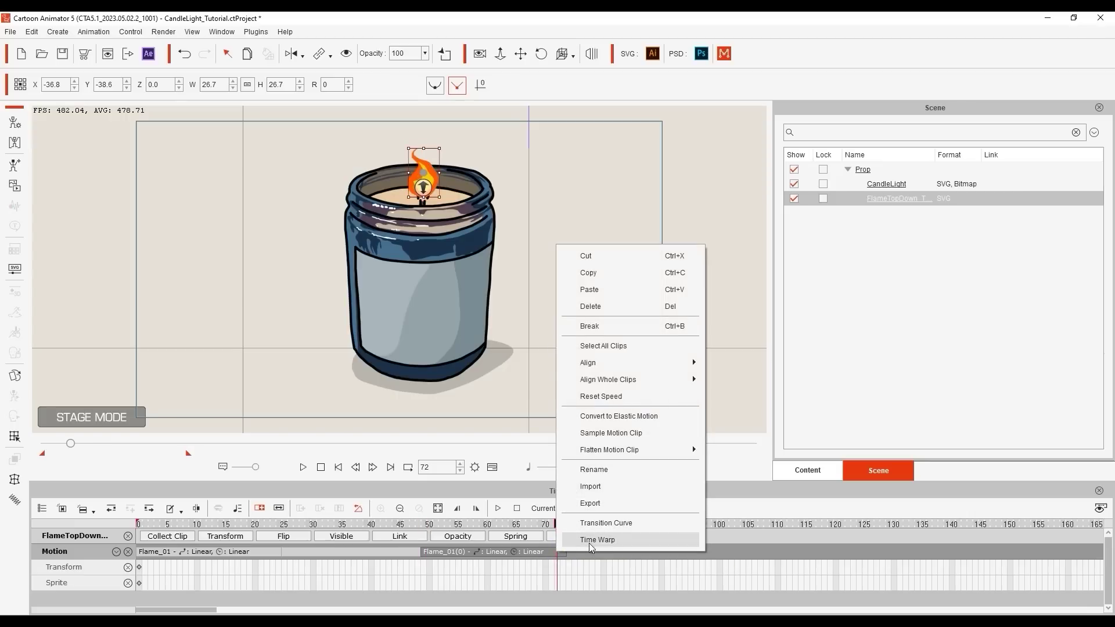
click(644, 540)
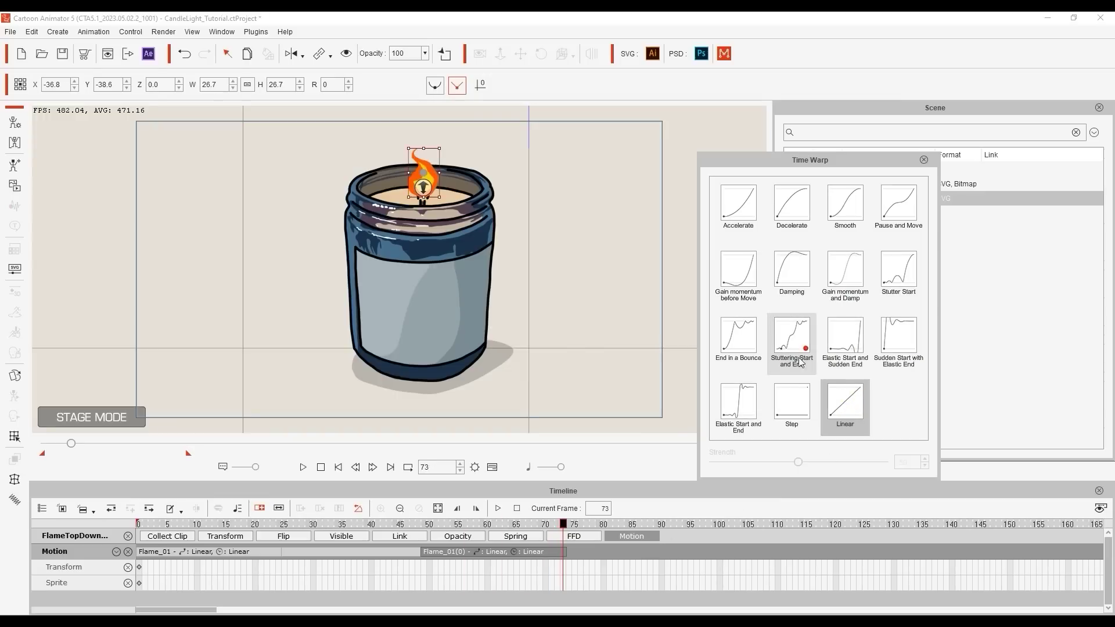
click(742, 279)
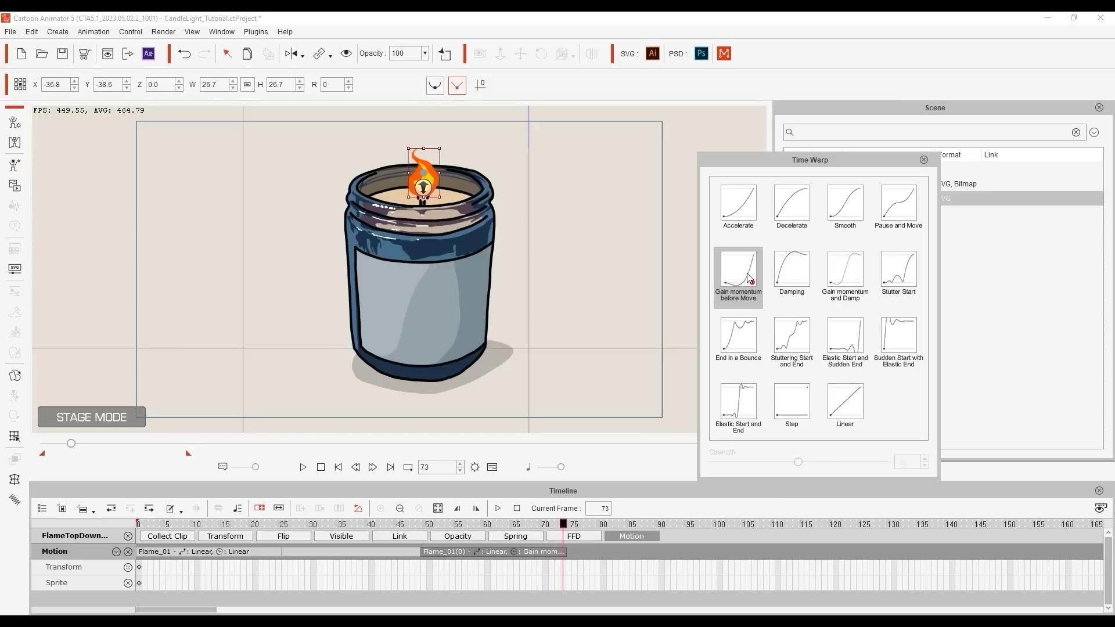
click(806, 343)
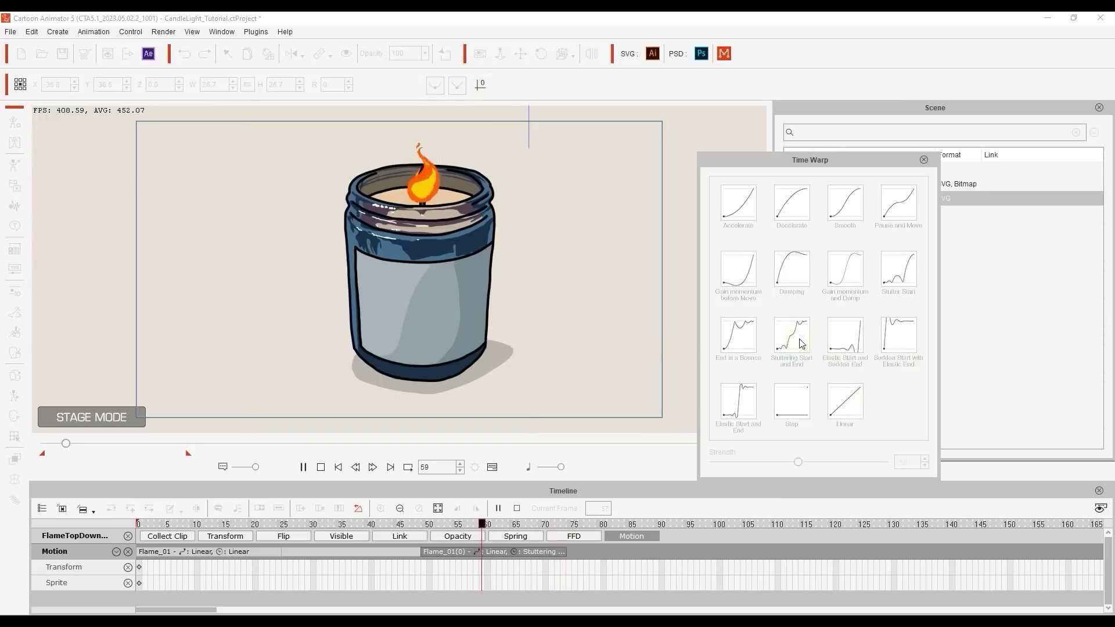
click(746, 349)
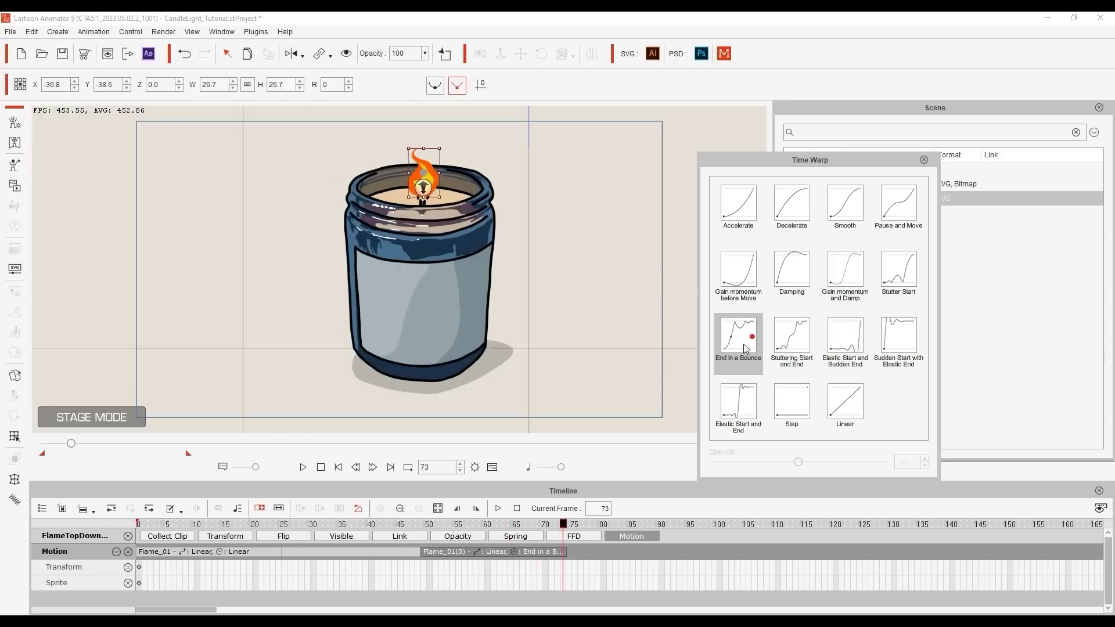
click(847, 343)
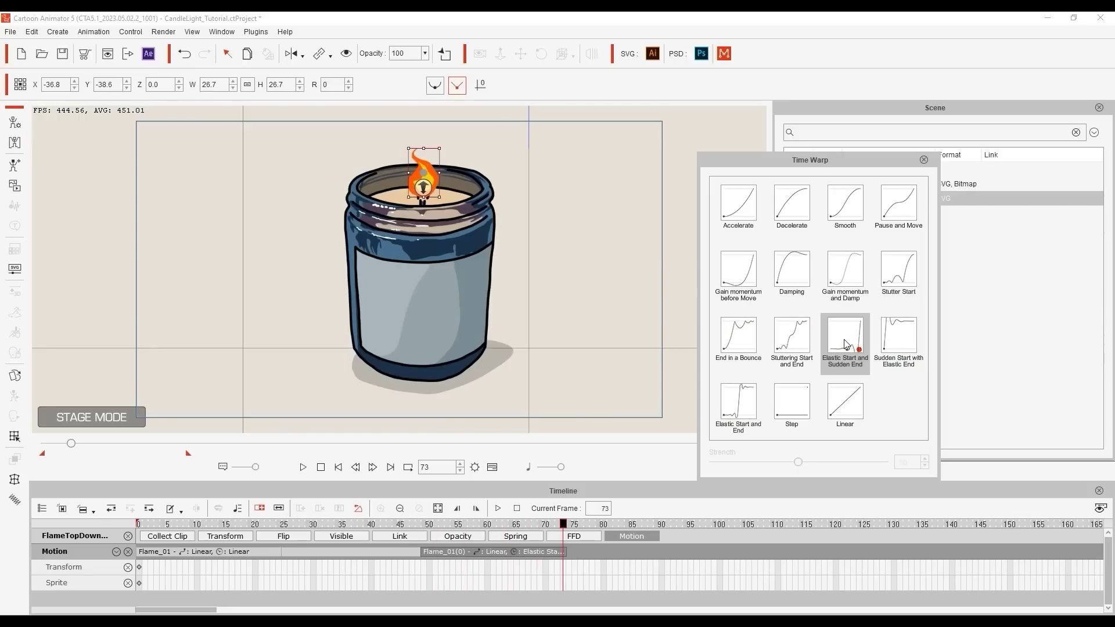
click(794, 342)
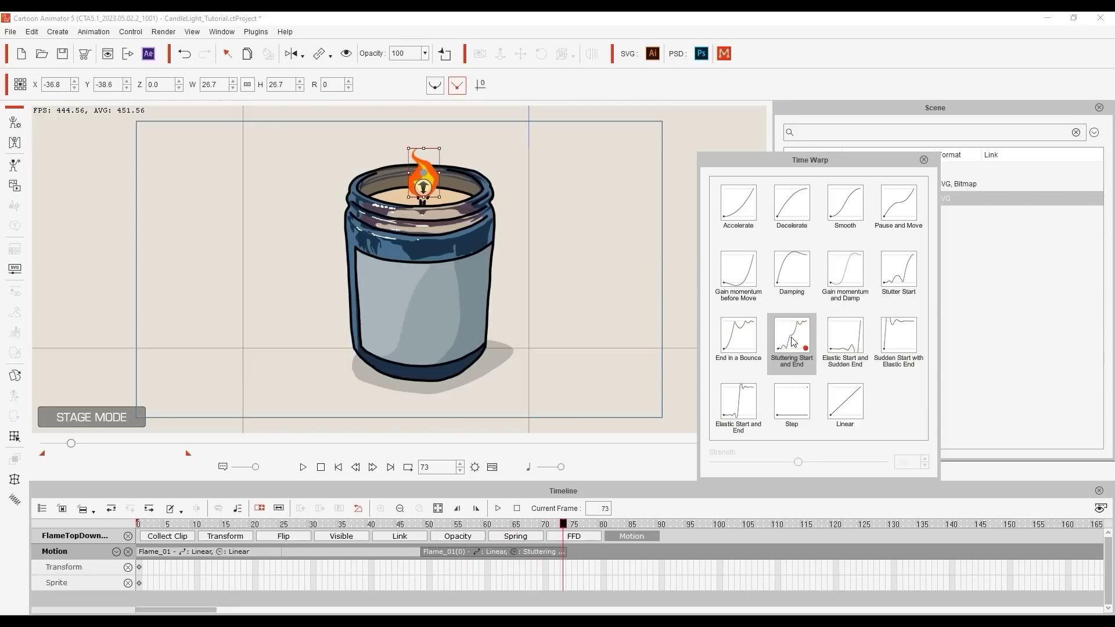
click(924, 160)
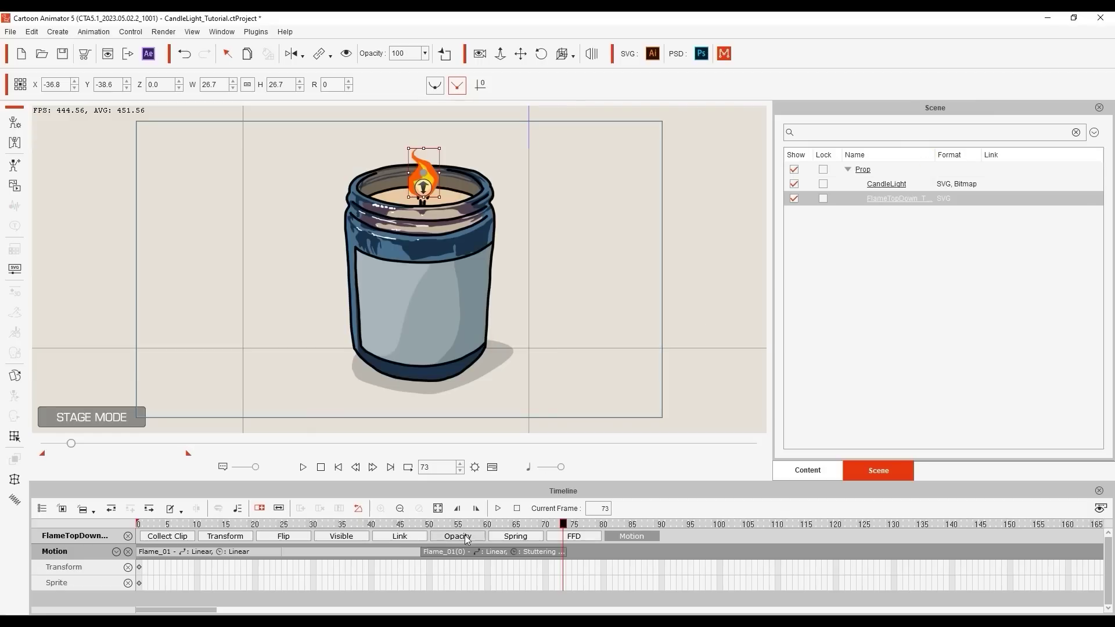
Preview the time-warped flame, then copy the first Flame_01 clip
click(498, 508)
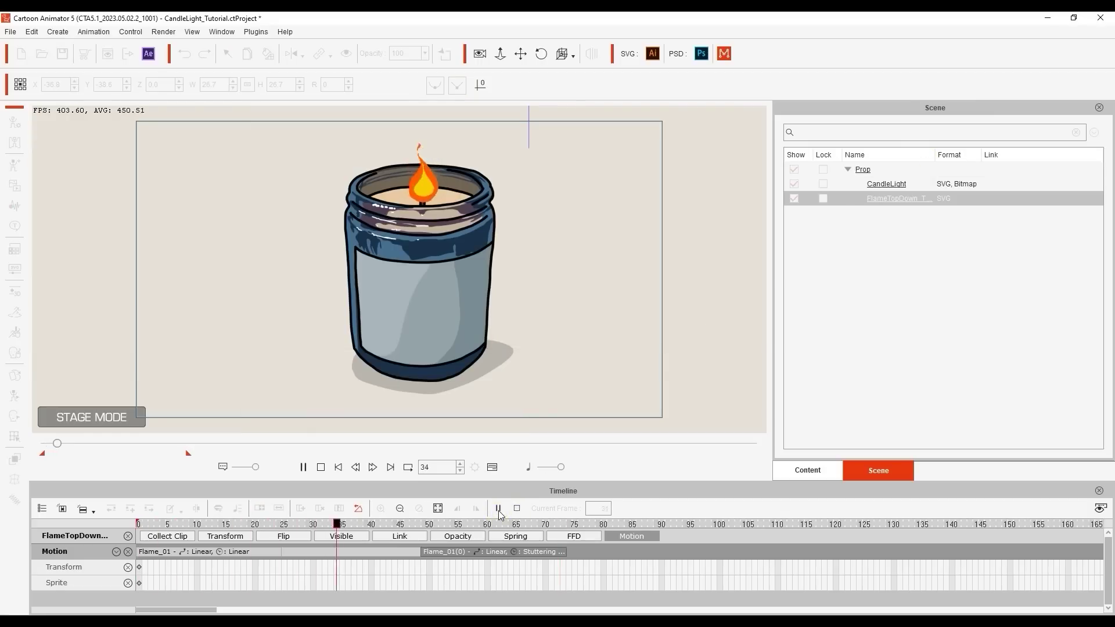
click(499, 509)
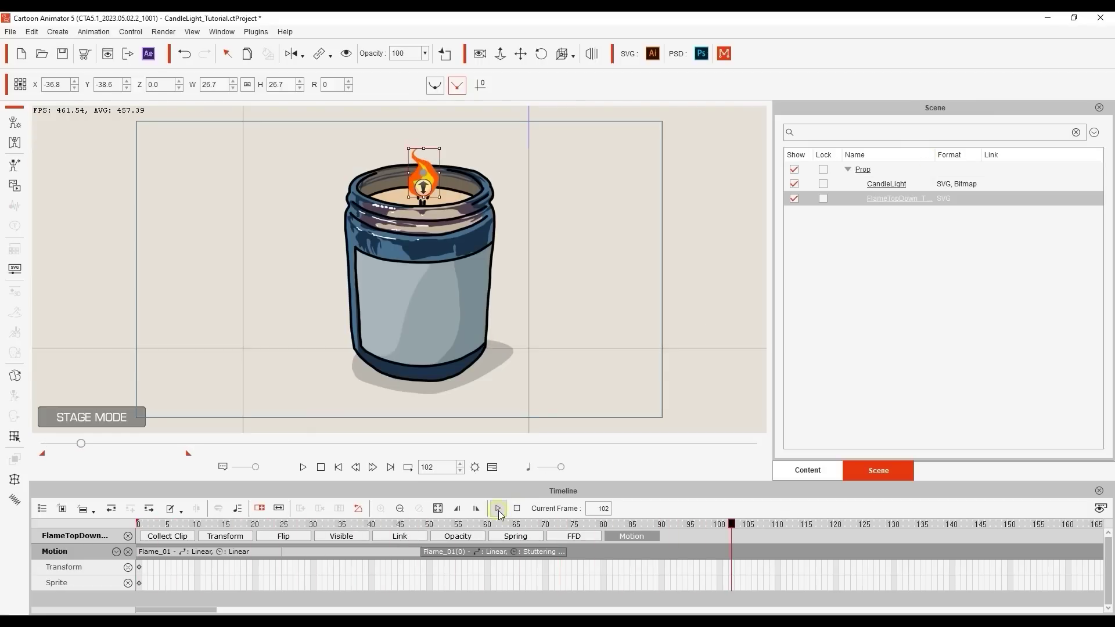
click(214, 553)
right_click(214, 553)
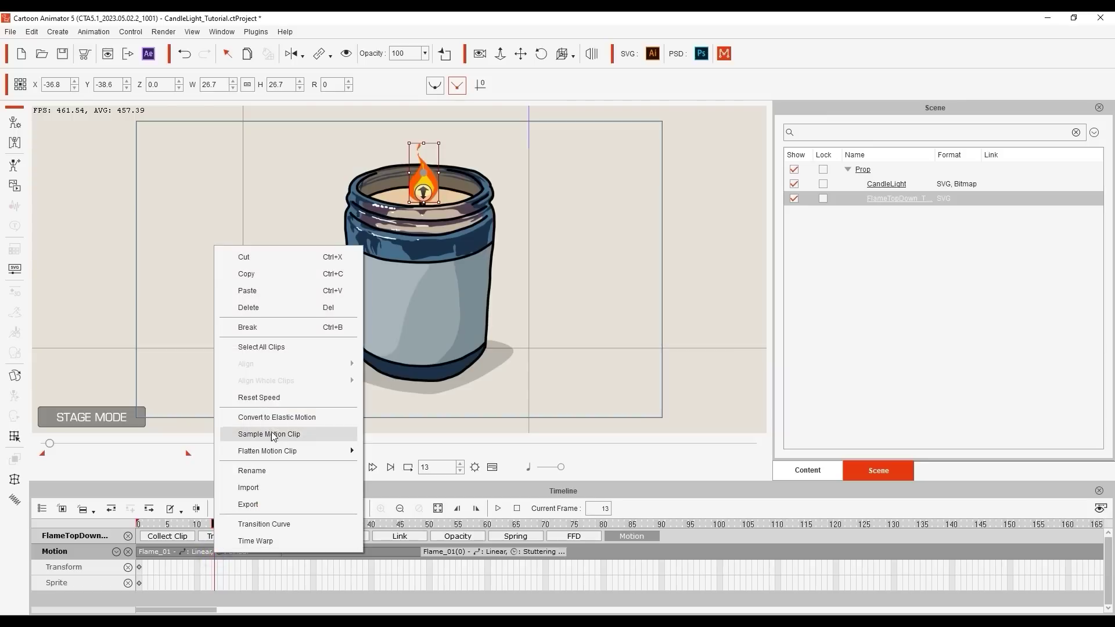
click(277, 272)
Paste the copied clip as Flame_01(1) at frame 74 and play the animation from the start
click(568, 524)
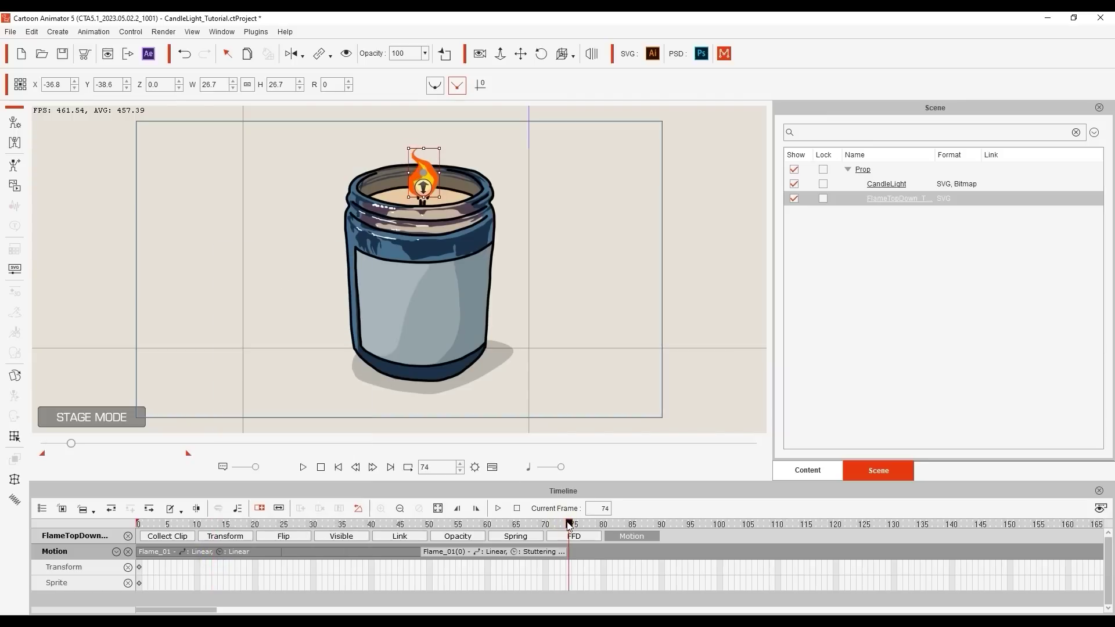
right_click(571, 553)
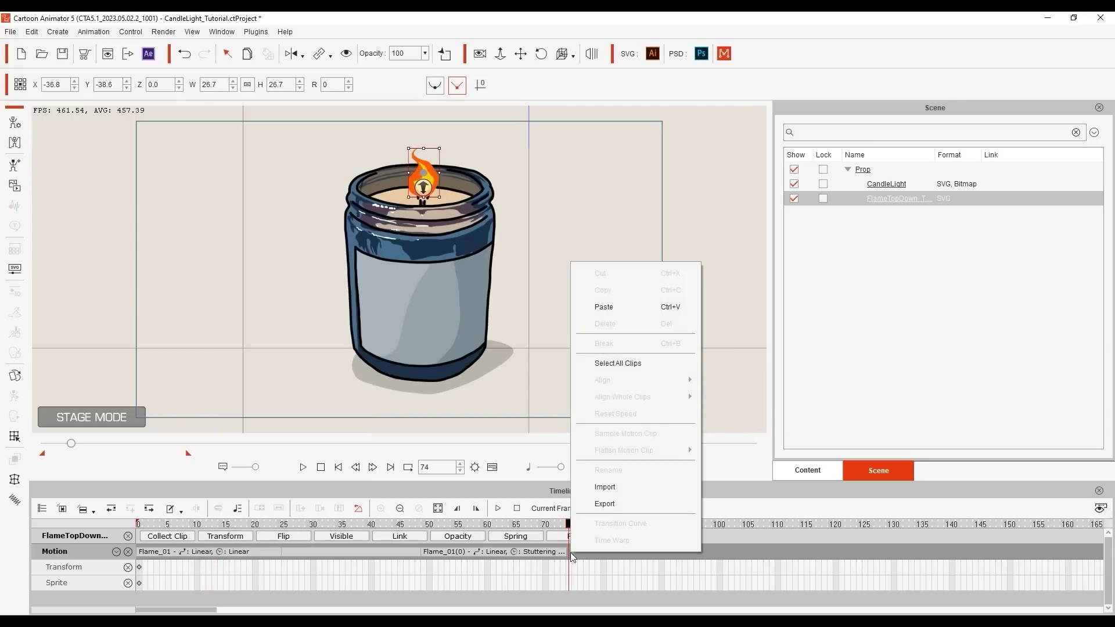
click(607, 312)
click(321, 467)
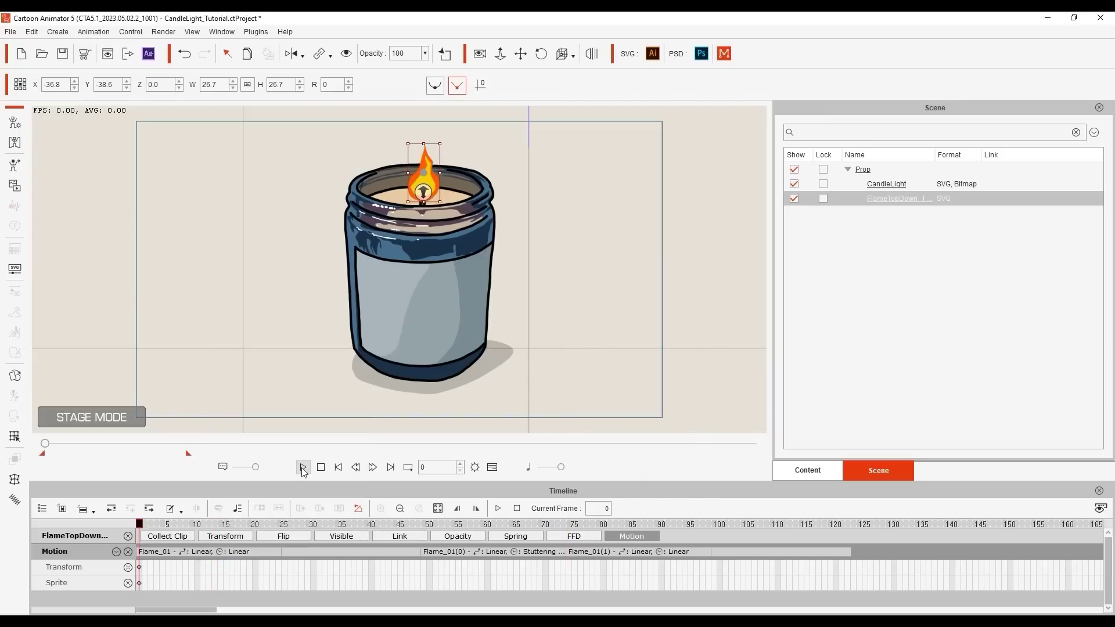
click(303, 467)
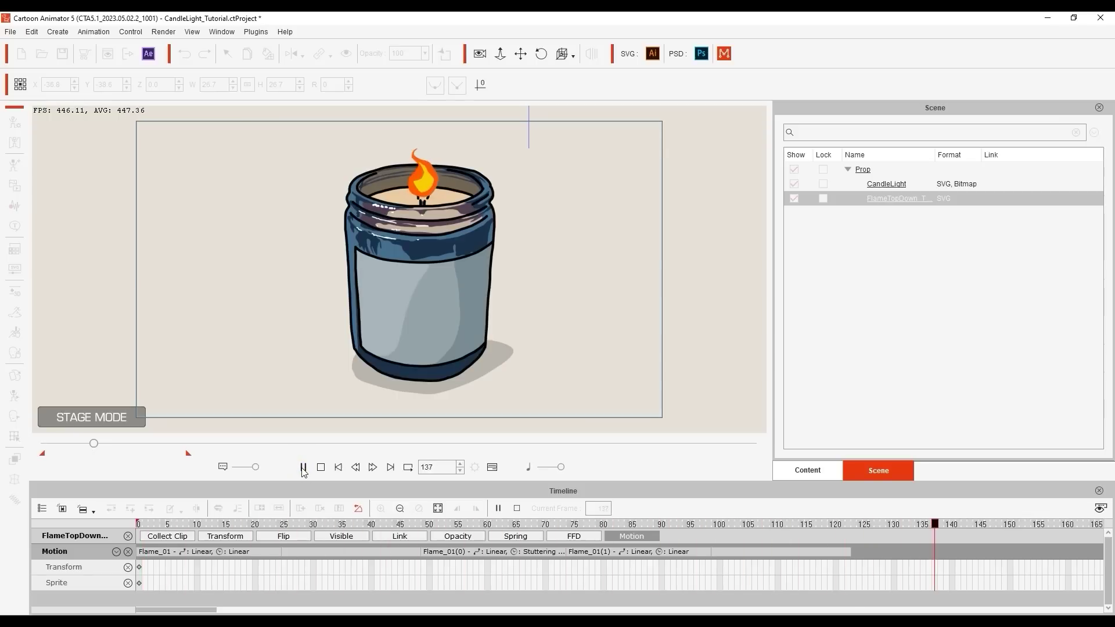
click(321, 467)
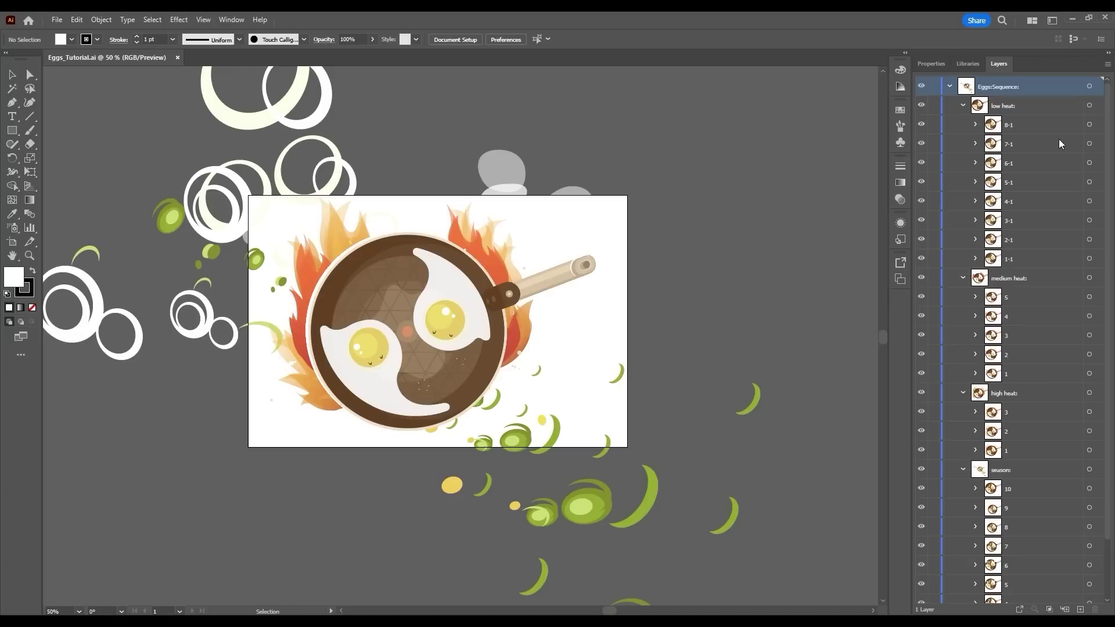
Collapse the low heat, medium heat, high heat and season groups in the Layers panel
click(962, 105)
click(963, 126)
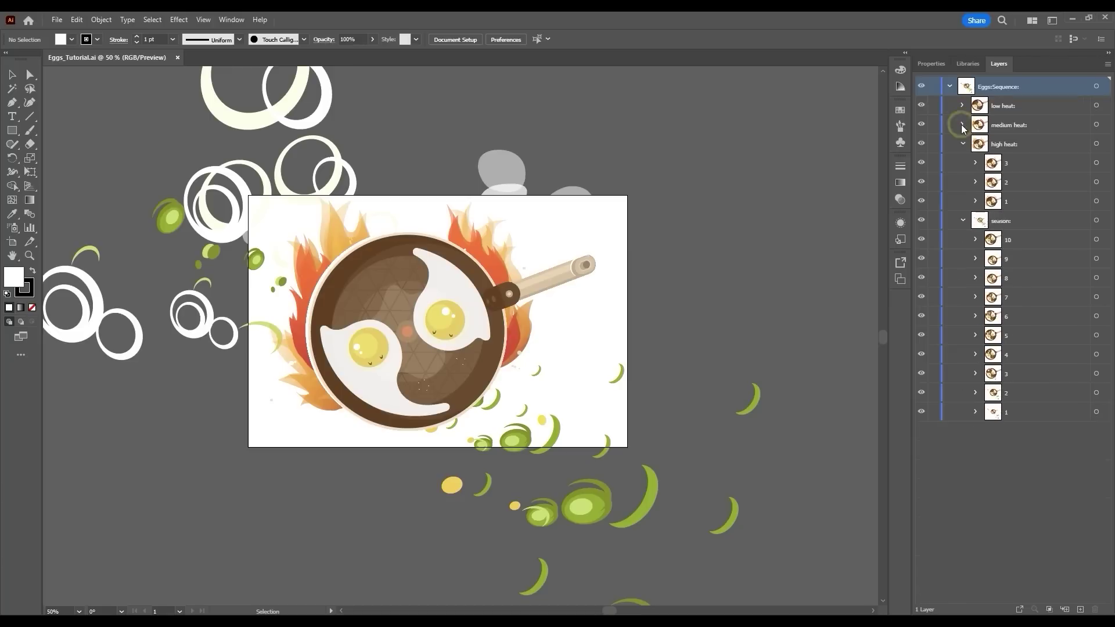
click(962, 144)
click(963, 163)
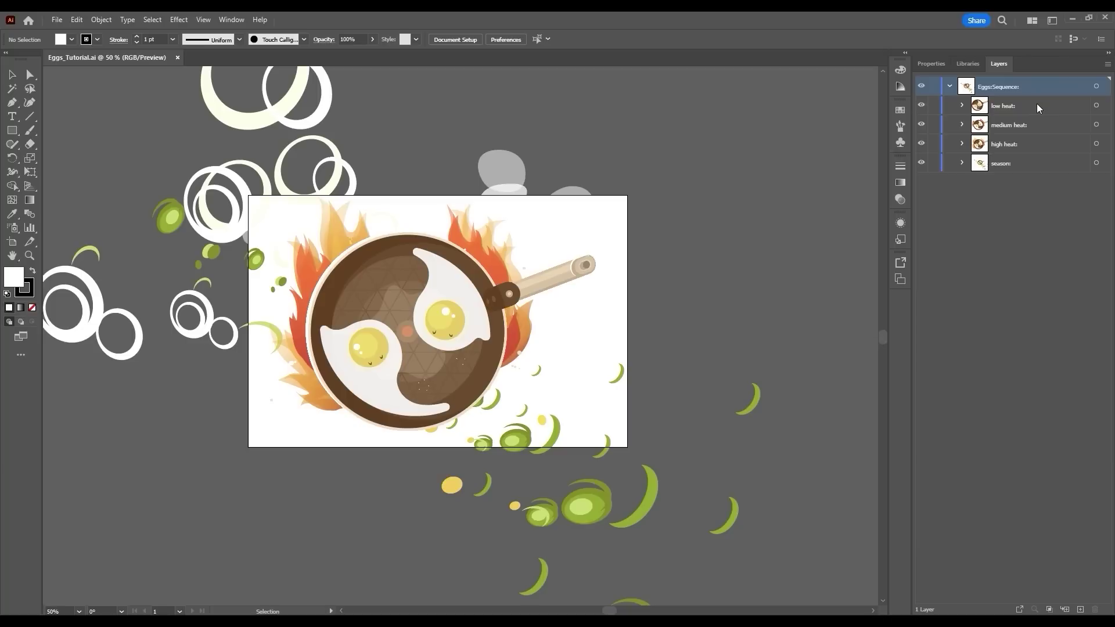
Click through each heat layer and the Eggs:Sequence layer, then clear the layer selection
click(1038, 107)
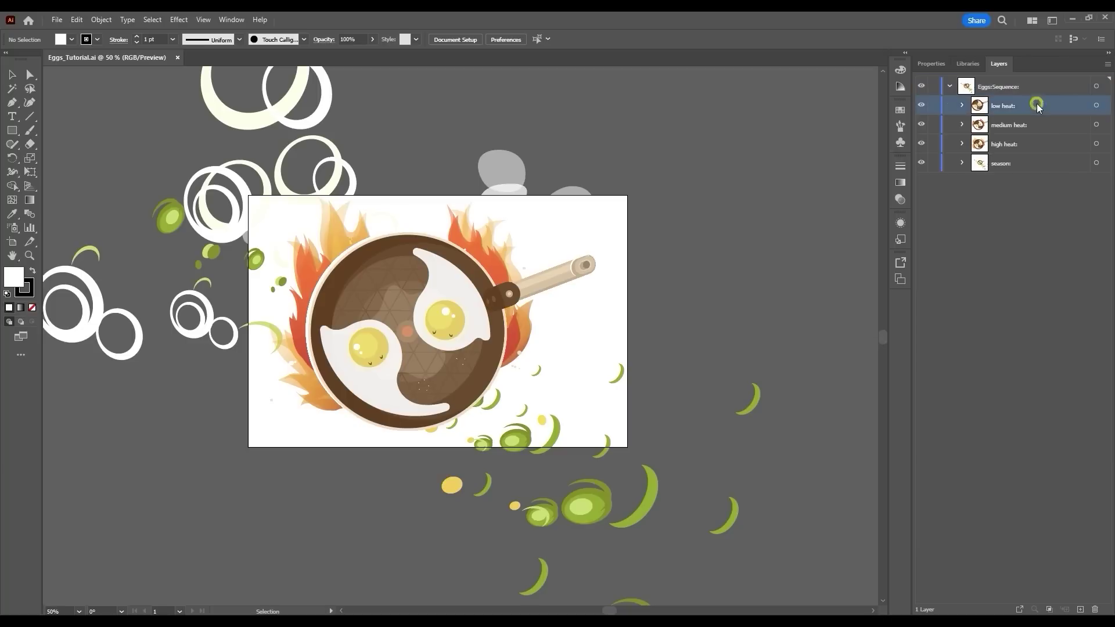
click(1034, 124)
click(1030, 144)
click(1027, 164)
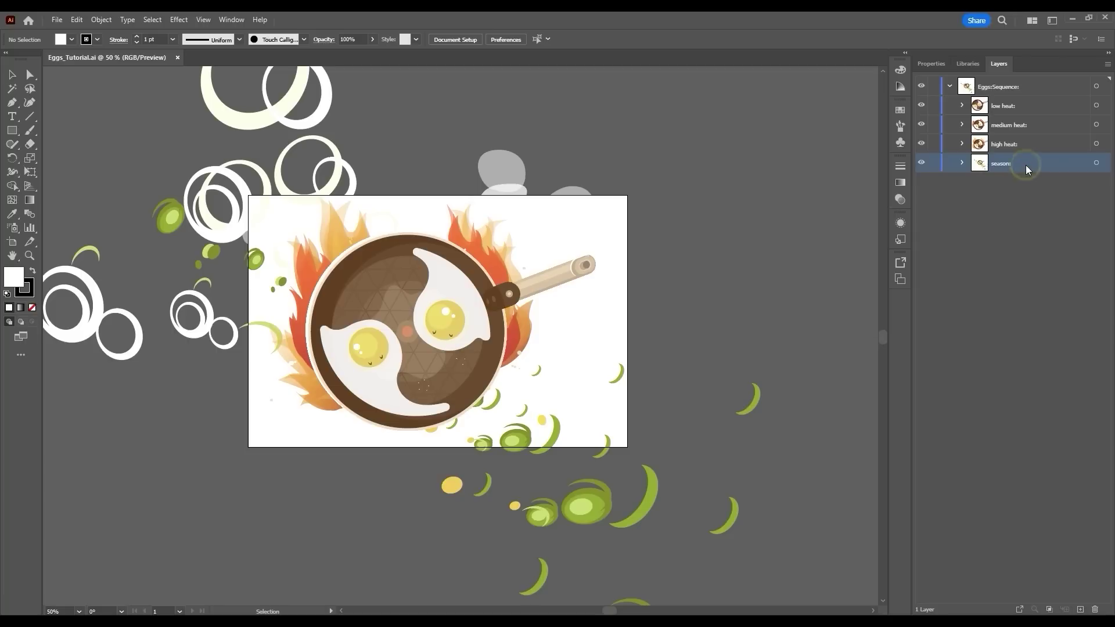
click(962, 105)
click(962, 106)
click(1003, 87)
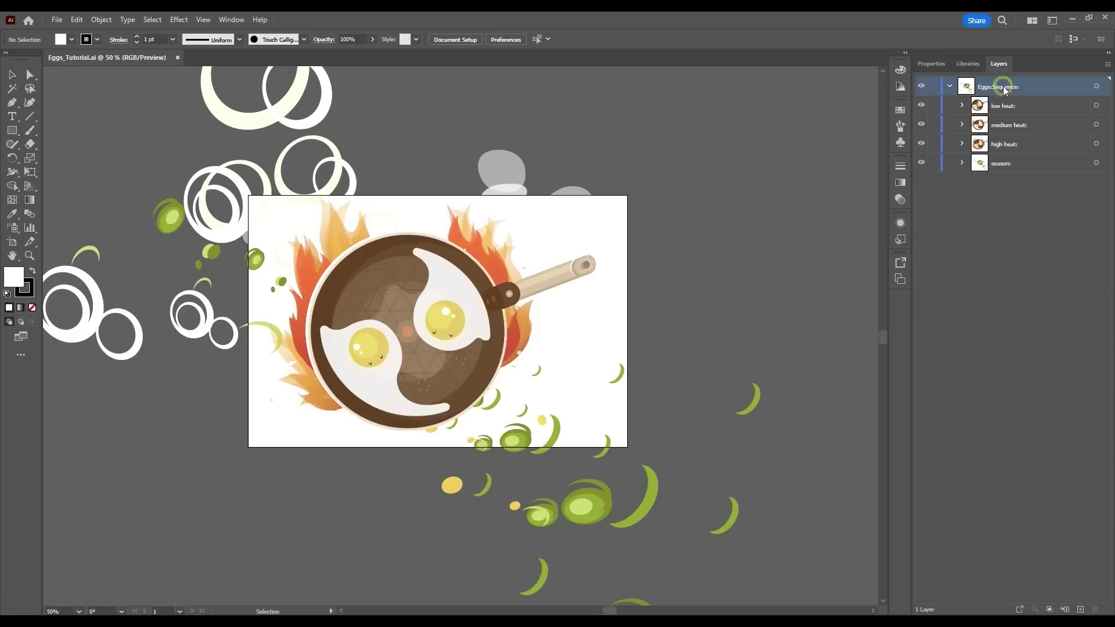
click(1007, 207)
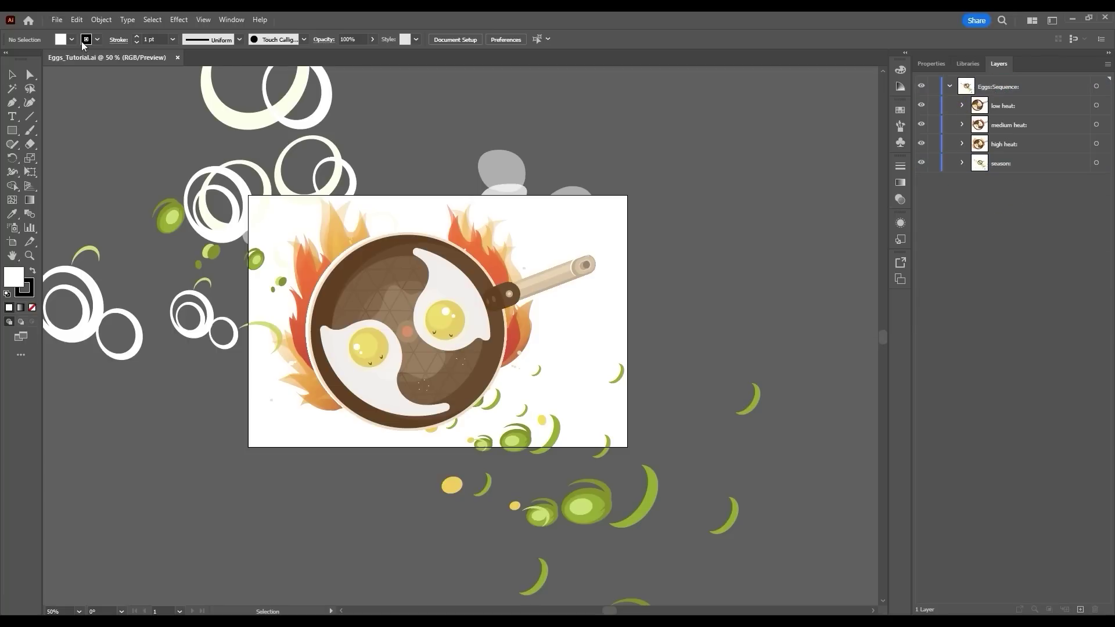
Export the frying-pan artwork as an SVG named Eggs_Tutorial
click(57, 19)
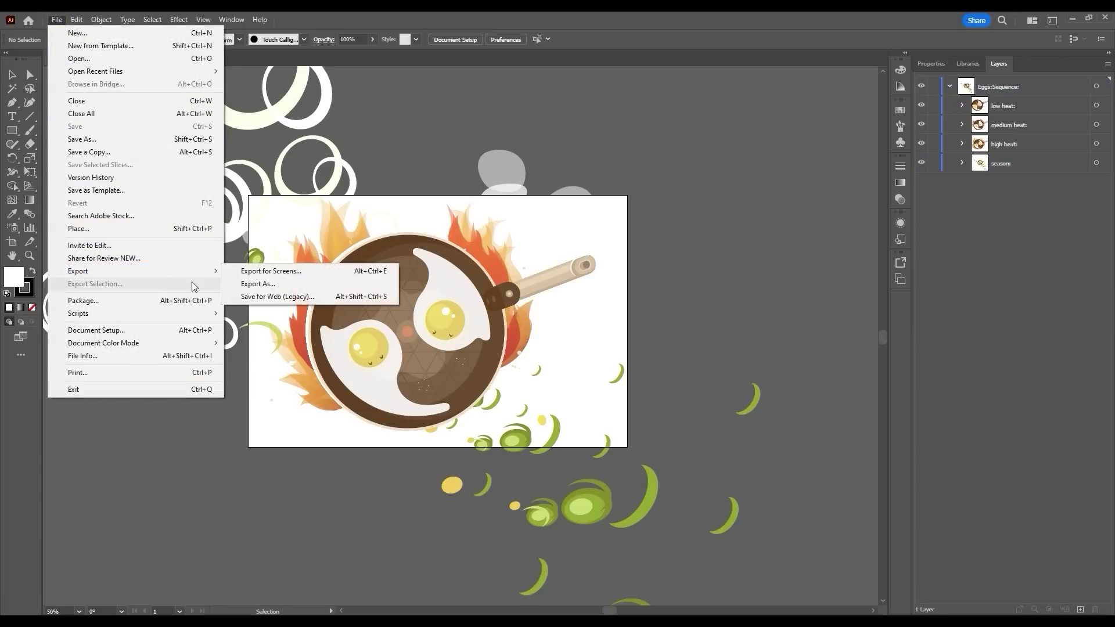
click(295, 285)
click(450, 376)
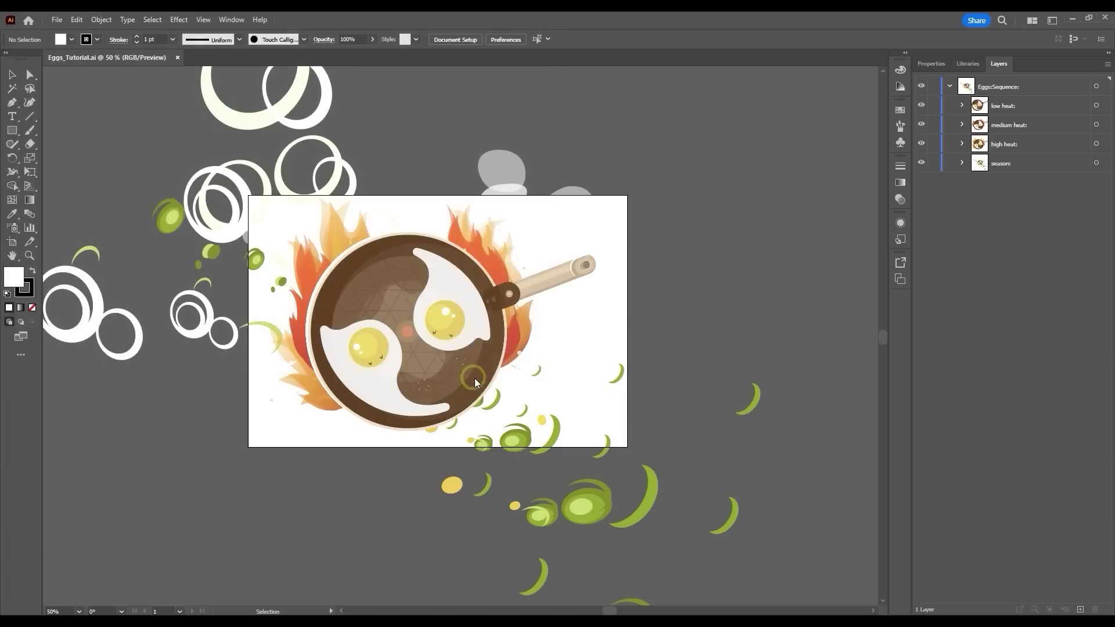
Accept the SVG options and import the frying-pan SVG onto the Cartoon Animator stage as a prop
click(584, 361)
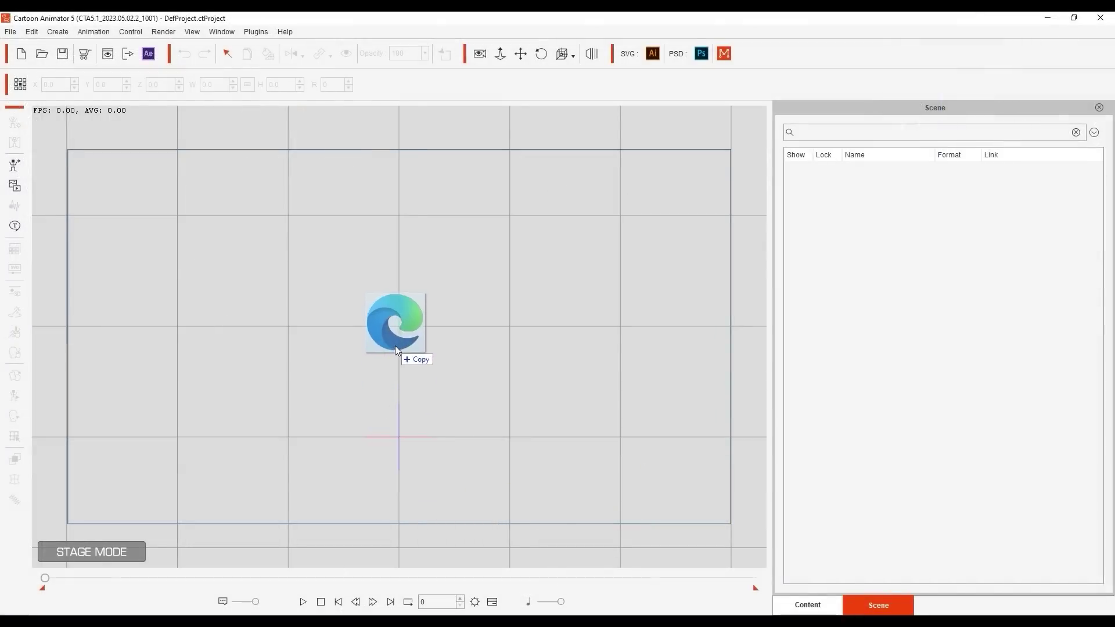
drag(395, 347, 394, 345)
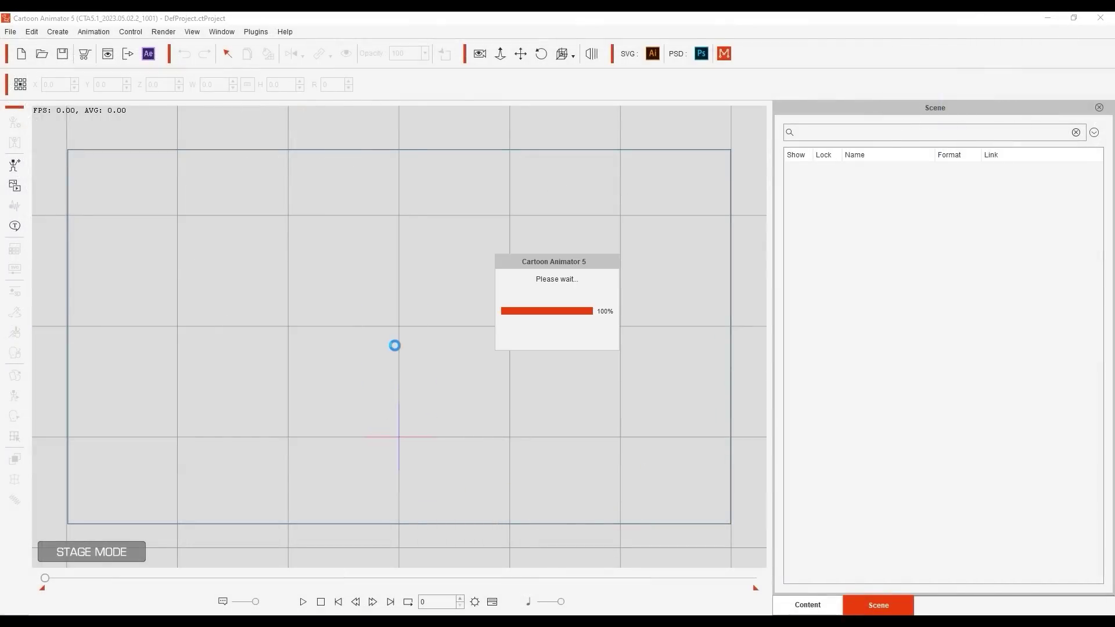
right_click(437, 303)
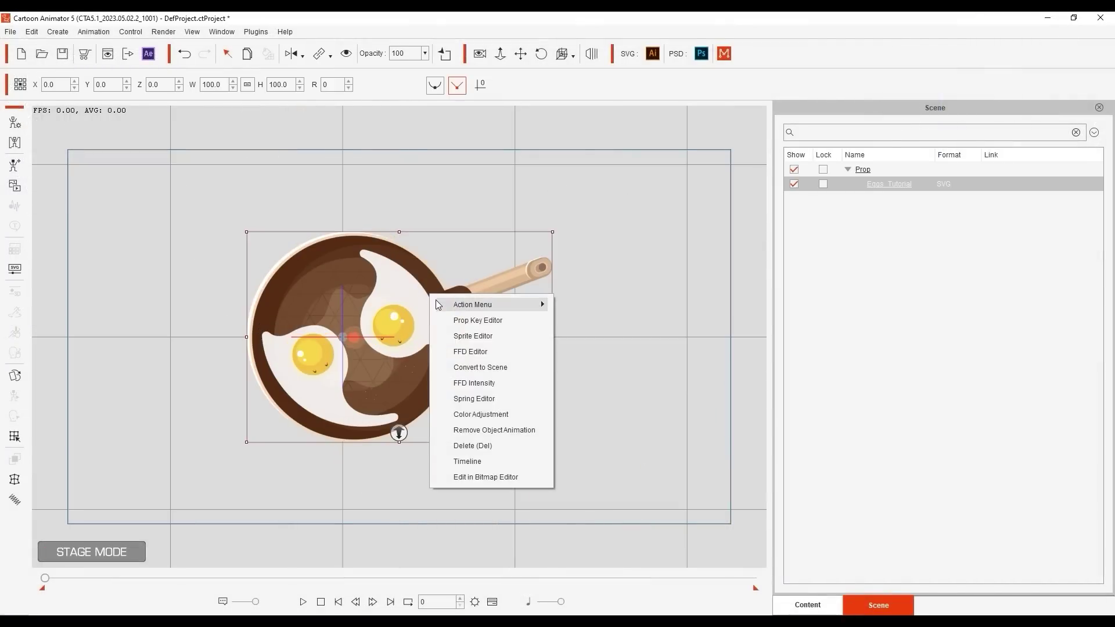
mouse_move(437, 305)
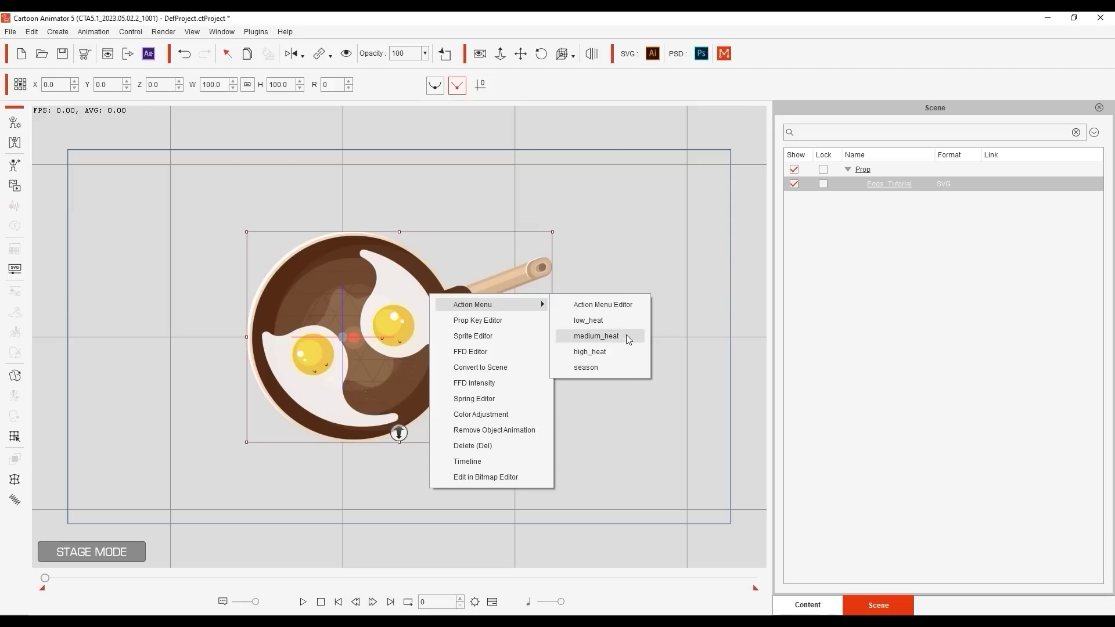
click(603, 305)
Reorder the pan's action list in the Action Menu Editor, moving season up then back to the bottom
click(478, 206)
click(478, 235)
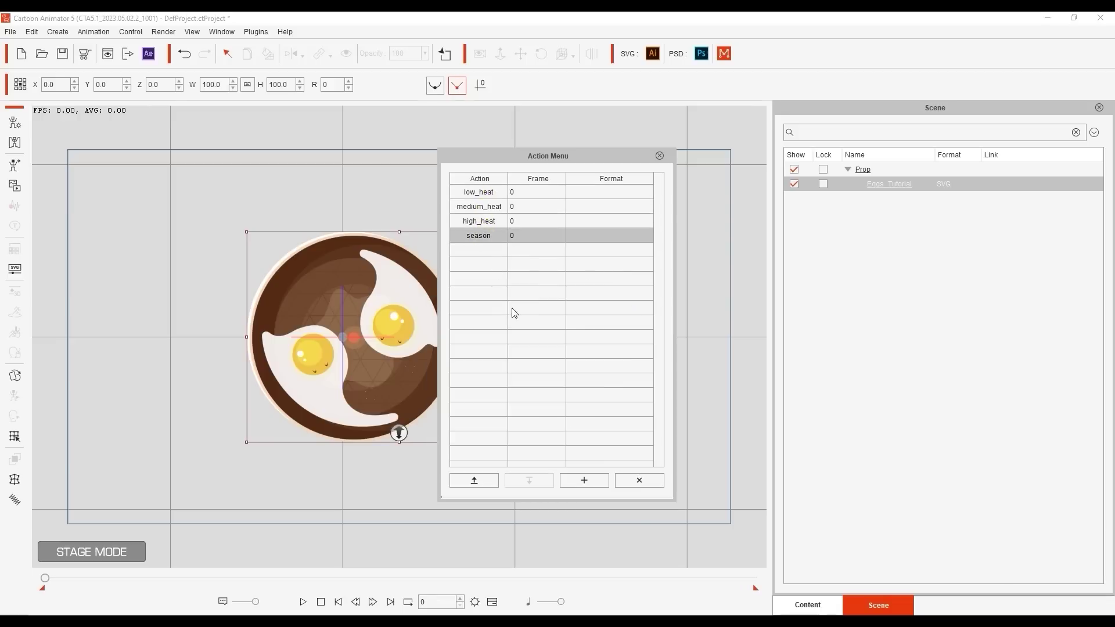
click(474, 480)
click(474, 480)
click(474, 480)
click(530, 480)
click(530, 481)
click(529, 480)
click(661, 156)
Show the timeline and apply the low_heat action to the pan at frame 0
click(492, 601)
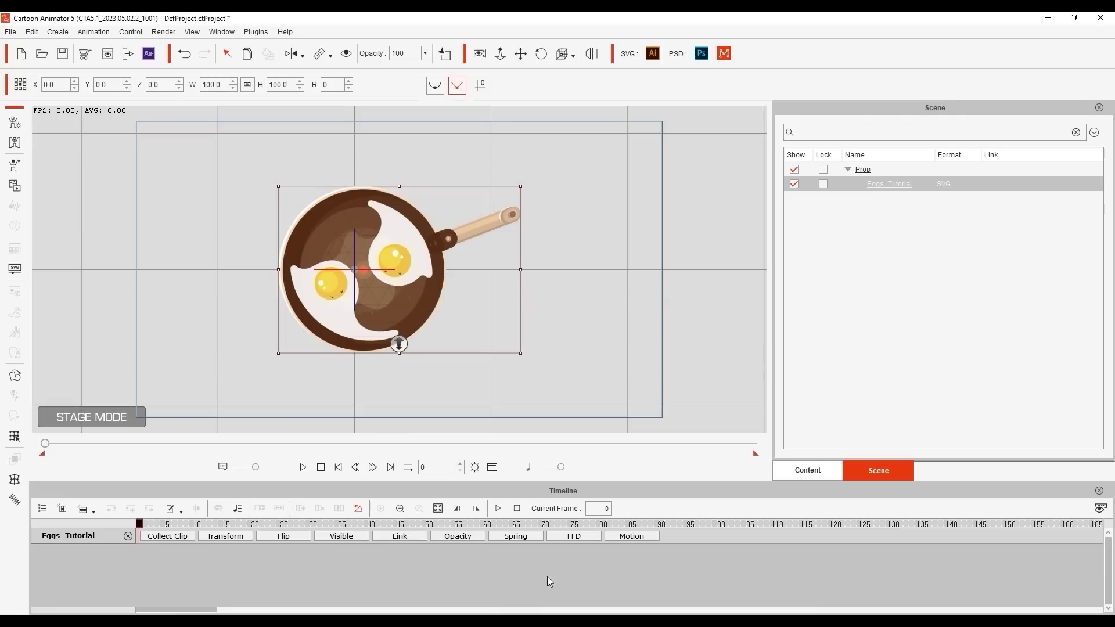
click(639, 535)
right_click(419, 236)
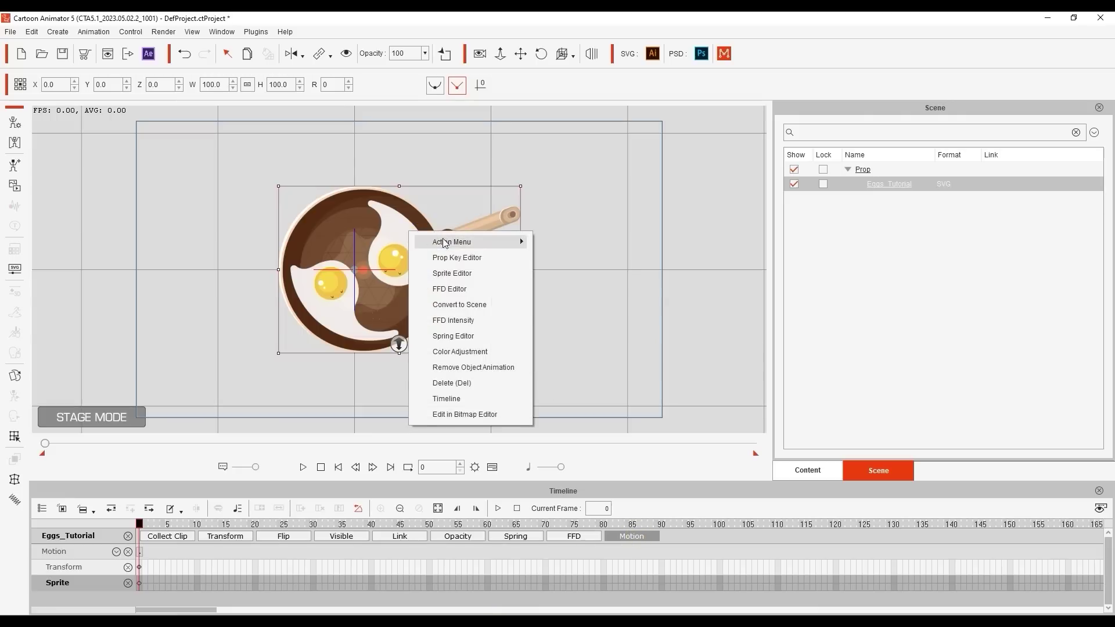
click(427, 239)
click(182, 552)
Apply medium_heat at frame 20 and high_heat around frame 37, then play the pan animation
click(255, 524)
right_click(423, 241)
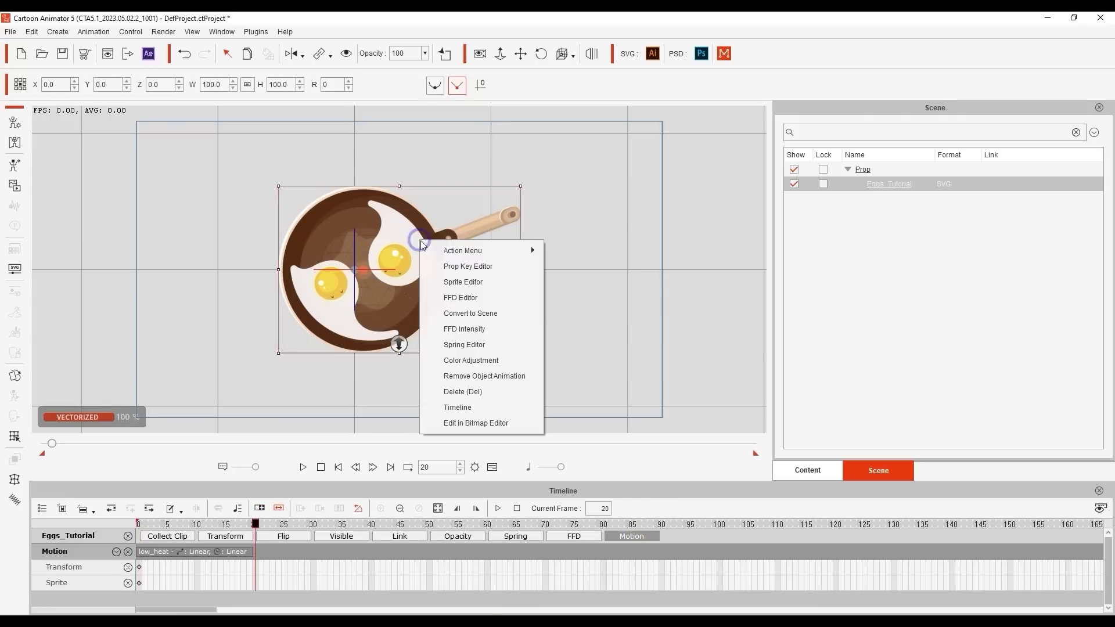
click(558, 255)
click(354, 524)
right_click(405, 246)
click(558, 273)
click(406, 524)
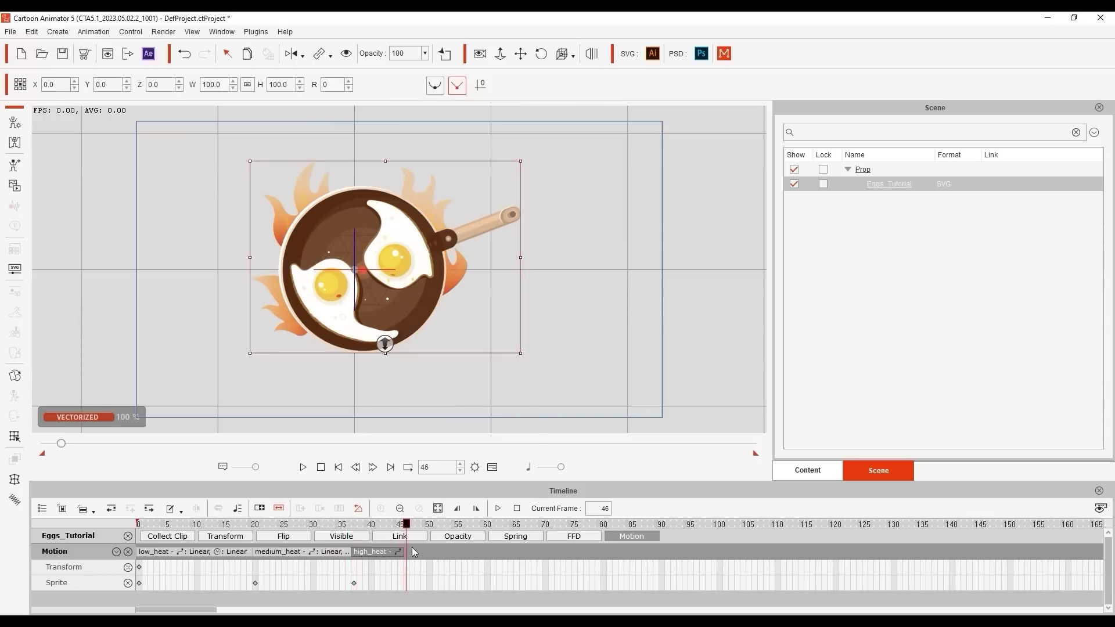
right_click(403, 231)
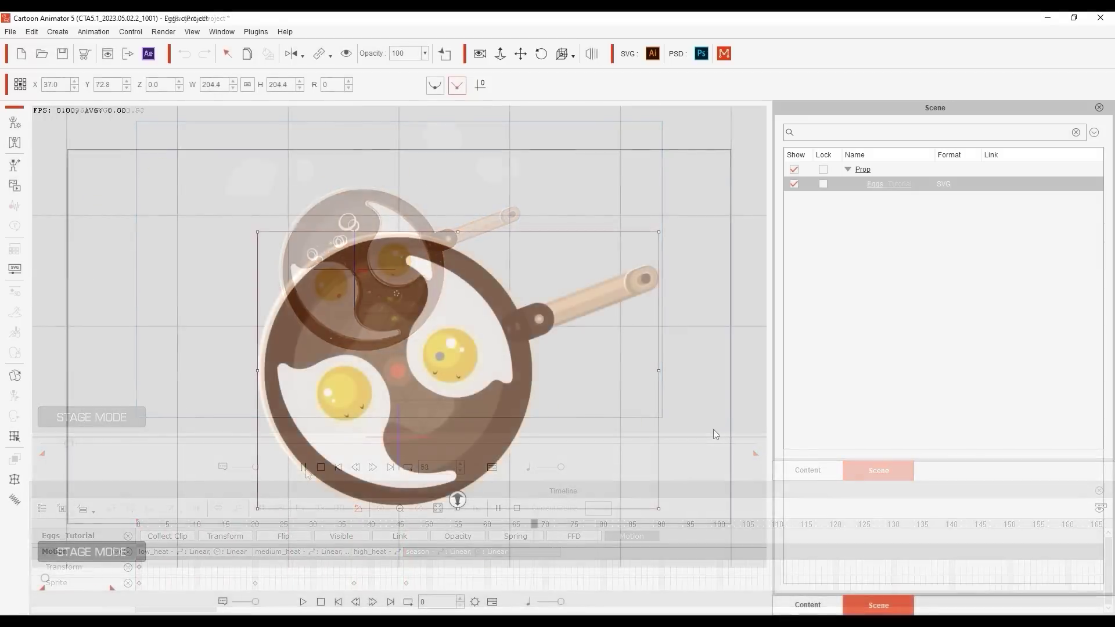
key(space)
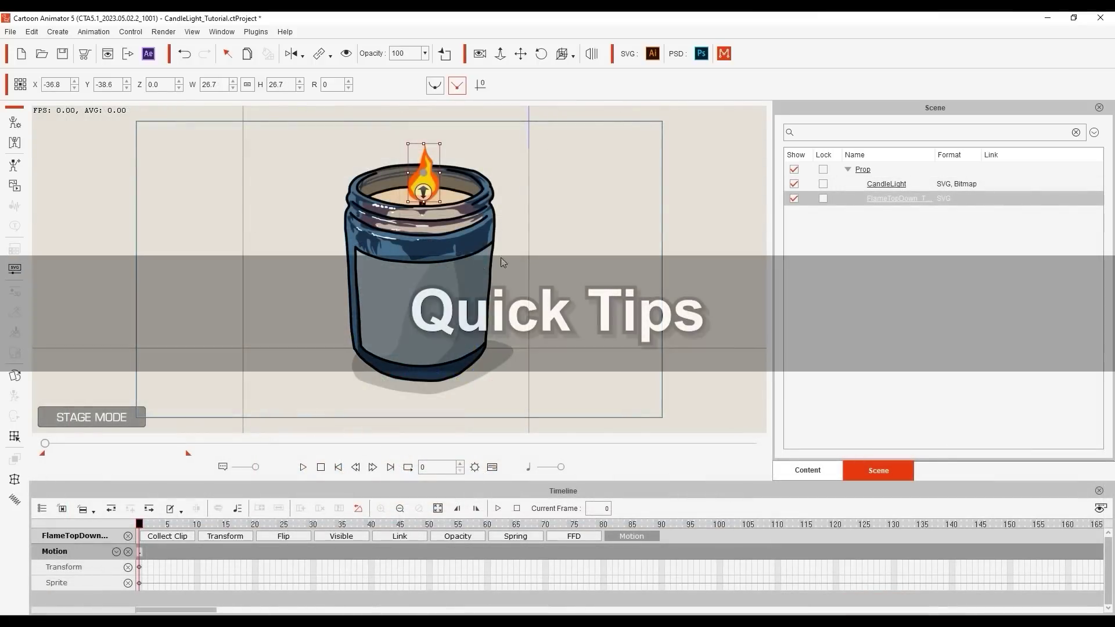
Key flame sprites _02, _03 and _04 at frames 4, 7 and 9 in the sprite editor
click(16, 376)
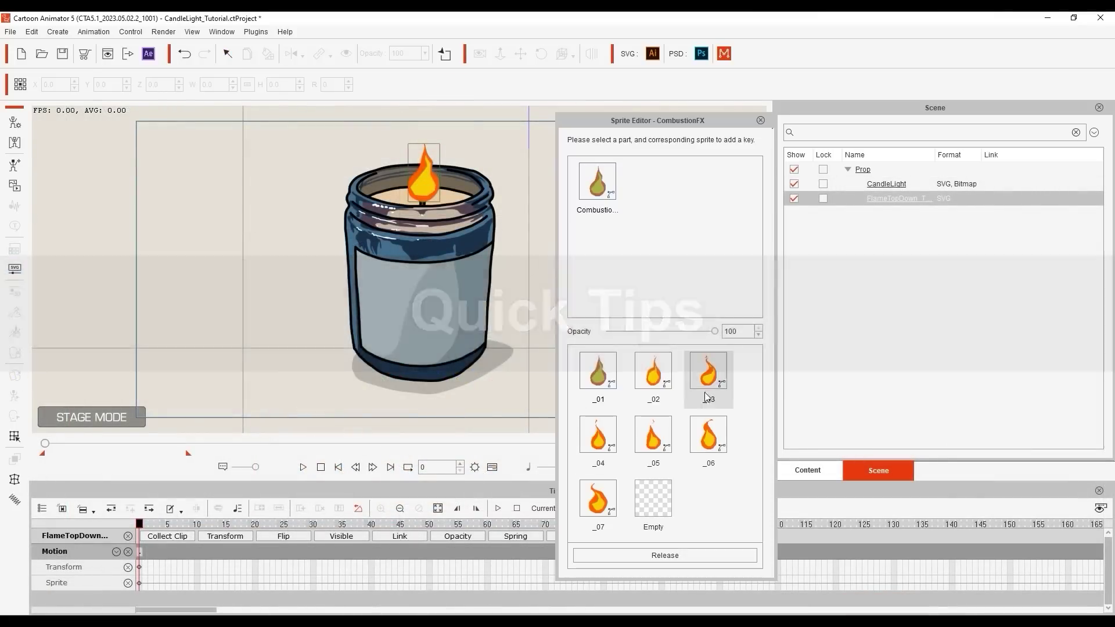
click(145, 526)
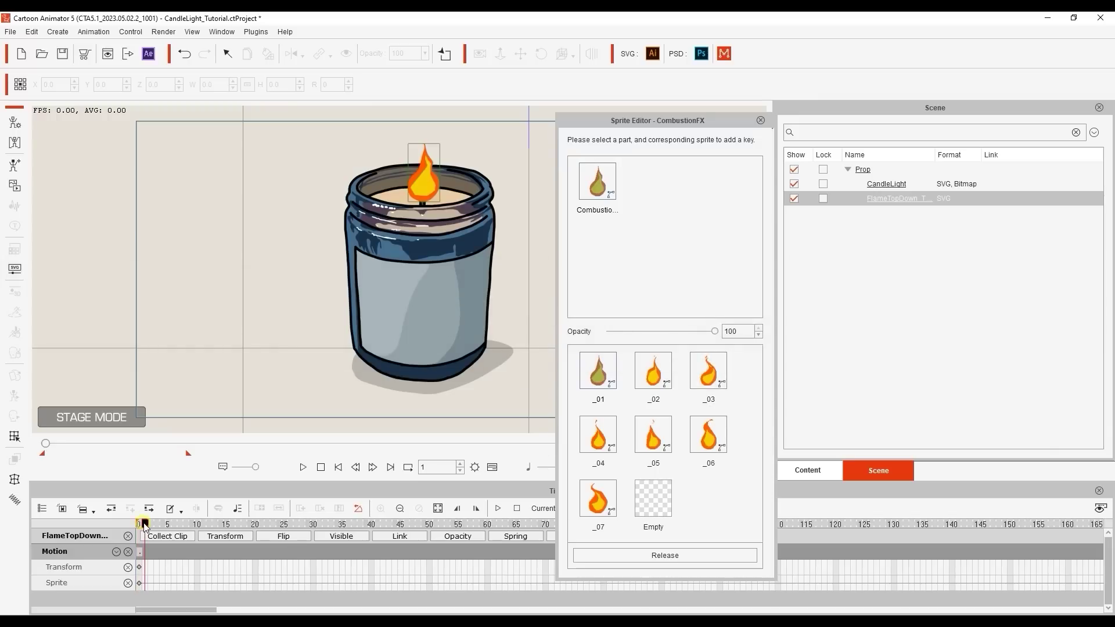
click(163, 526)
click(654, 372)
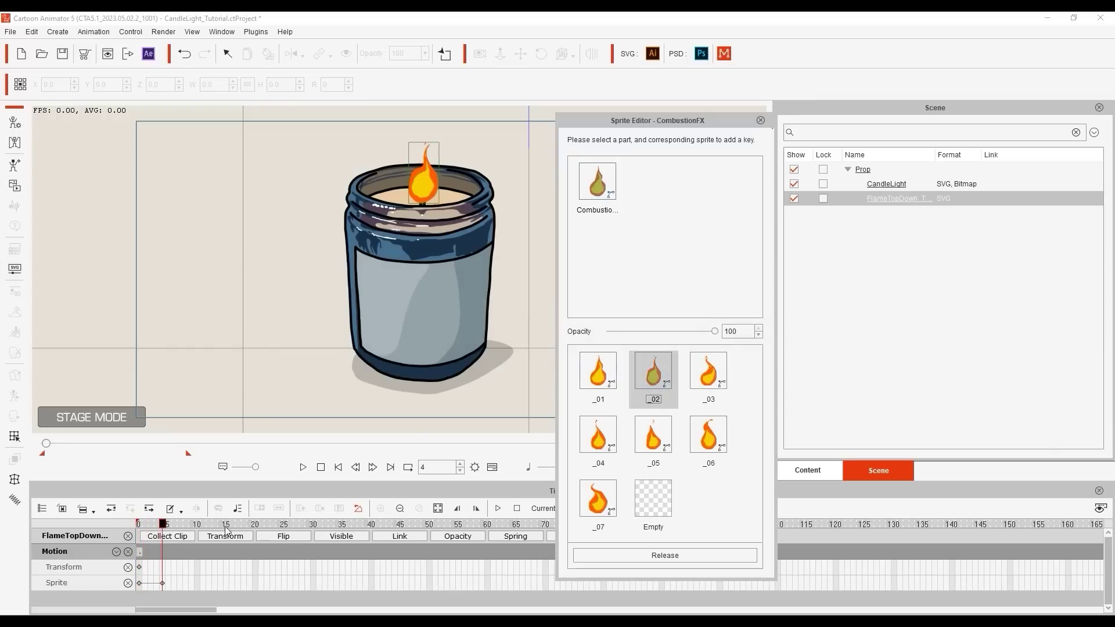
click(179, 526)
click(709, 372)
click(191, 526)
click(598, 436)
Key flame sprites _05, _06 and _07 at frames 12, 19 and 23
click(208, 526)
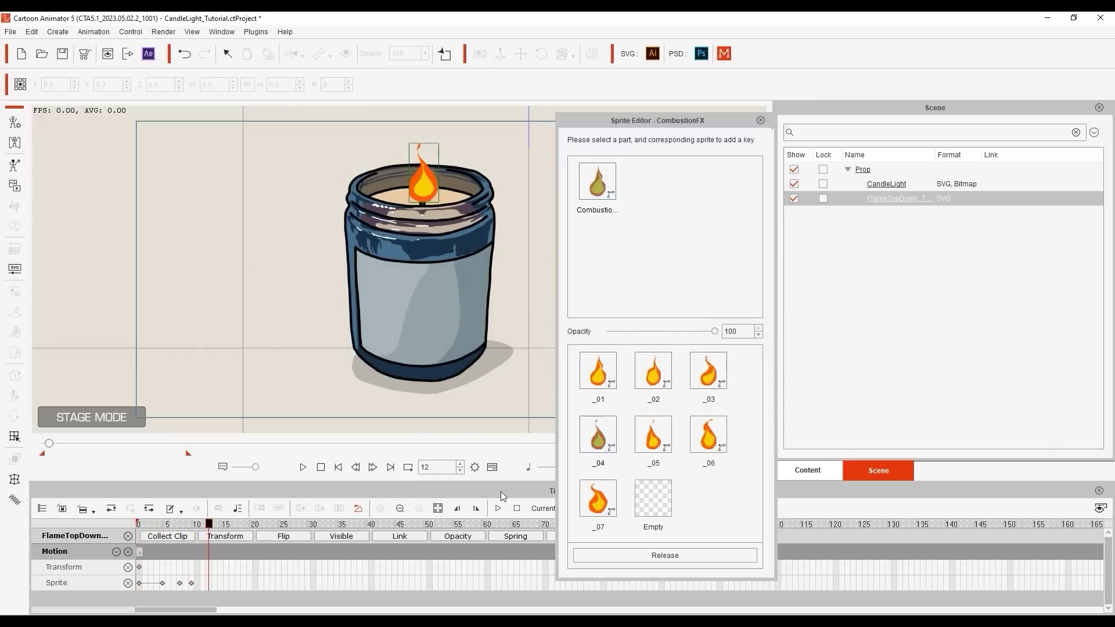
click(654, 435)
click(250, 526)
click(709, 435)
click(273, 526)
click(598, 500)
Play back the flickering flame, then close the Sprite Editor panel
click(192, 526)
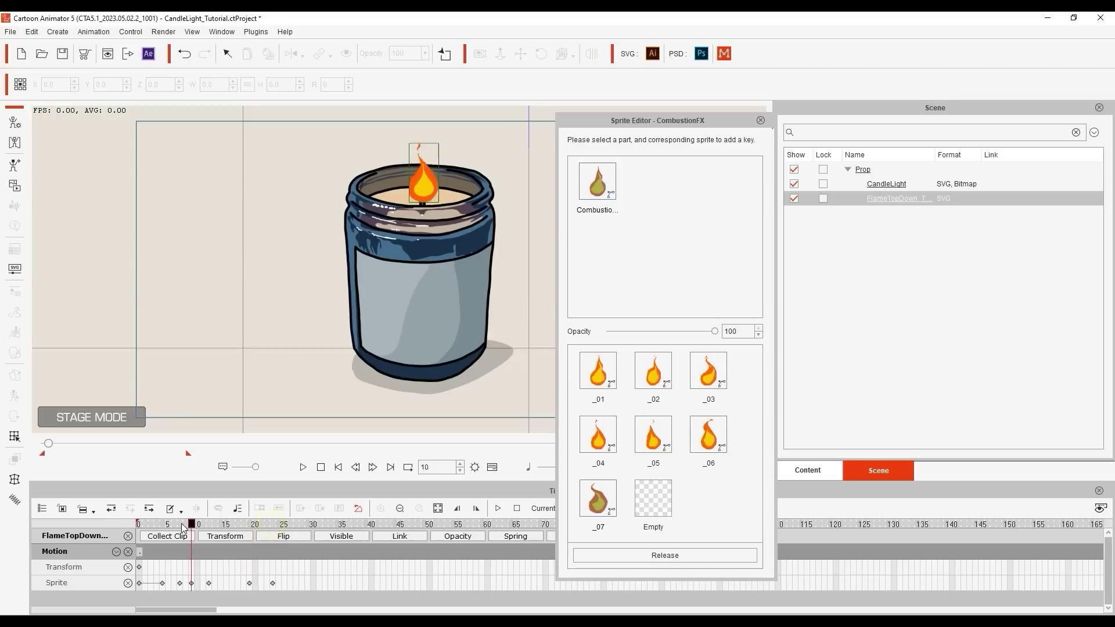
click(303, 467)
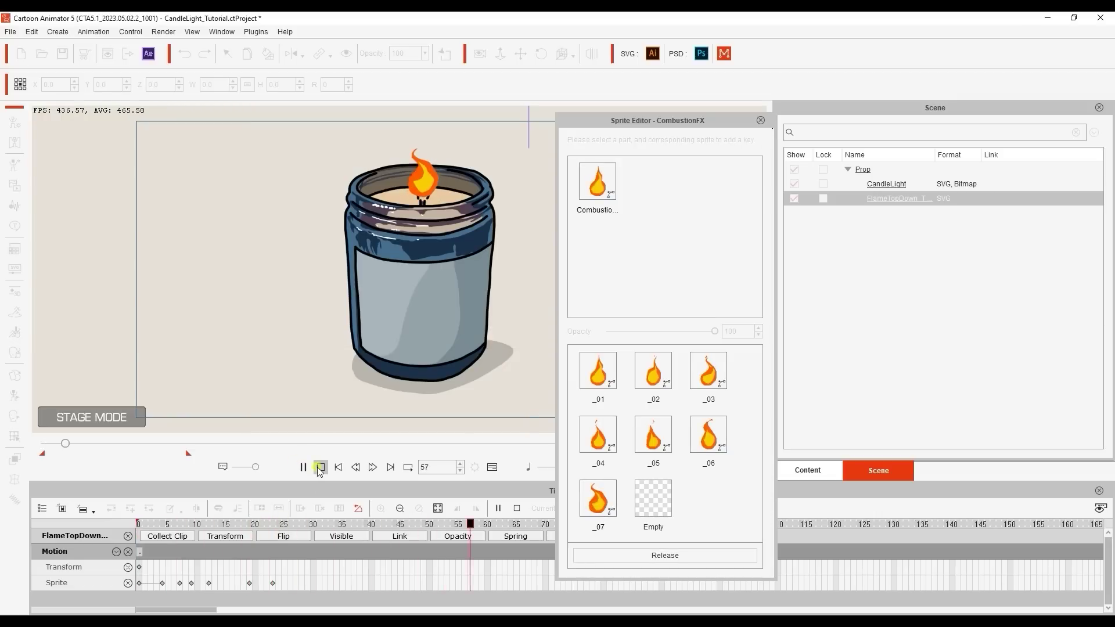
click(320, 467)
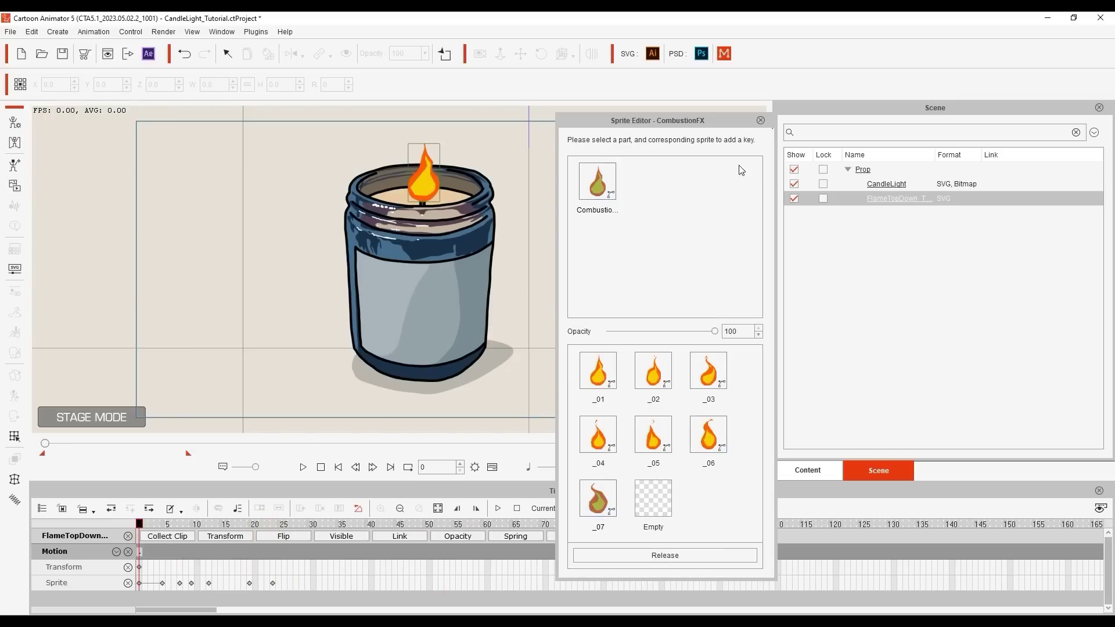
click(761, 121)
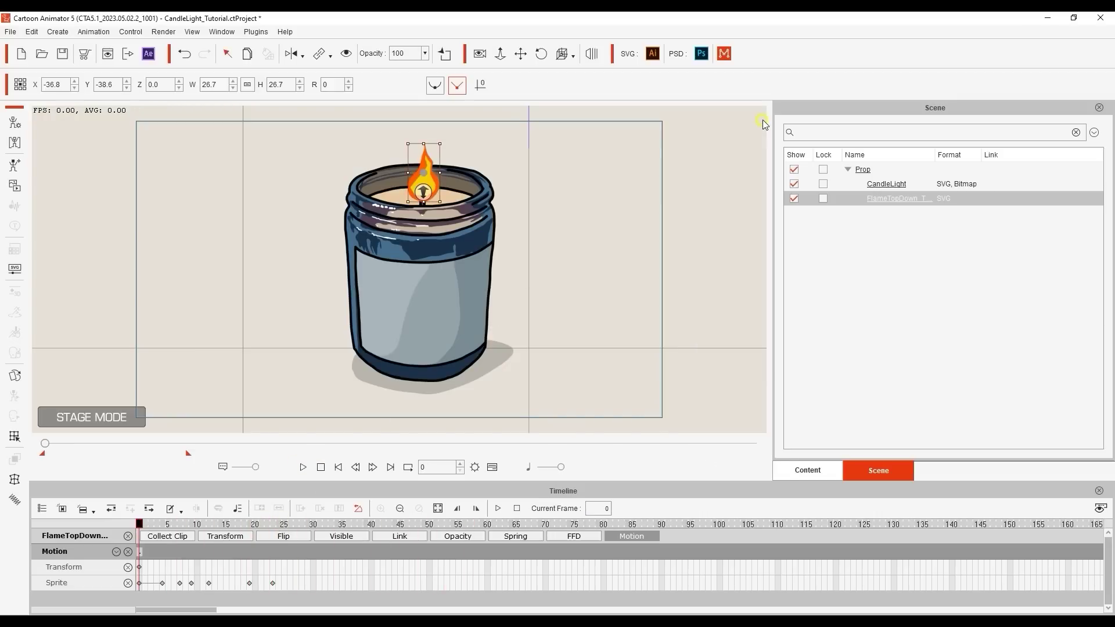
Collect frames 0–24 as a clip and save it to the action menu as Flame 02
click(190, 538)
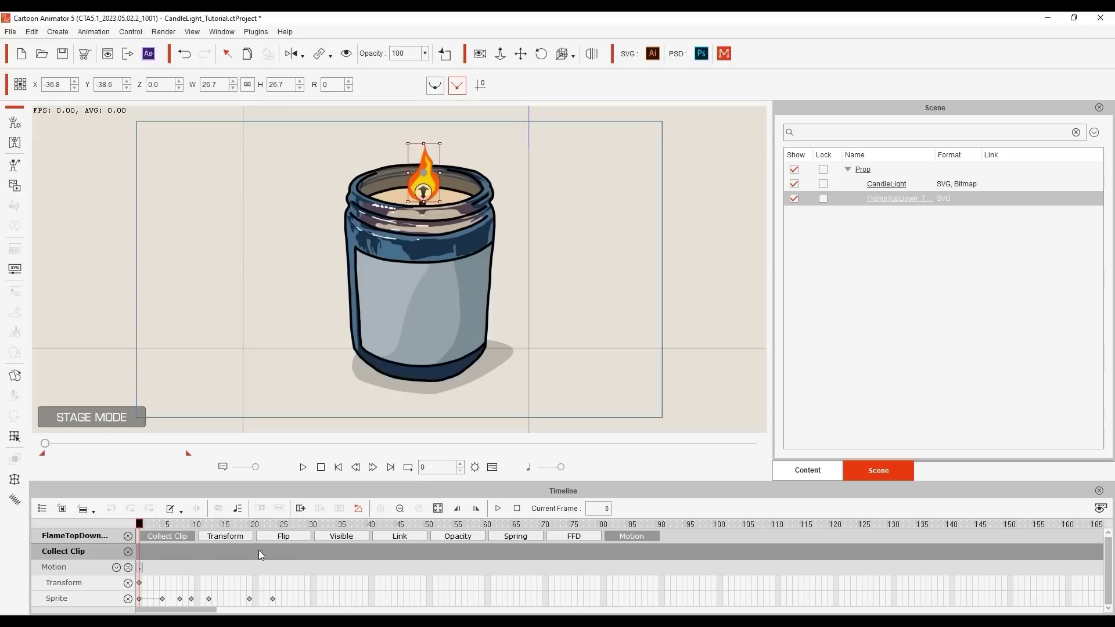
drag(273, 552, 138, 564)
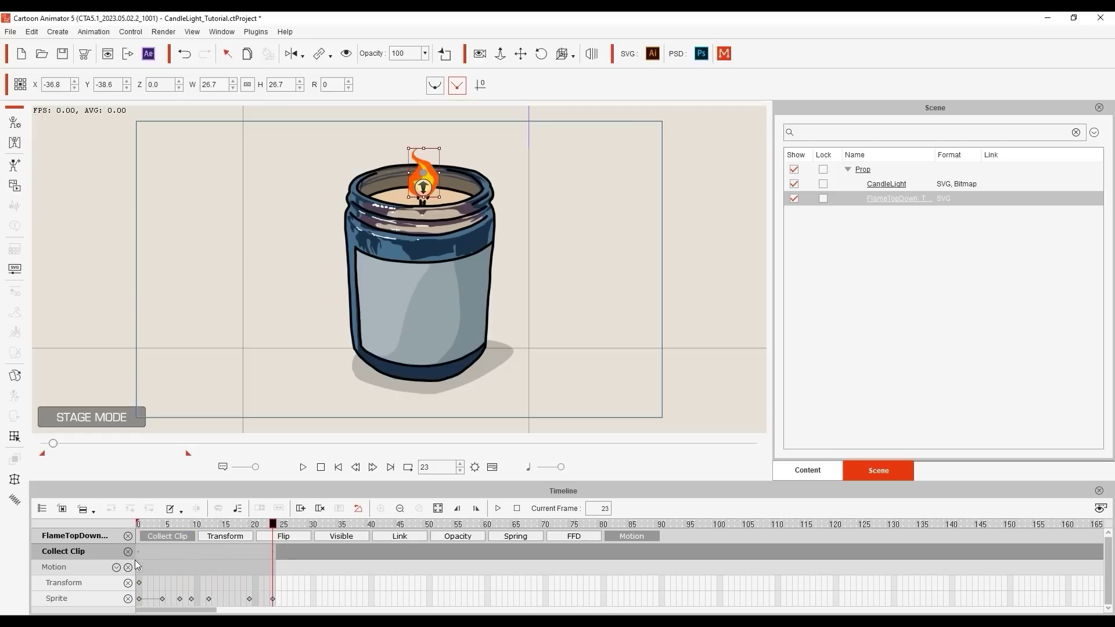
right_click(265, 552)
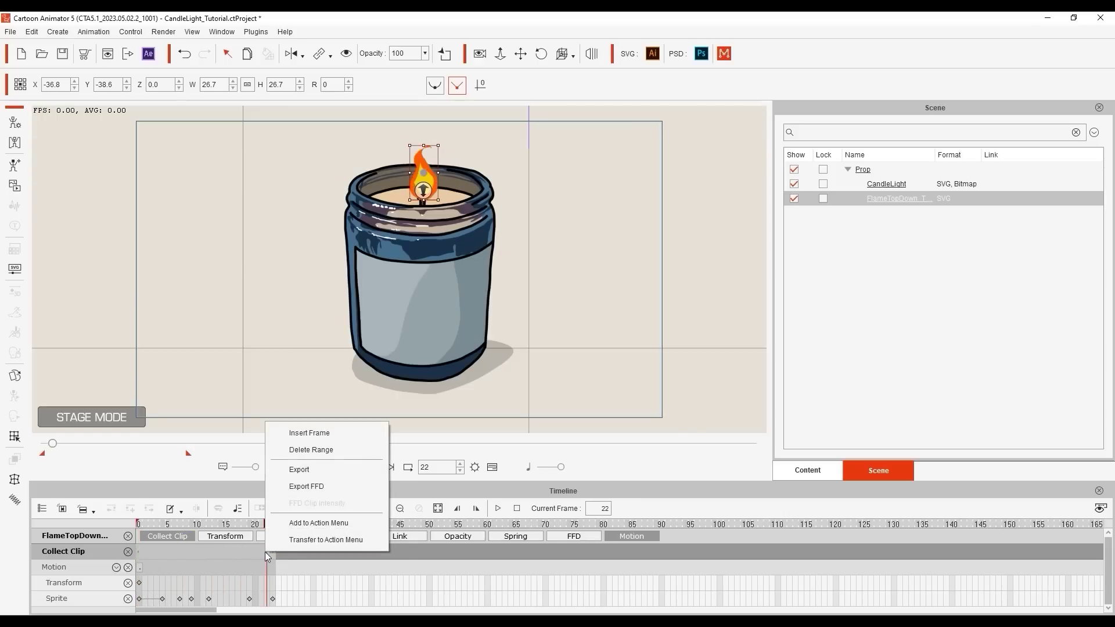
click(368, 542)
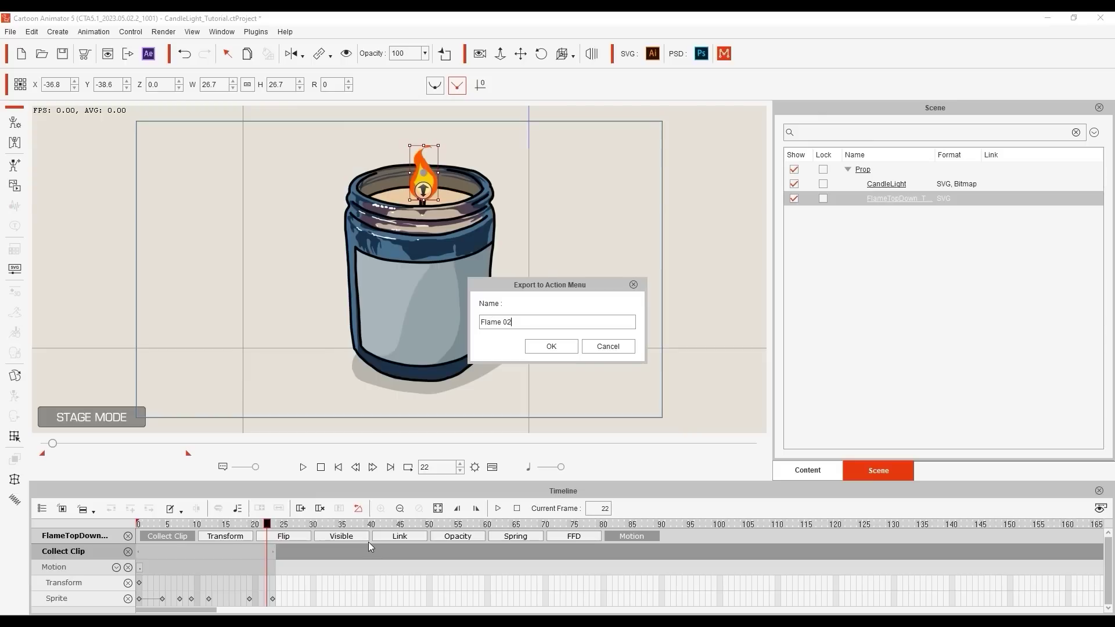
click(574, 351)
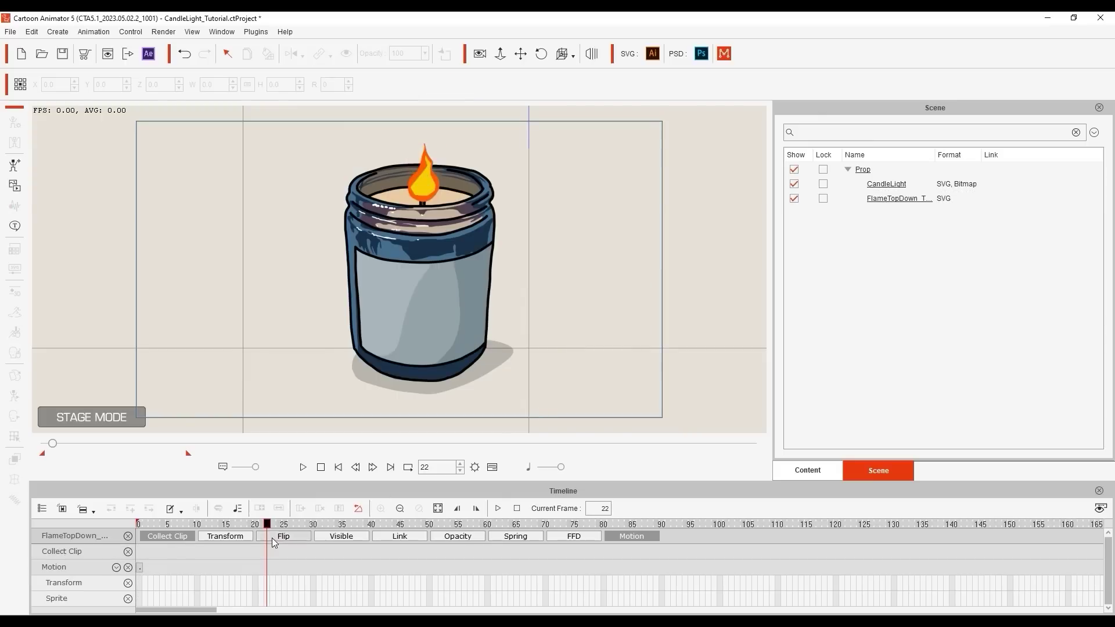
Apply the Flame 02 action to the flame as a Motion clip
click(157, 525)
right_click(431, 187)
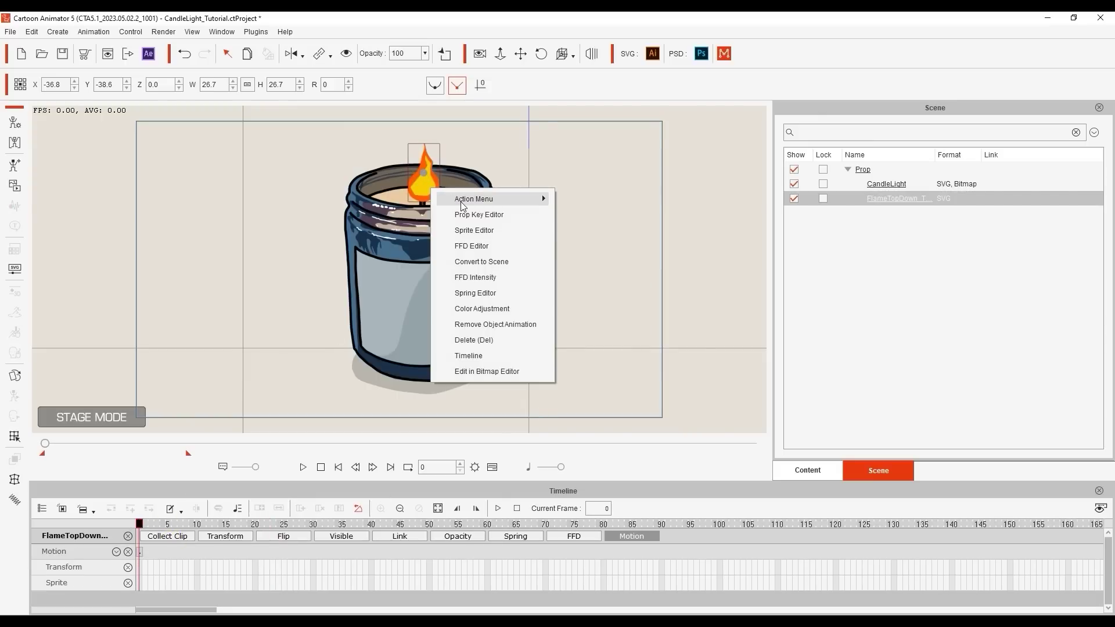
mouse_move(542, 199)
click(621, 234)
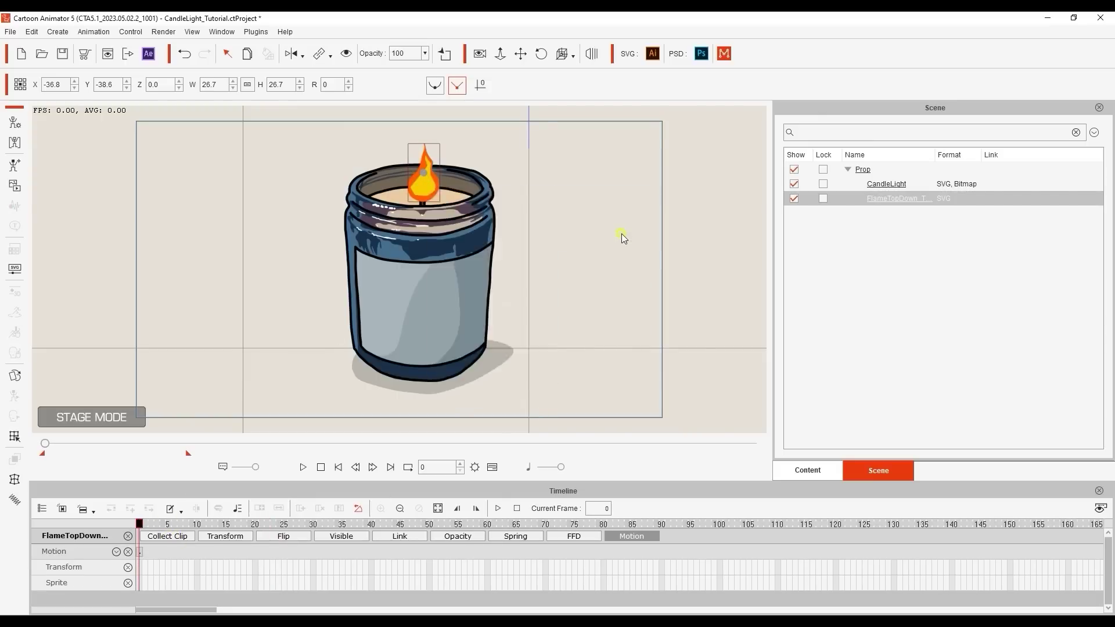
click(320, 468)
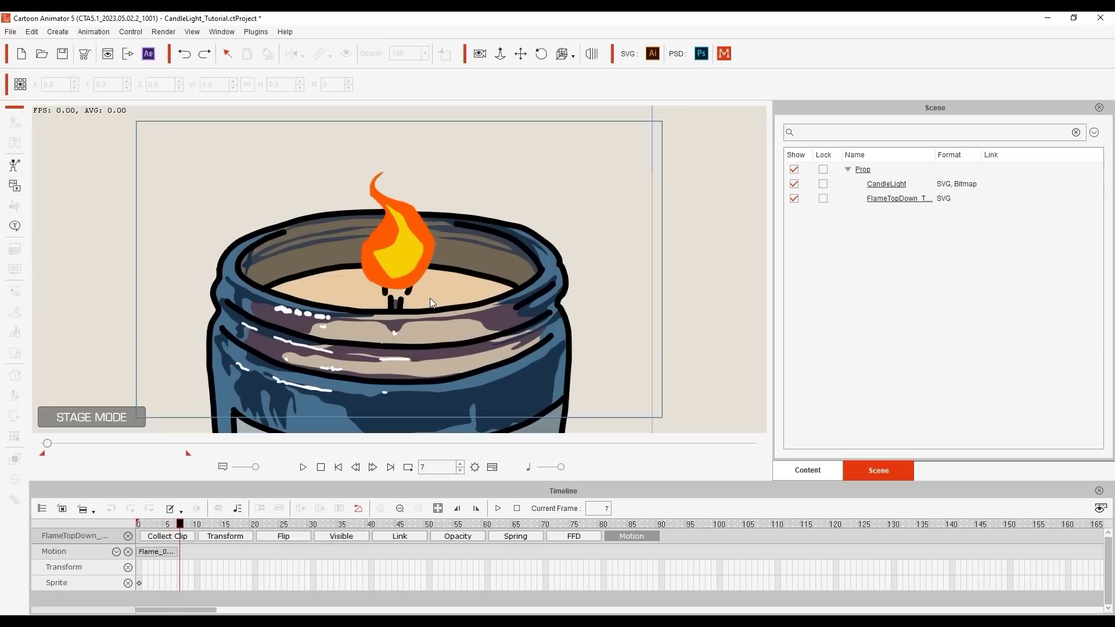
key(space)
click(412, 276)
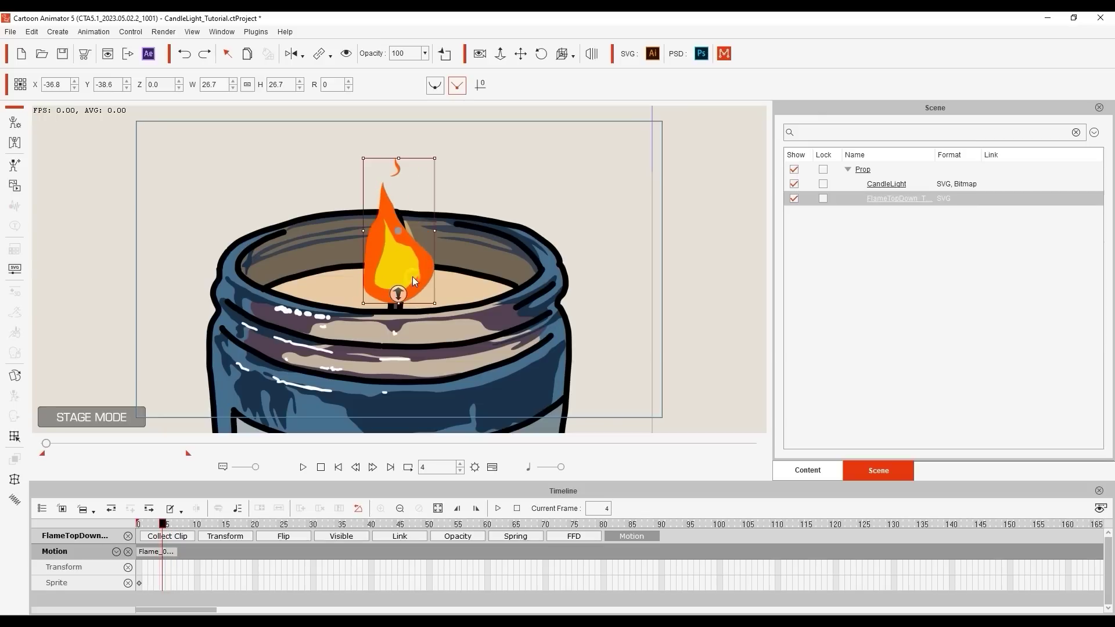
In Composer, move the flame sprite's pivot to its bottom centre
click(18, 129)
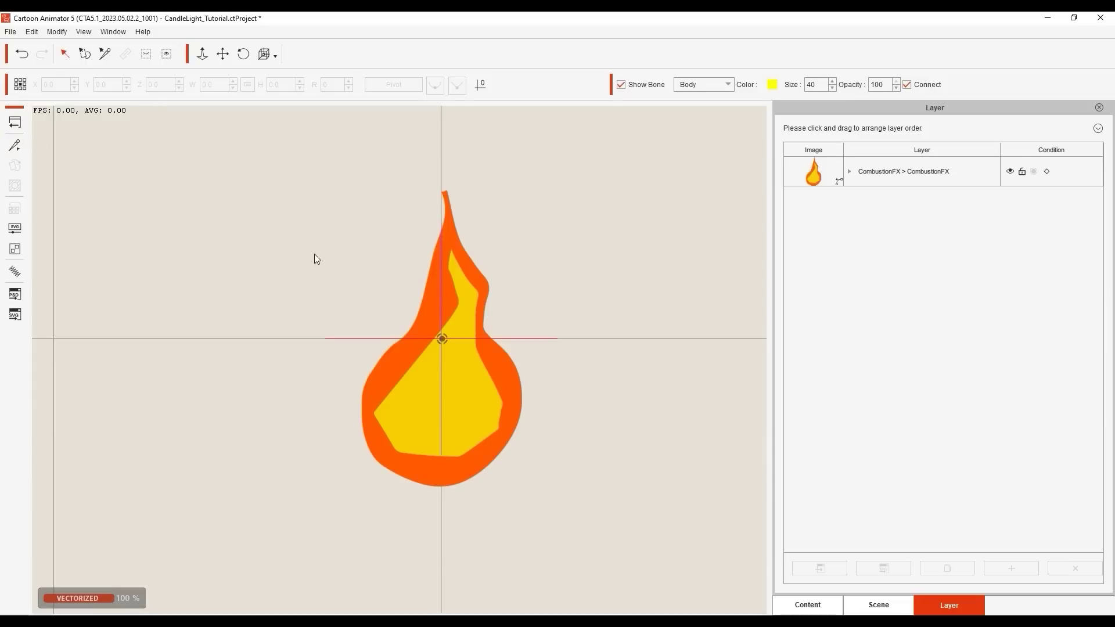
click(496, 384)
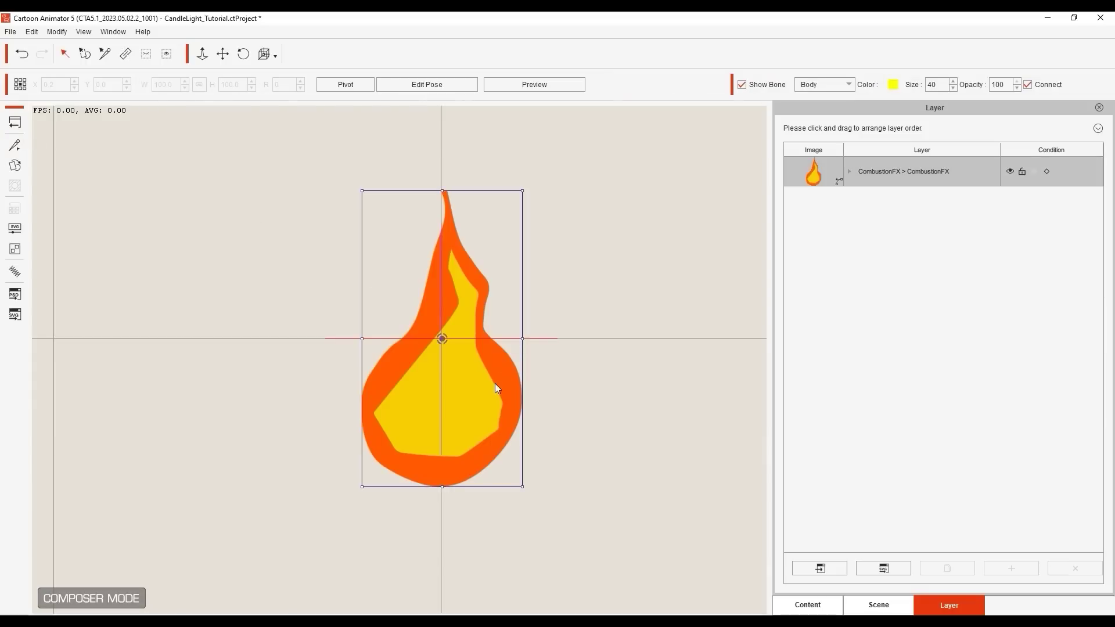
click(354, 86)
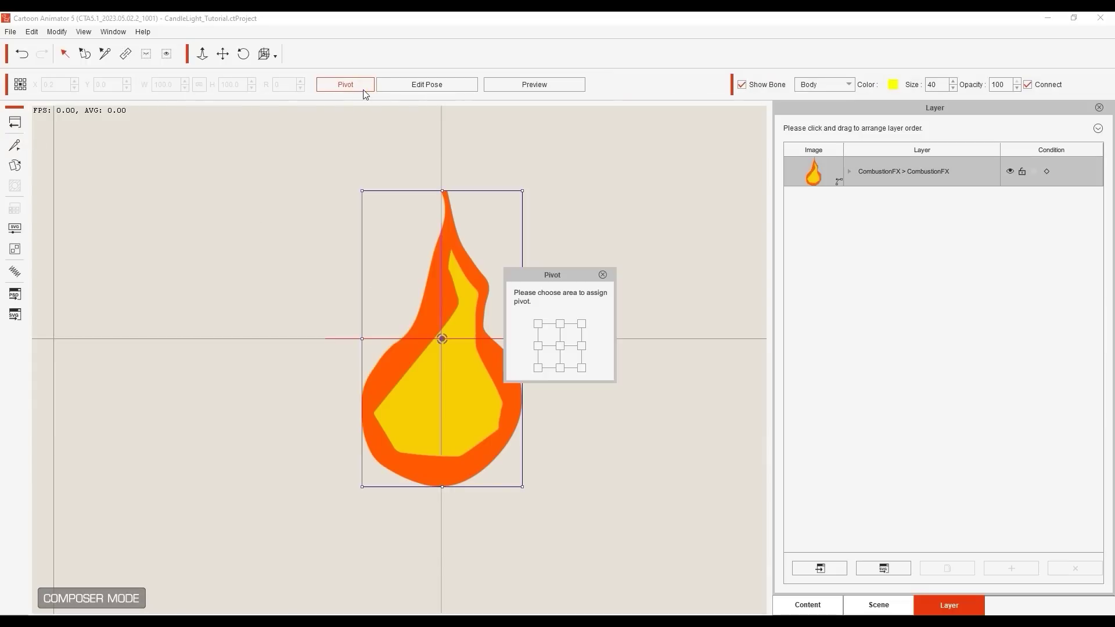
click(561, 367)
click(602, 276)
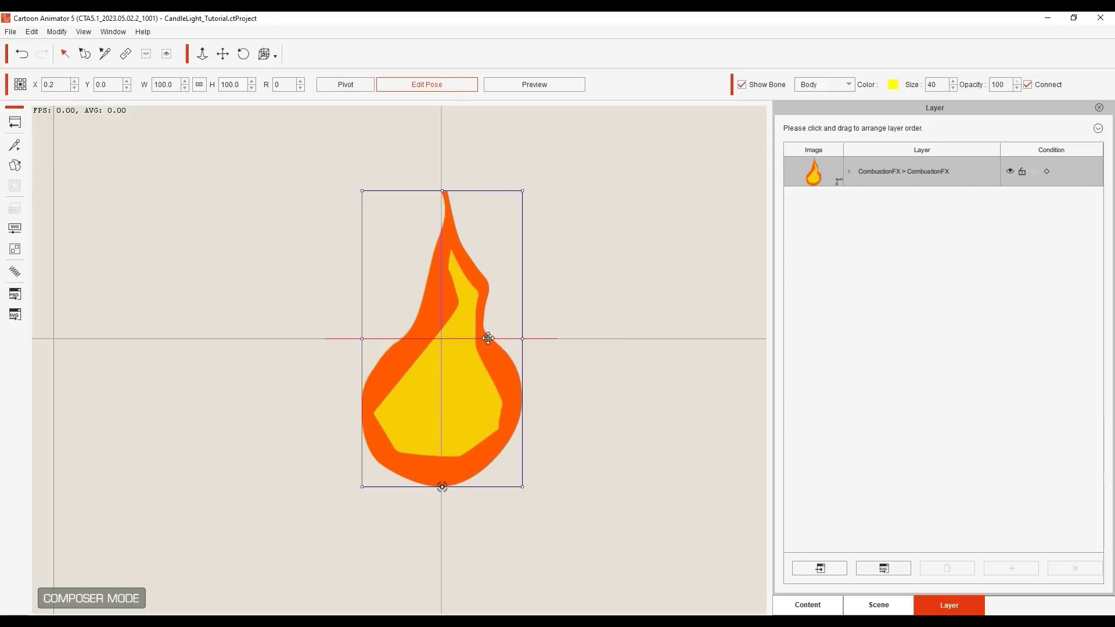
Raise the flame so its base sits on the origin, then leave Edit Pose
drag(486, 411, 487, 262)
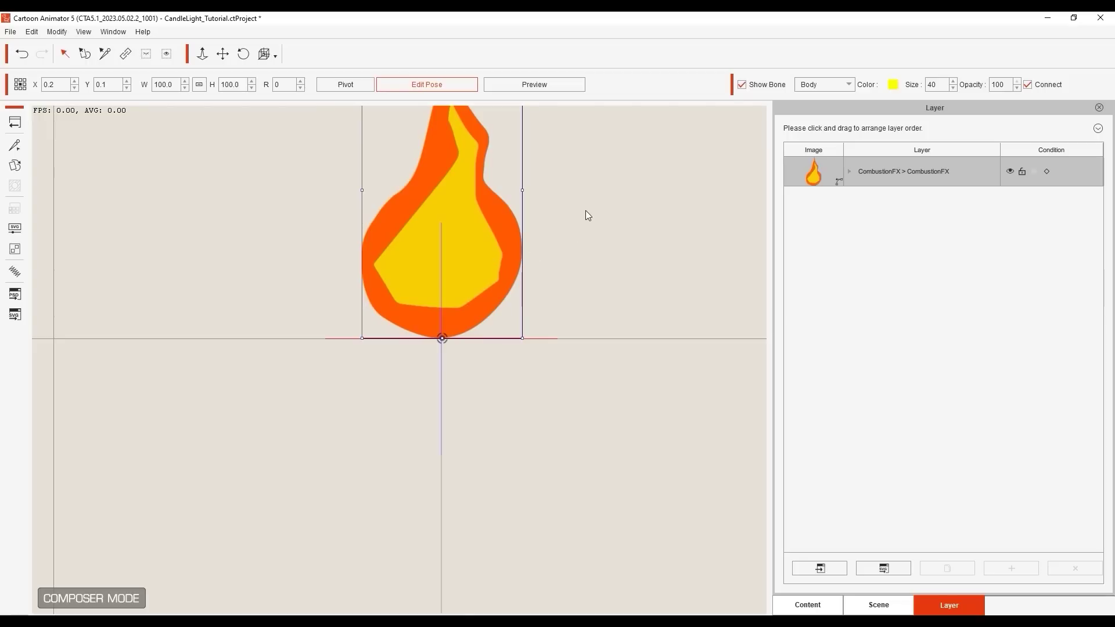
drag(586, 211, 561, 332)
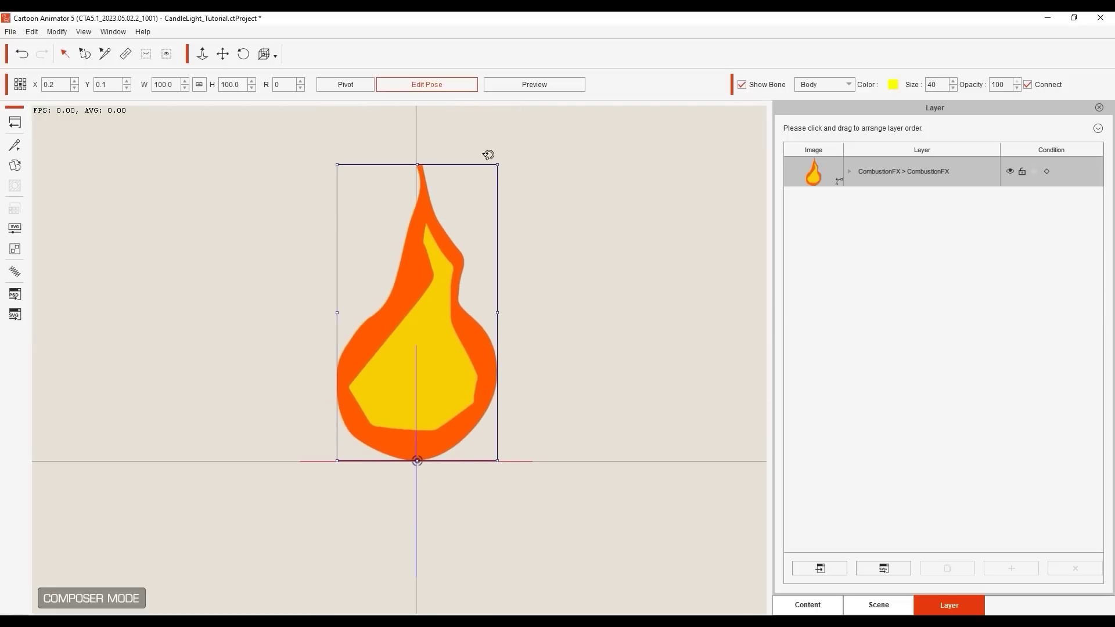
click(455, 86)
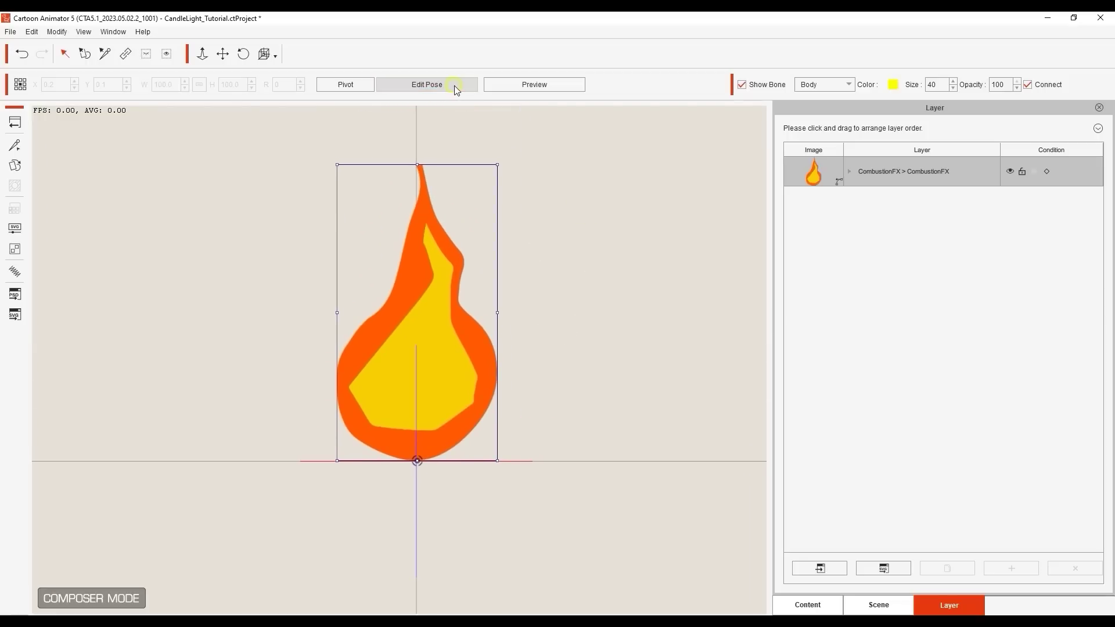
Check flame sprites _02 through _07 against the bottom pivot, then return to the candle stage
click(12, 165)
click(653, 388)
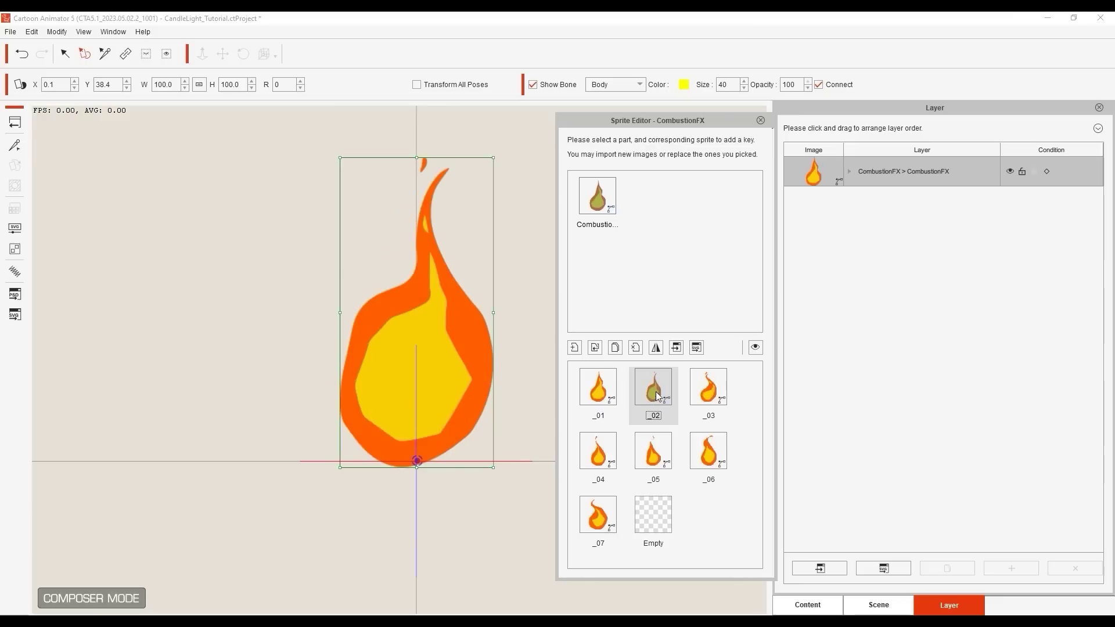
click(709, 388)
click(609, 456)
click(647, 458)
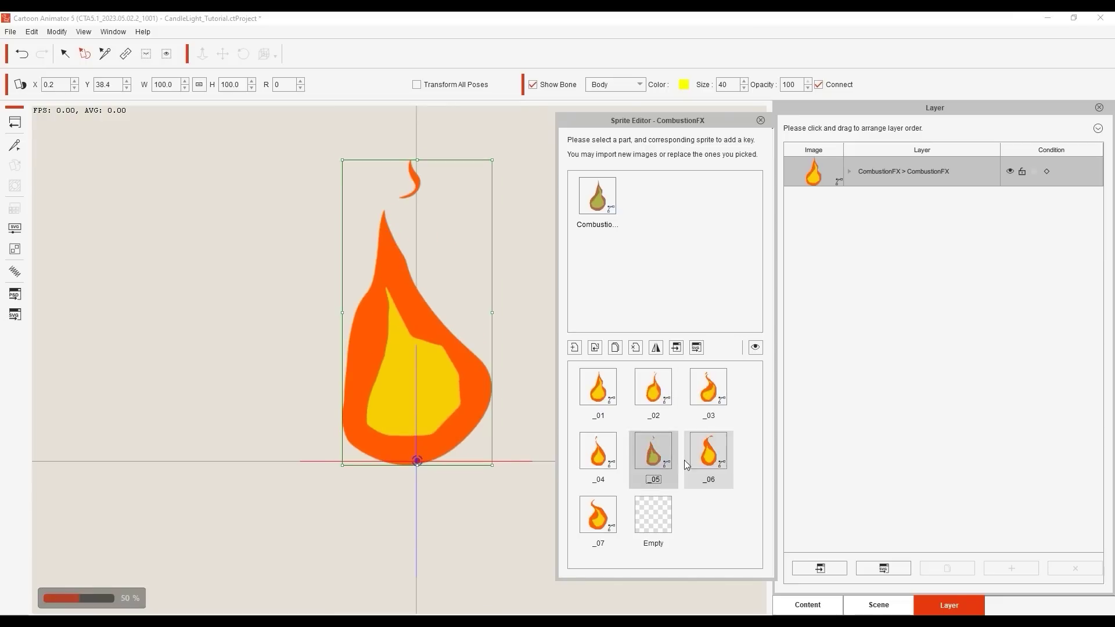
click(705, 460)
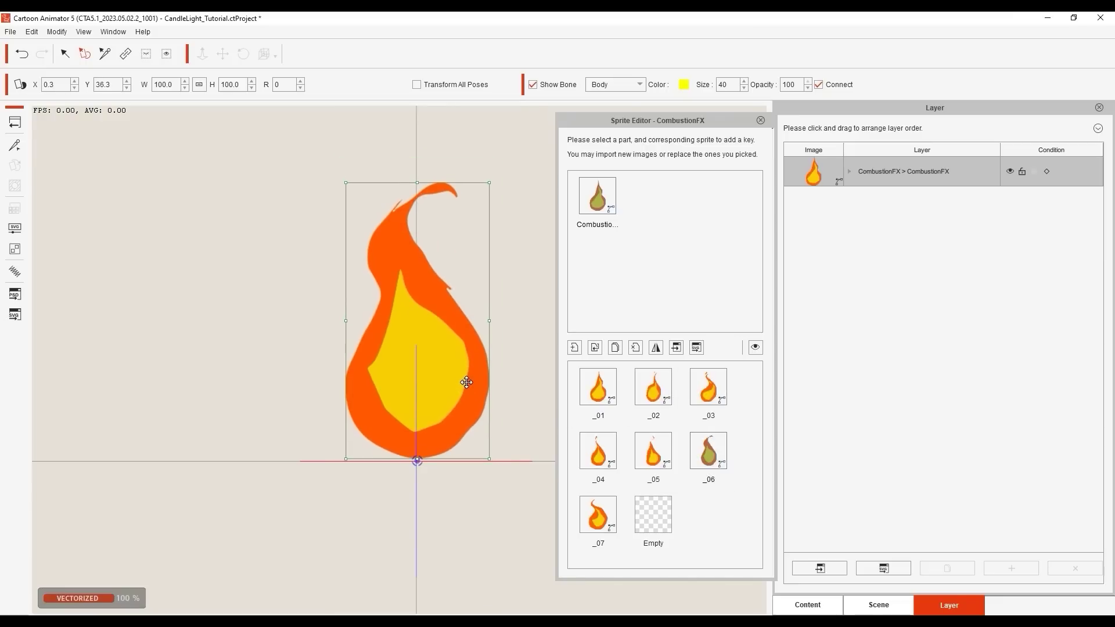
click(592, 507)
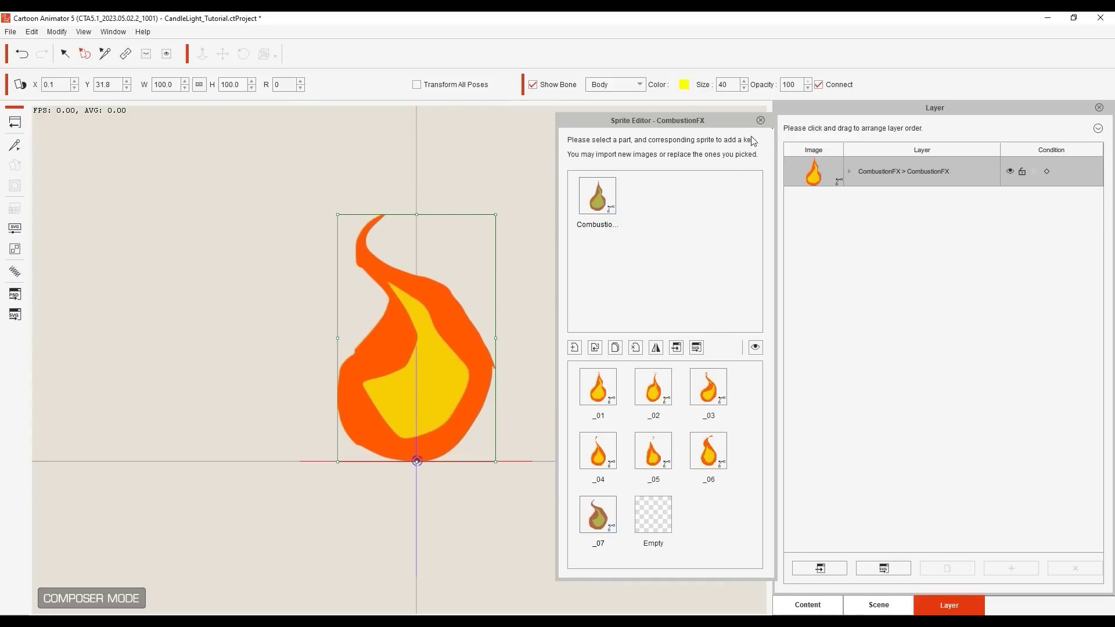
click(761, 120)
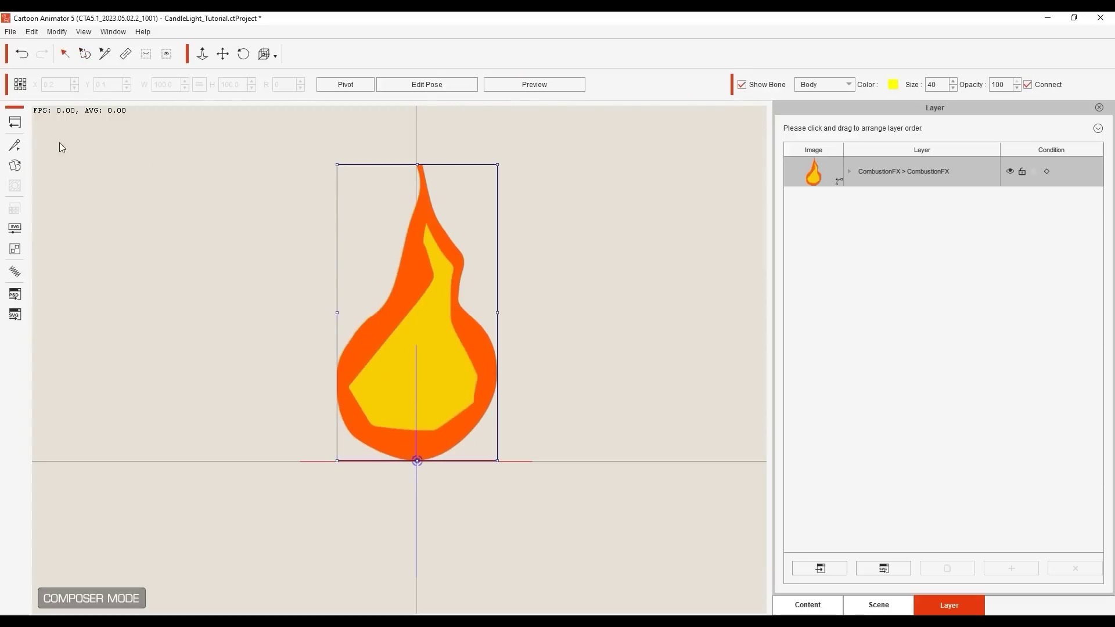
click(16, 124)
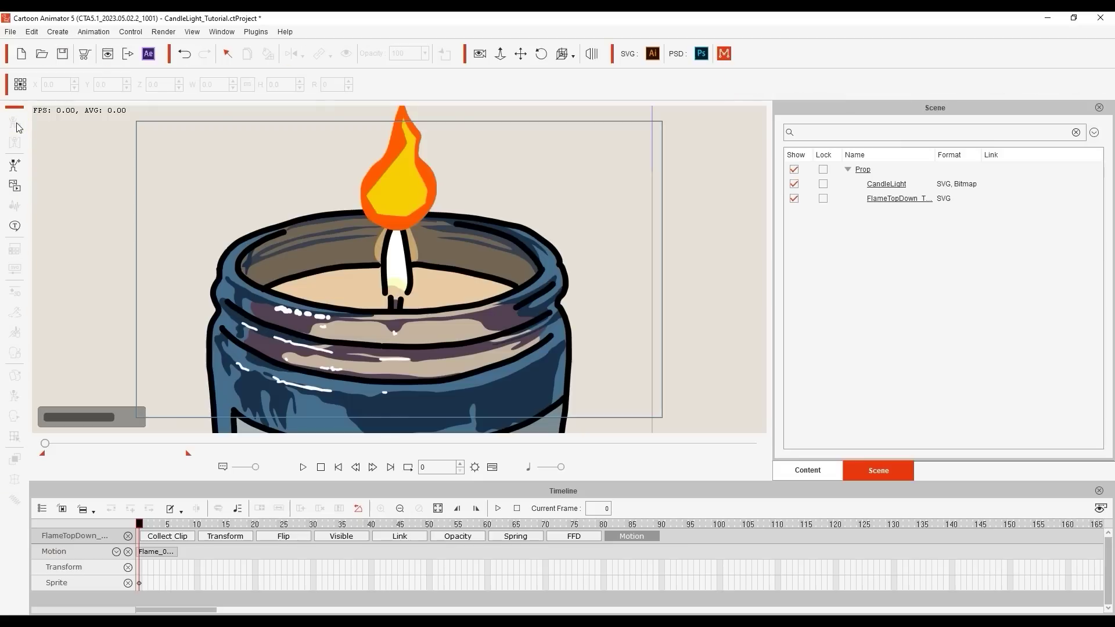
Move the flame down to Y -48.6 so it rests on the wick, then play the candle animation zoomed out
click(425, 194)
drag(421, 214, 419, 247)
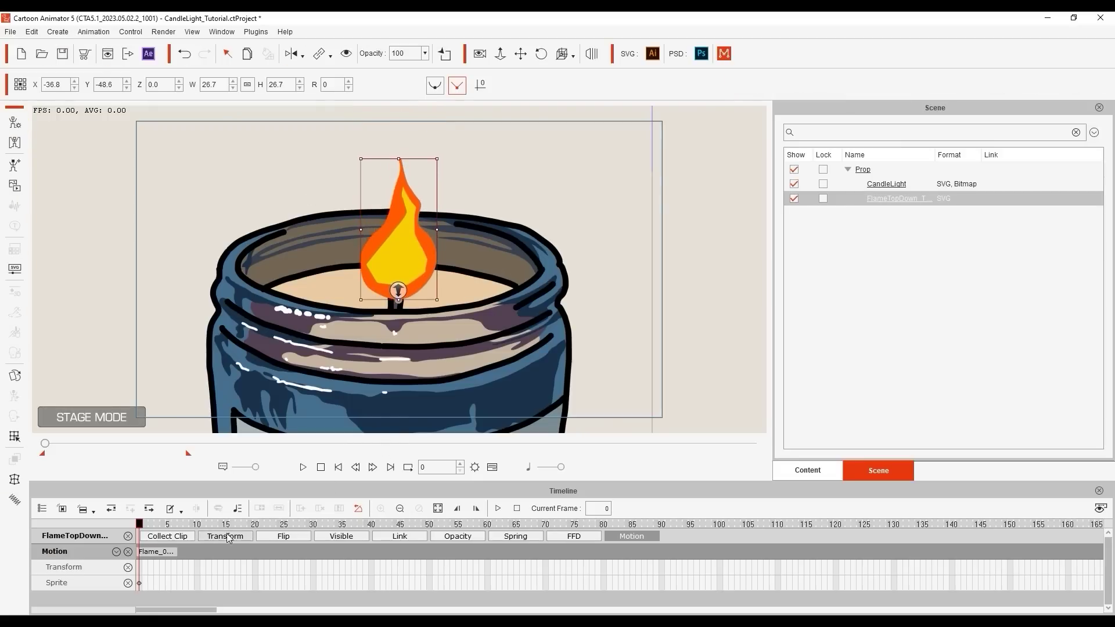
key(space)
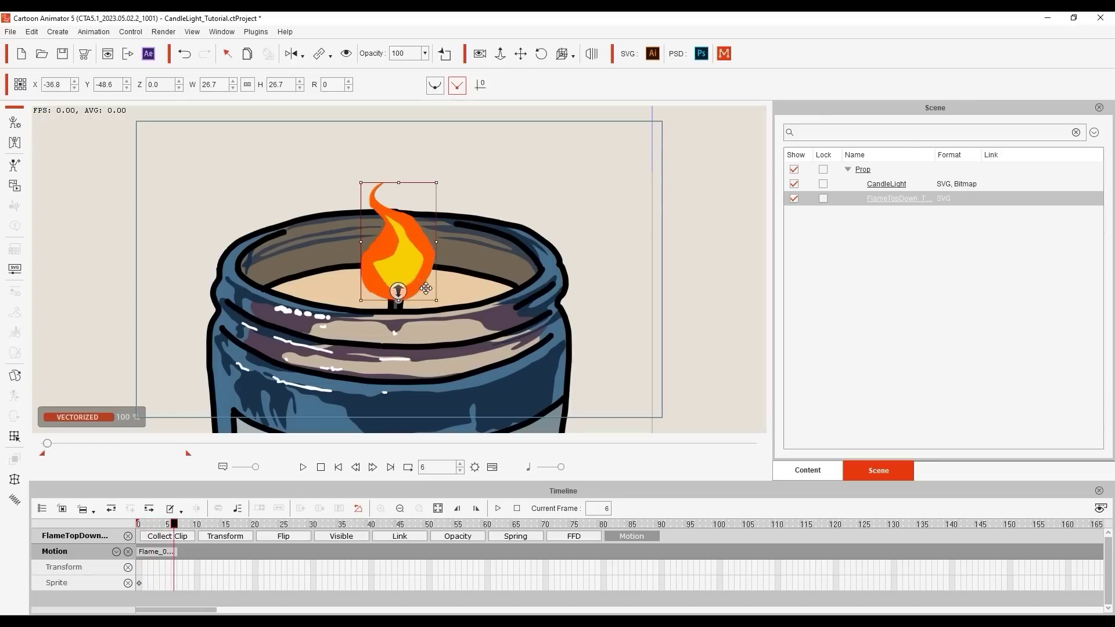
scroll(451, 294, down, 5)
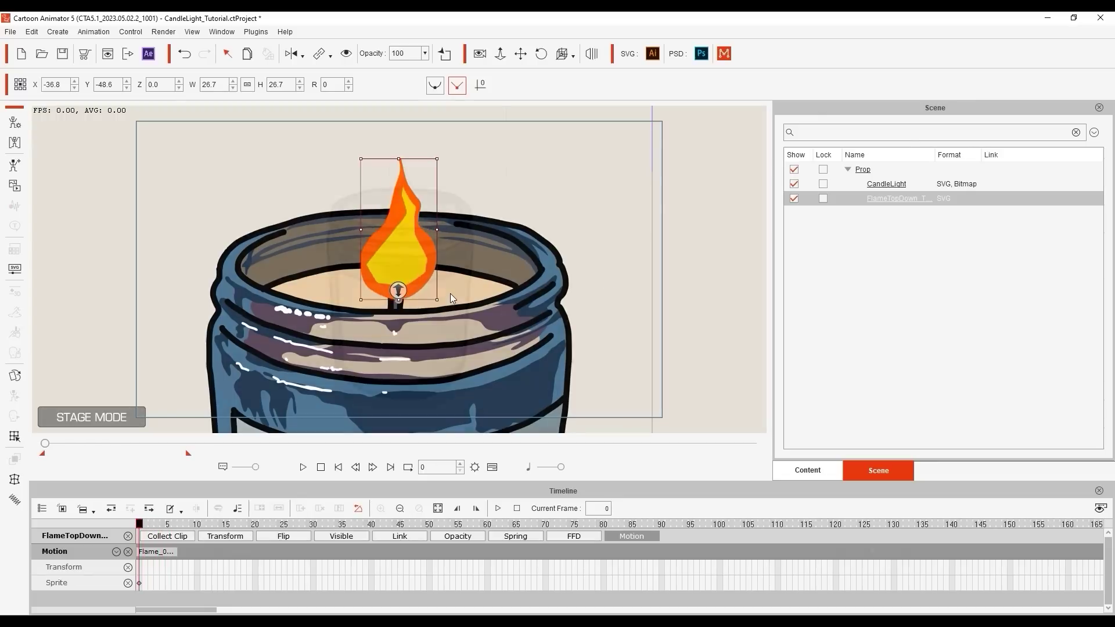
click(302, 467)
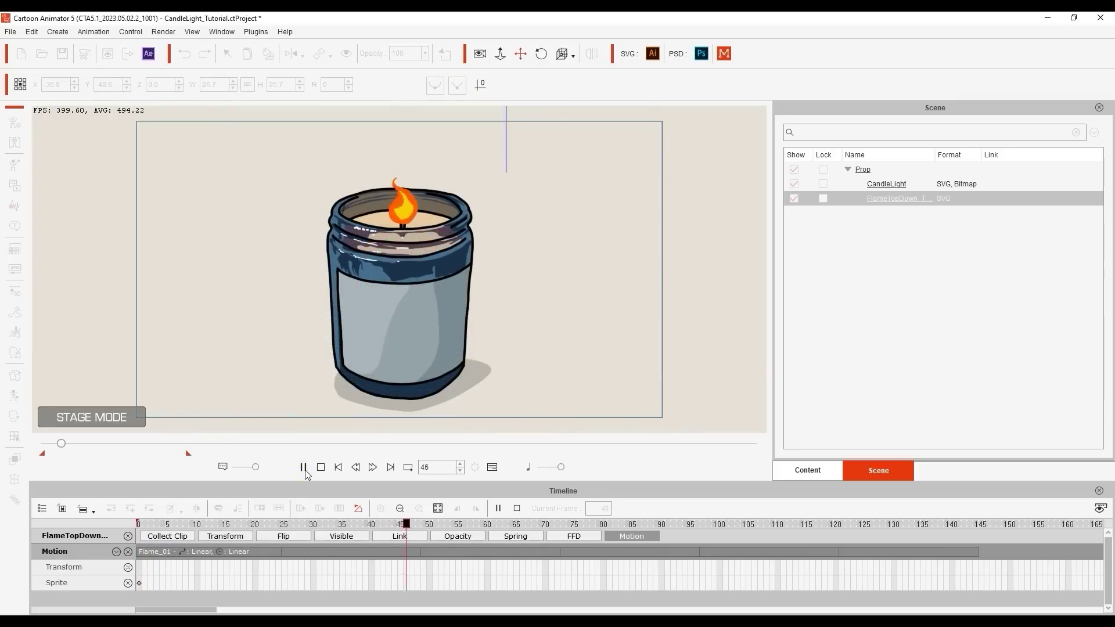